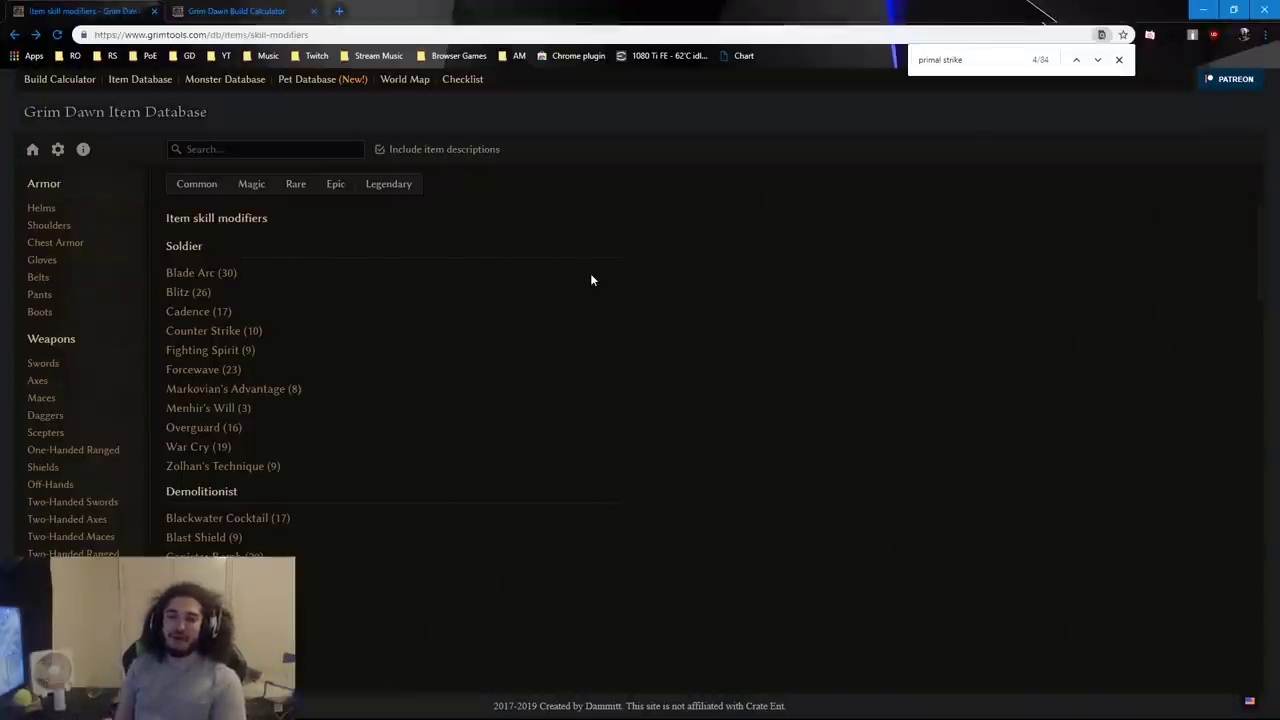
Switch to the Grim Dawn Build Calculator and choose Soldier and Arcanist as the character's two classes.
key(ctrl+Tab)
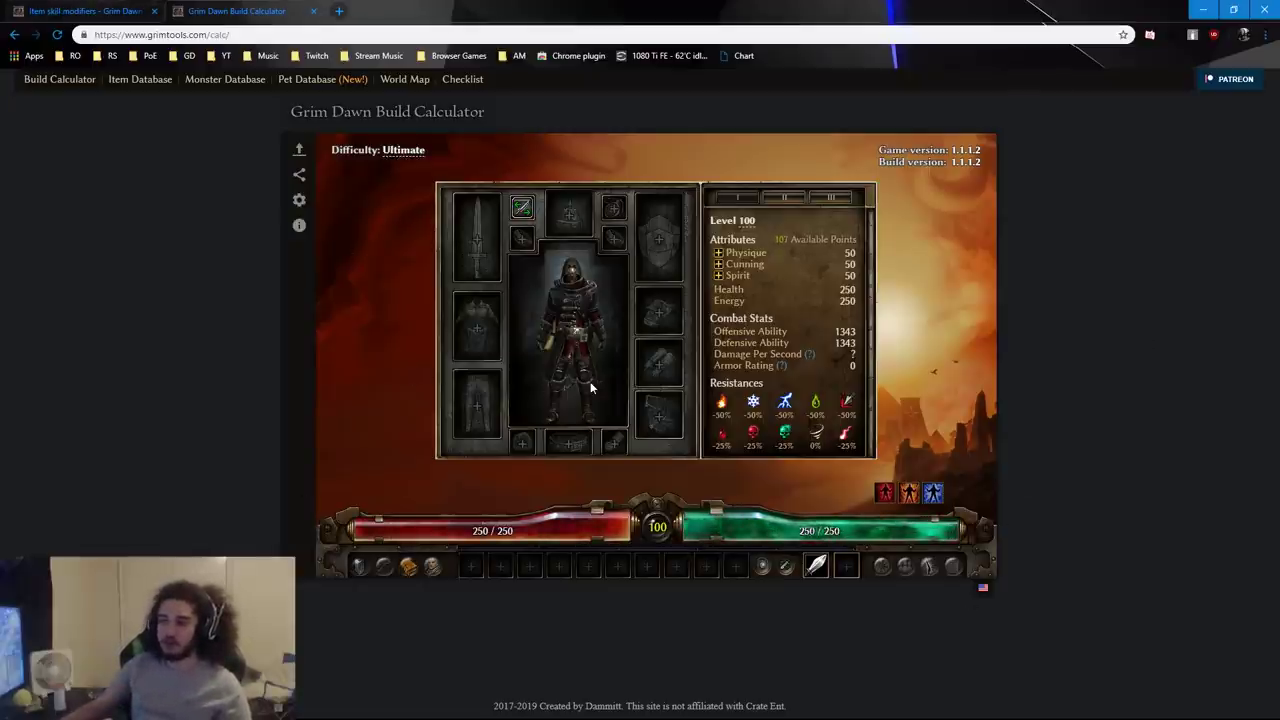
click(432, 567)
click(465, 220)
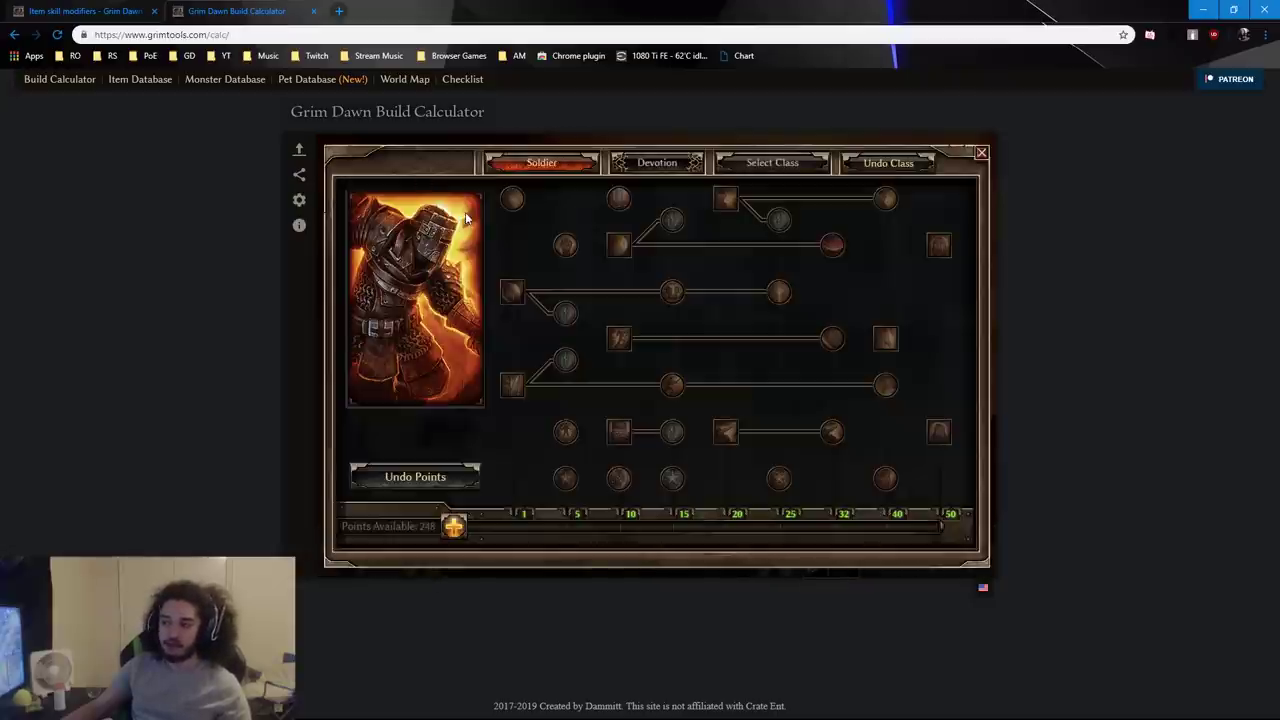
click(731, 170)
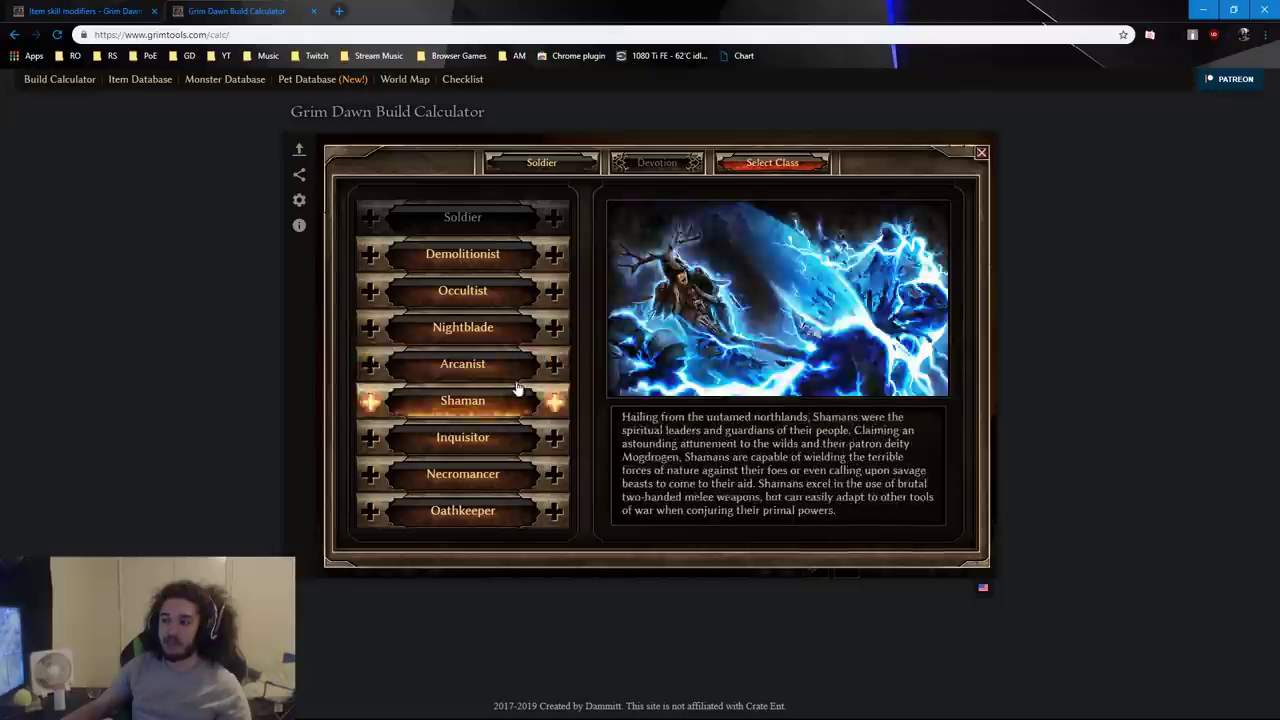
click(462, 364)
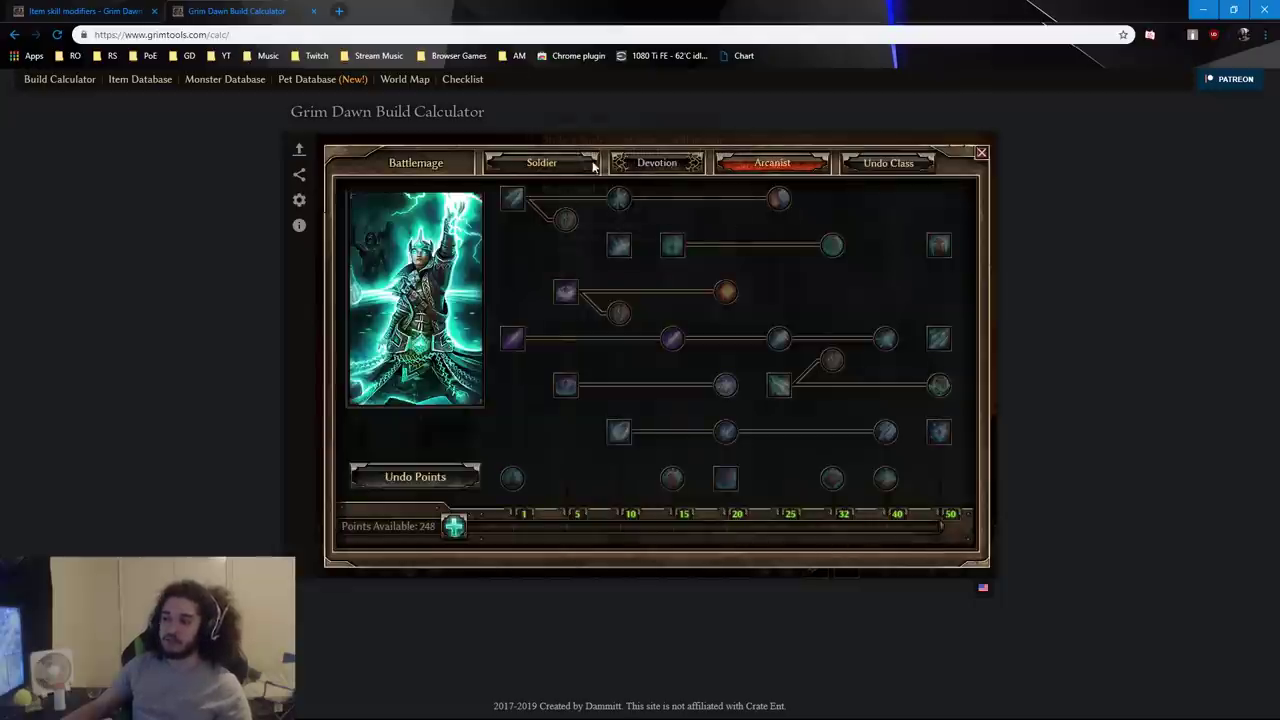
Raise the Arcanist mastery to level 20.
click(562, 166)
click(800, 165)
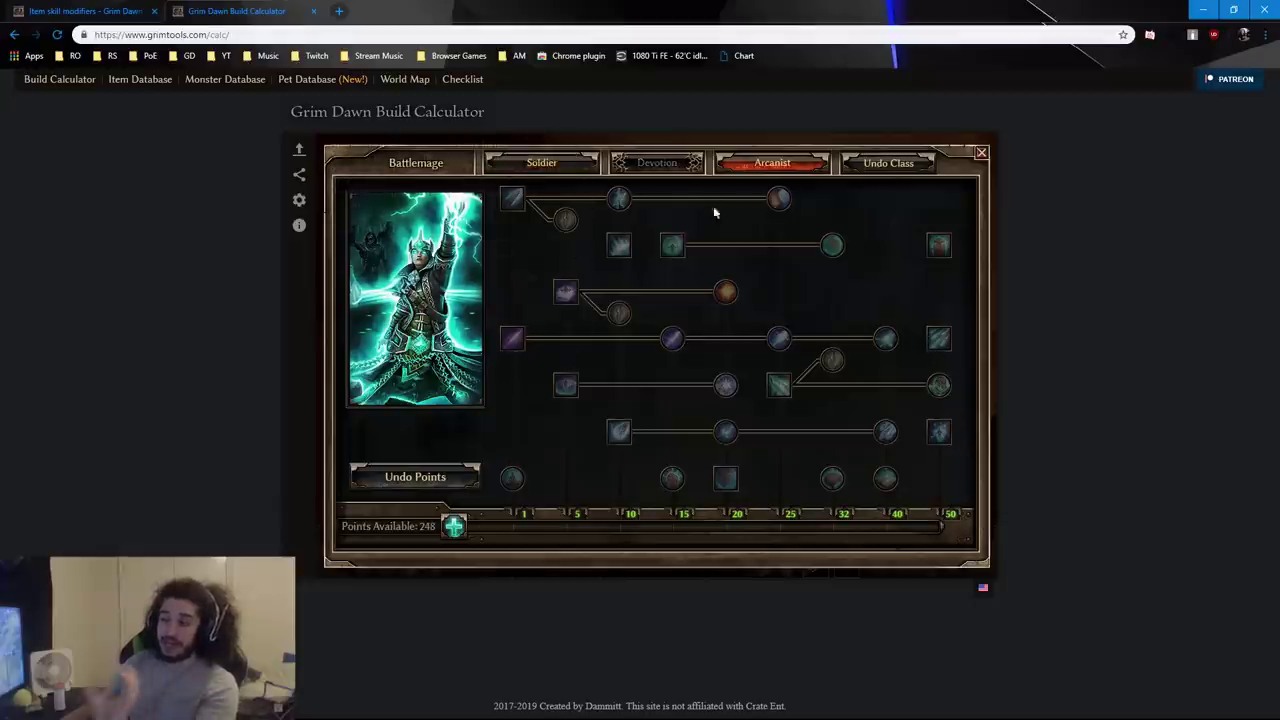
click(456, 527)
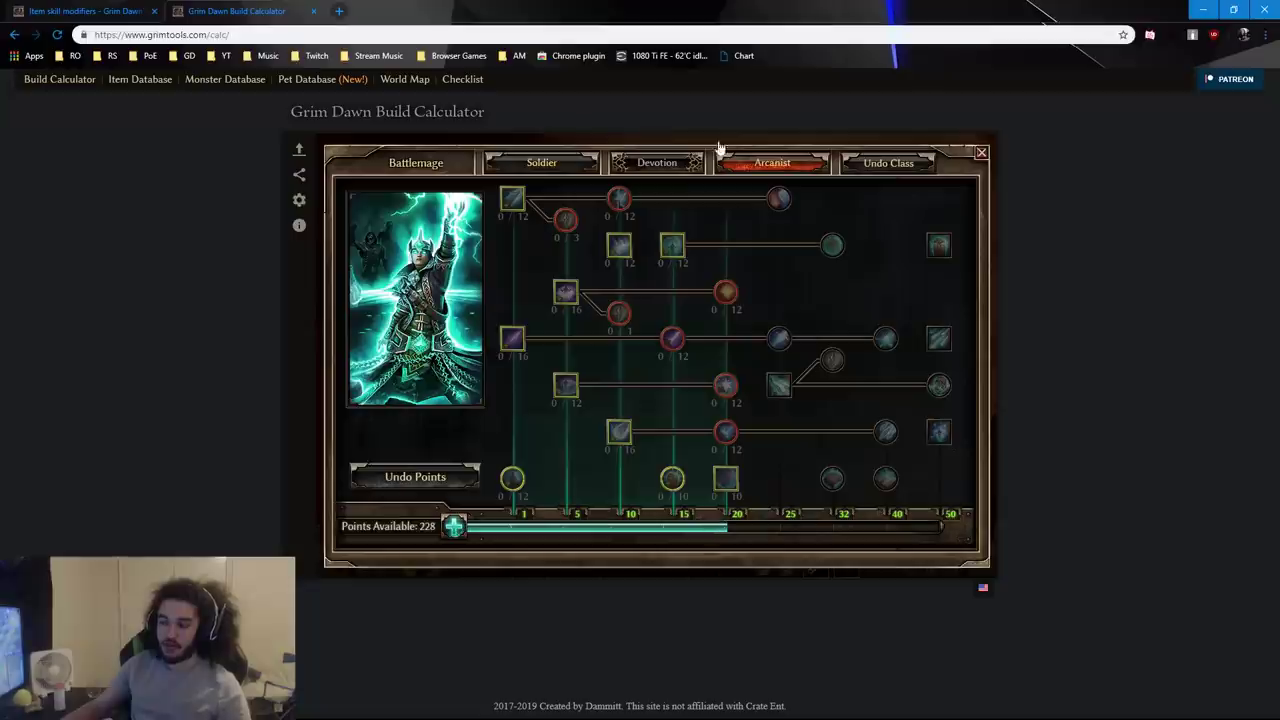
Allocate 3 points to Iskandra's Elemental Exchange and 3 points to the square Arcanist skill at mastery level 10 just below its row.
click(535, 164)
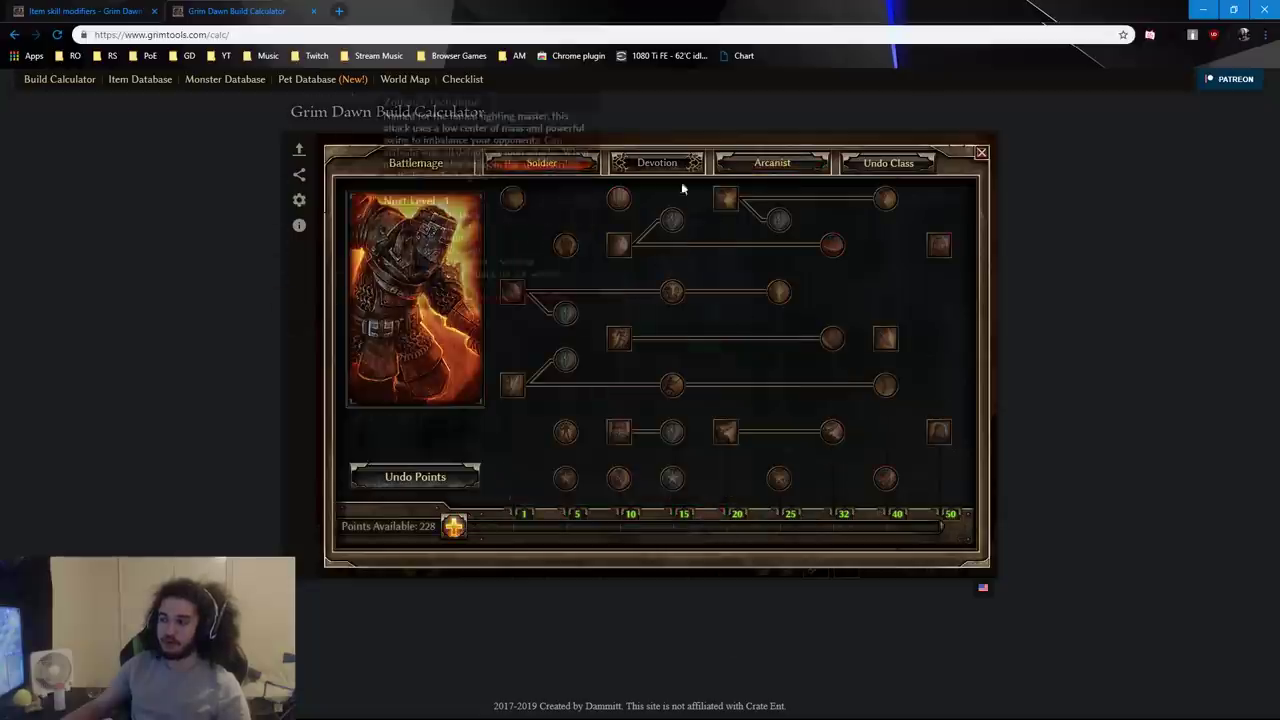
click(784, 168)
click(512, 205)
click(512, 205)
click(512, 205)
click(617, 246)
click(616, 247)
click(616, 247)
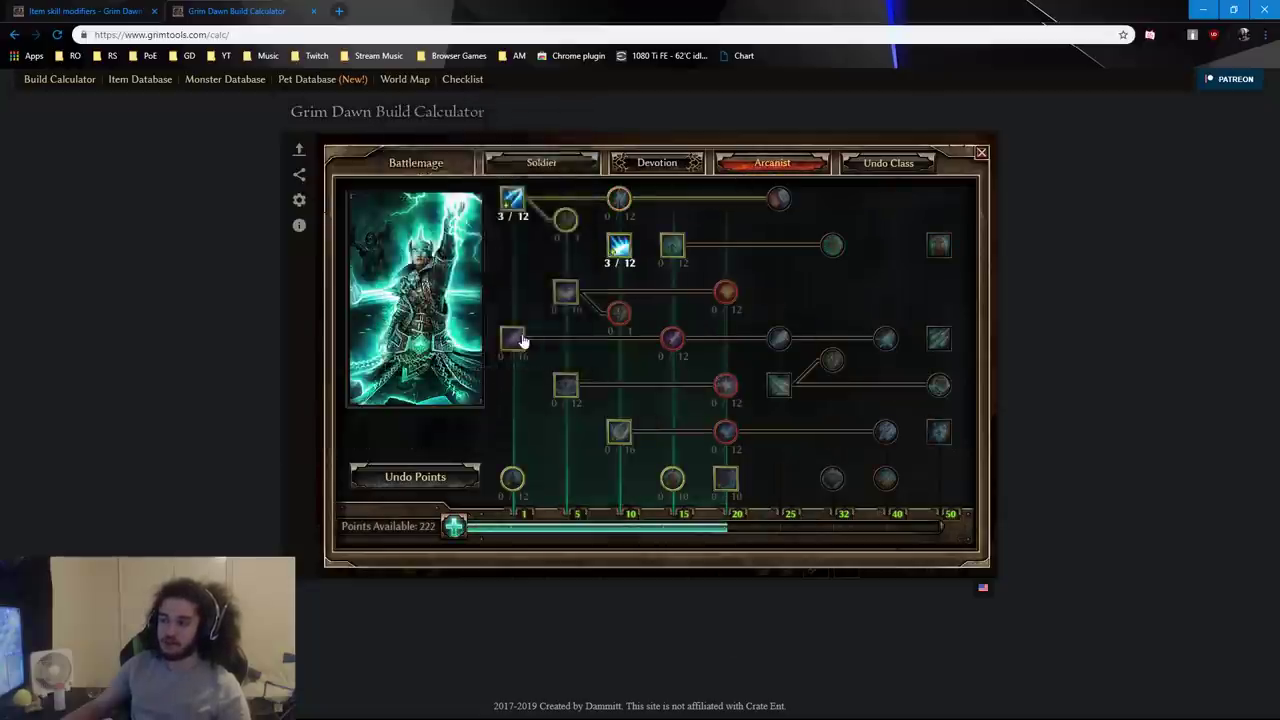
Allocate 2 points to the 16-rank Arcanist skill unlocked at mastery level 1.
click(519, 342)
click(519, 342)
Allocate 4 points to Trozan's Sky Shard and 5 points to the level 10 upgrade linked to Iskandra's Elemental Exchange.
click(620, 434)
click(620, 434)
click(620, 434)
click(620, 434)
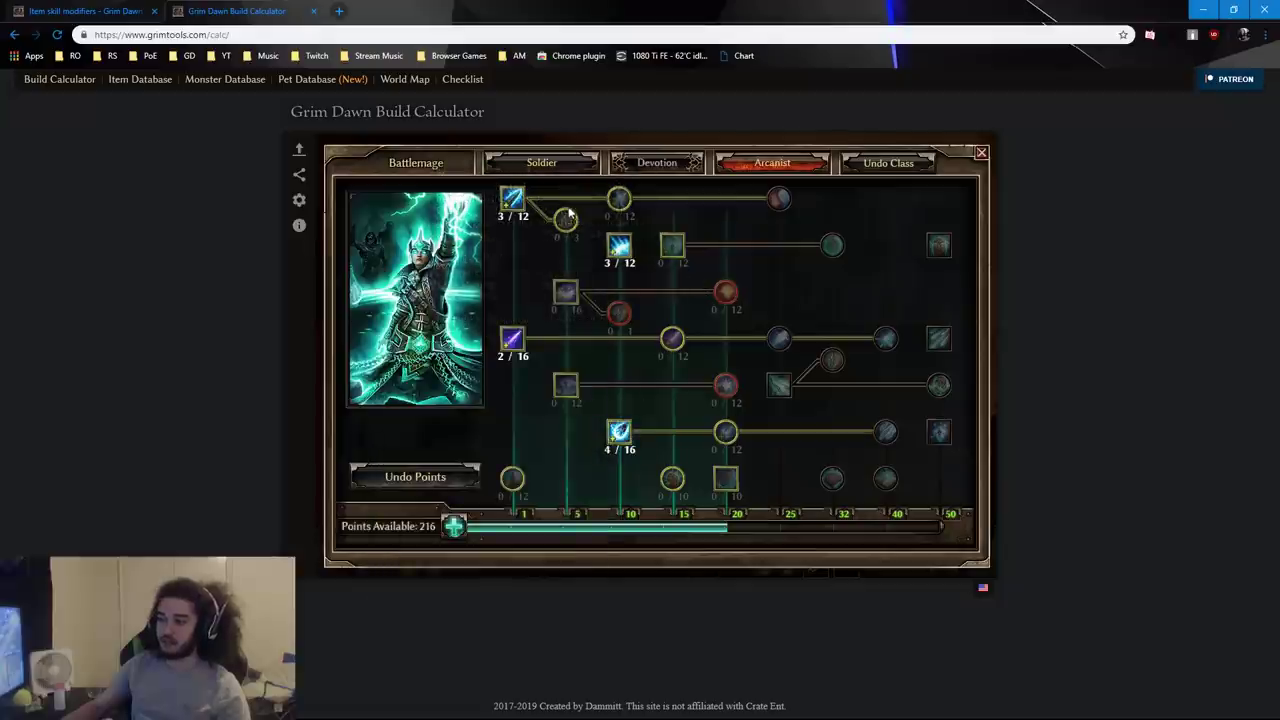
click(617, 202)
click(617, 202)
click(617, 202)
click(617, 202)
click(617, 202)
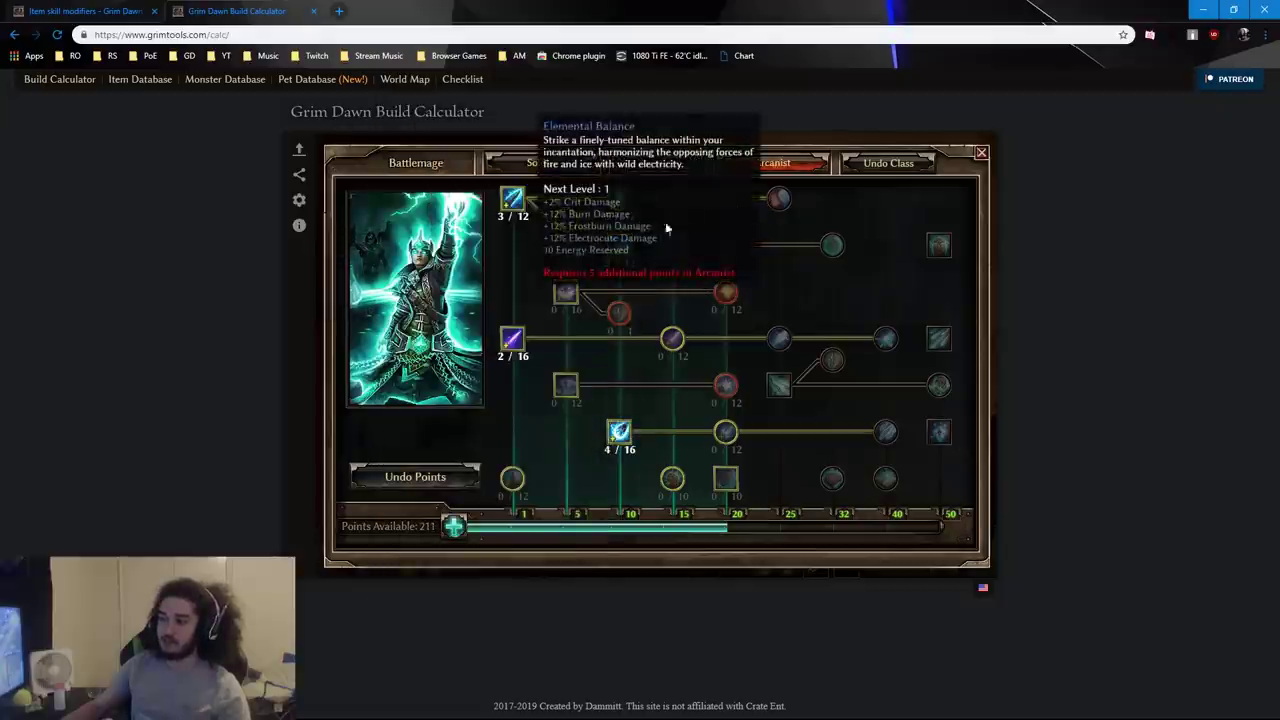
Remove all points from Iskandra's Elemental Exchange and its linked level 10 upgrade.
right_click(622, 205)
right_click(622, 205)
right_click(622, 205)
right_click(622, 205)
right_click(622, 205)
right_click(512, 200)
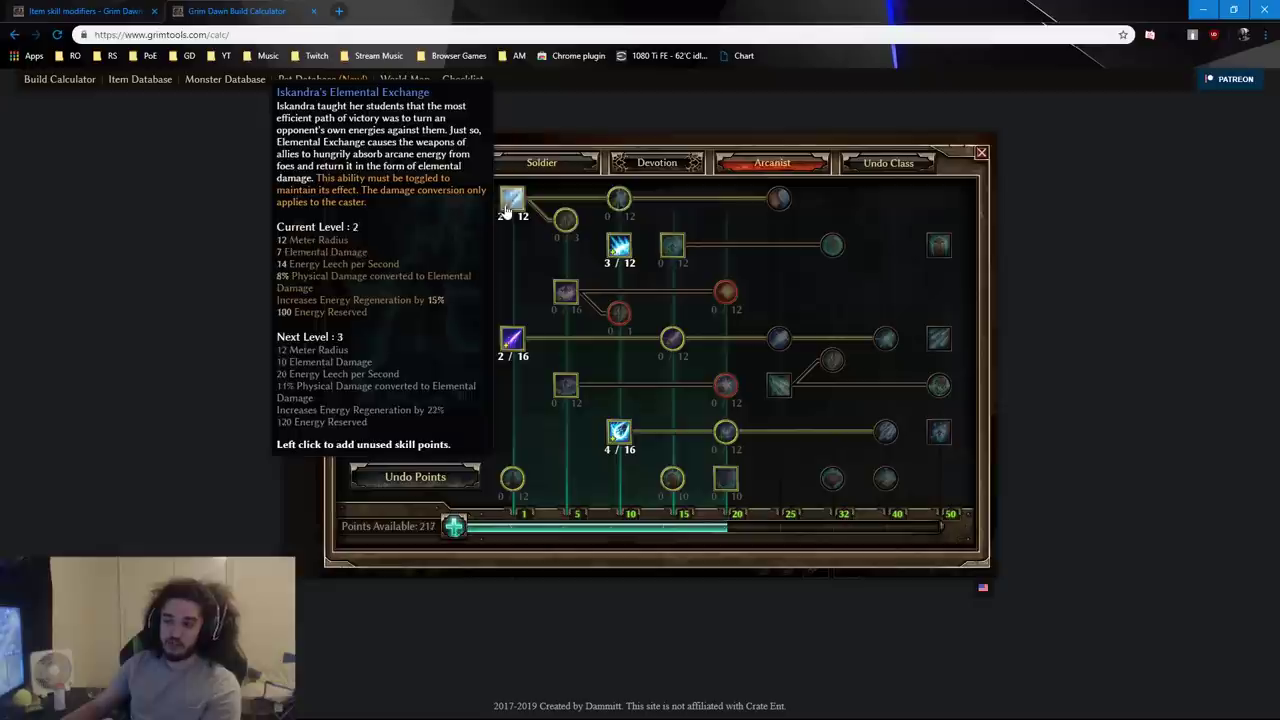
right_click(512, 200)
right_click(512, 200)
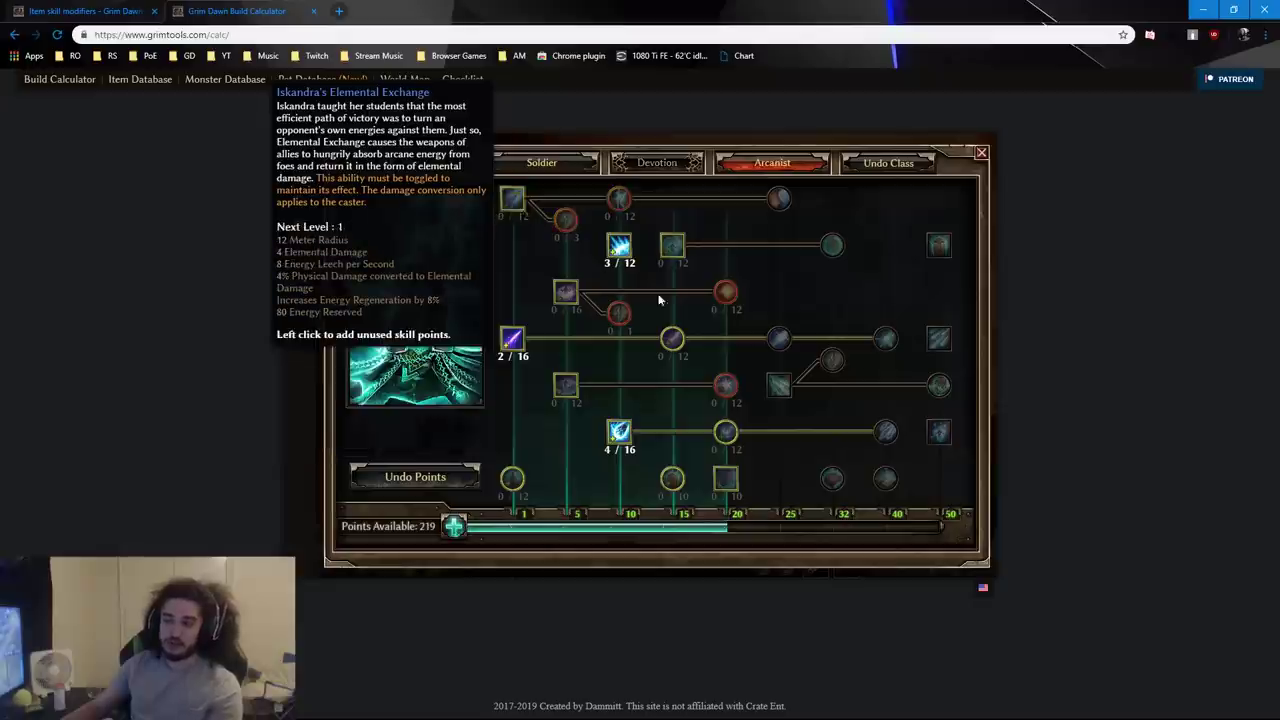
Remove all points from Trozan's Sky Shard and the other square Arcanist skill at mastery level 10.
right_click(629, 257)
right_click(629, 257)
right_click(629, 257)
right_click(622, 438)
right_click(622, 438)
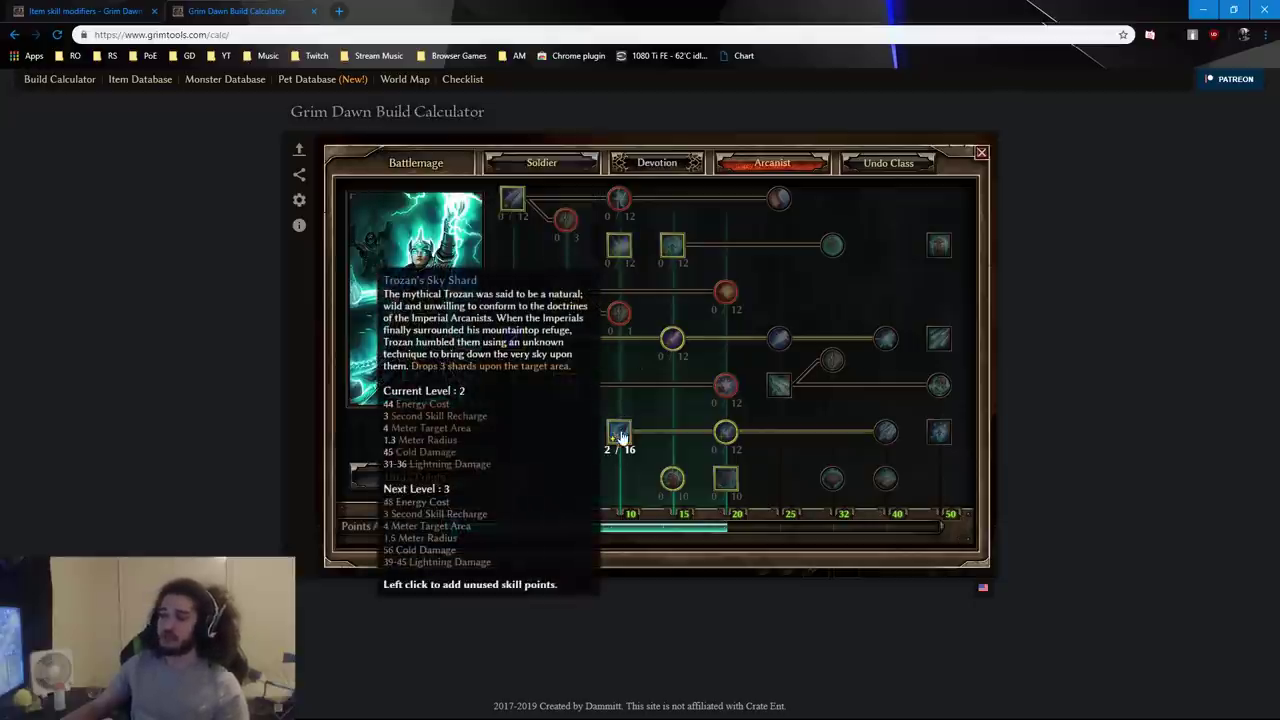
right_click(621, 437)
right_click(621, 437)
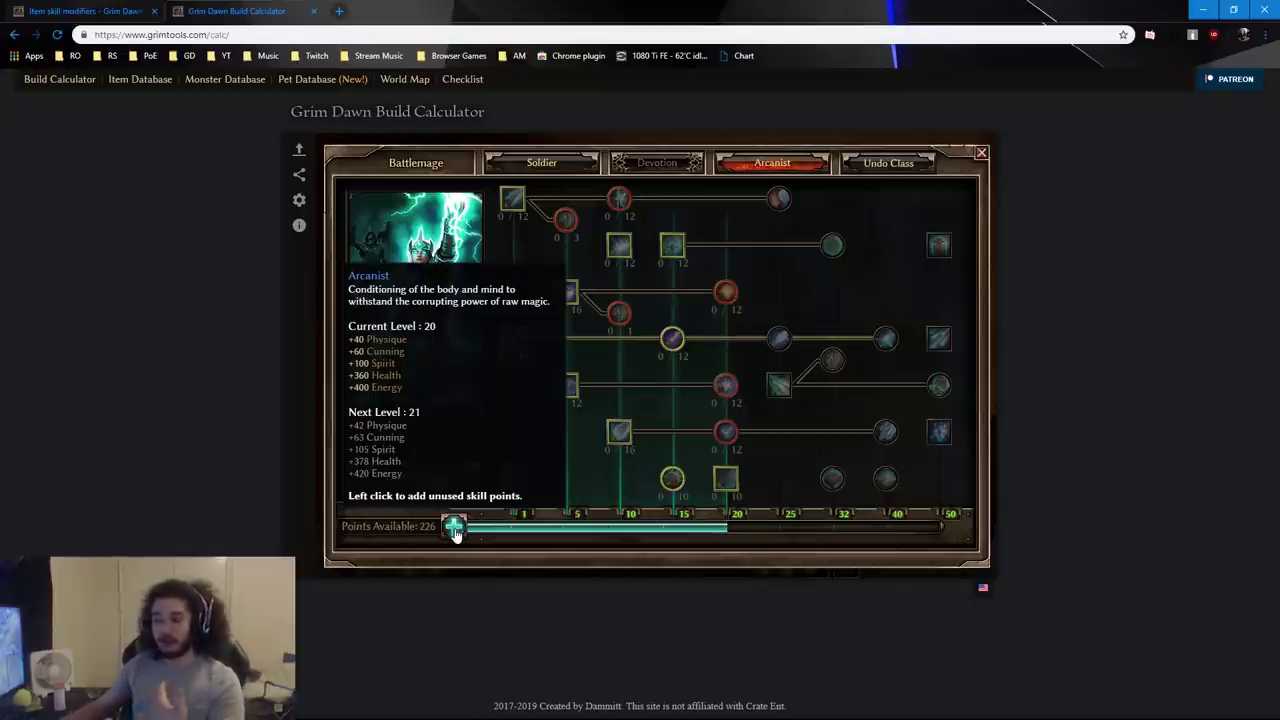
Raise the Soldier mastery to level 15.
click(545, 165)
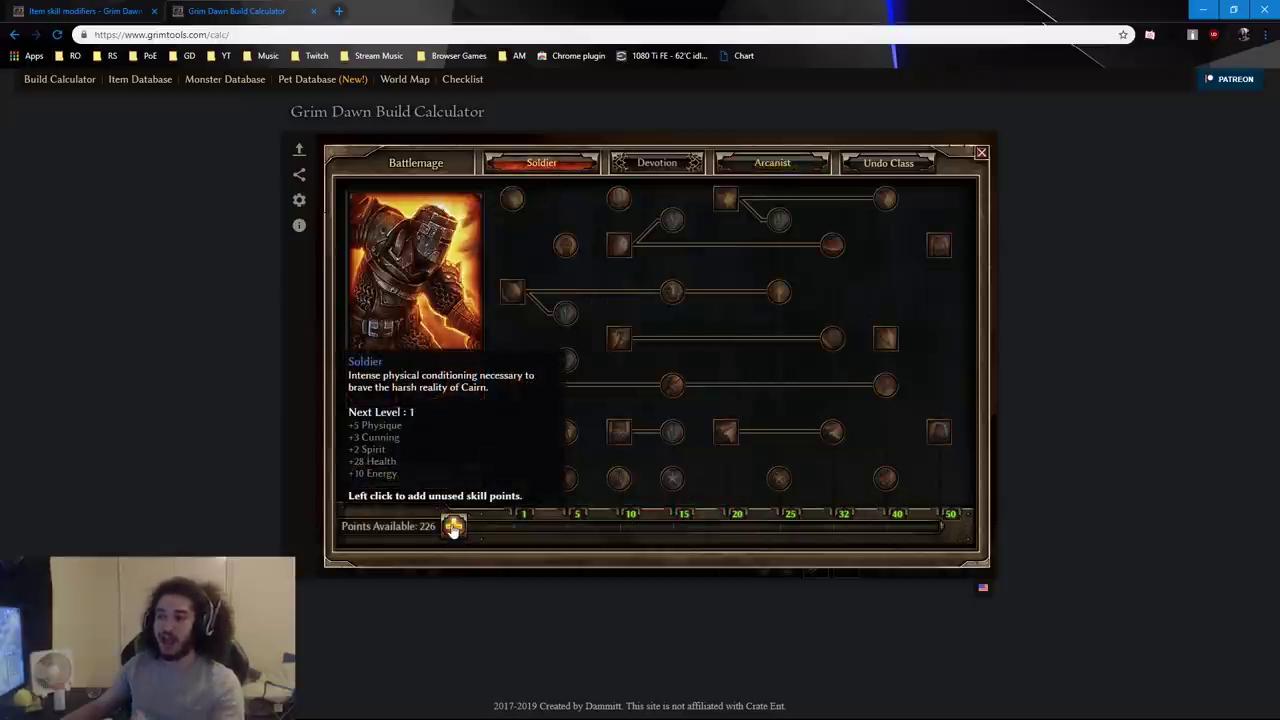
click(795, 163)
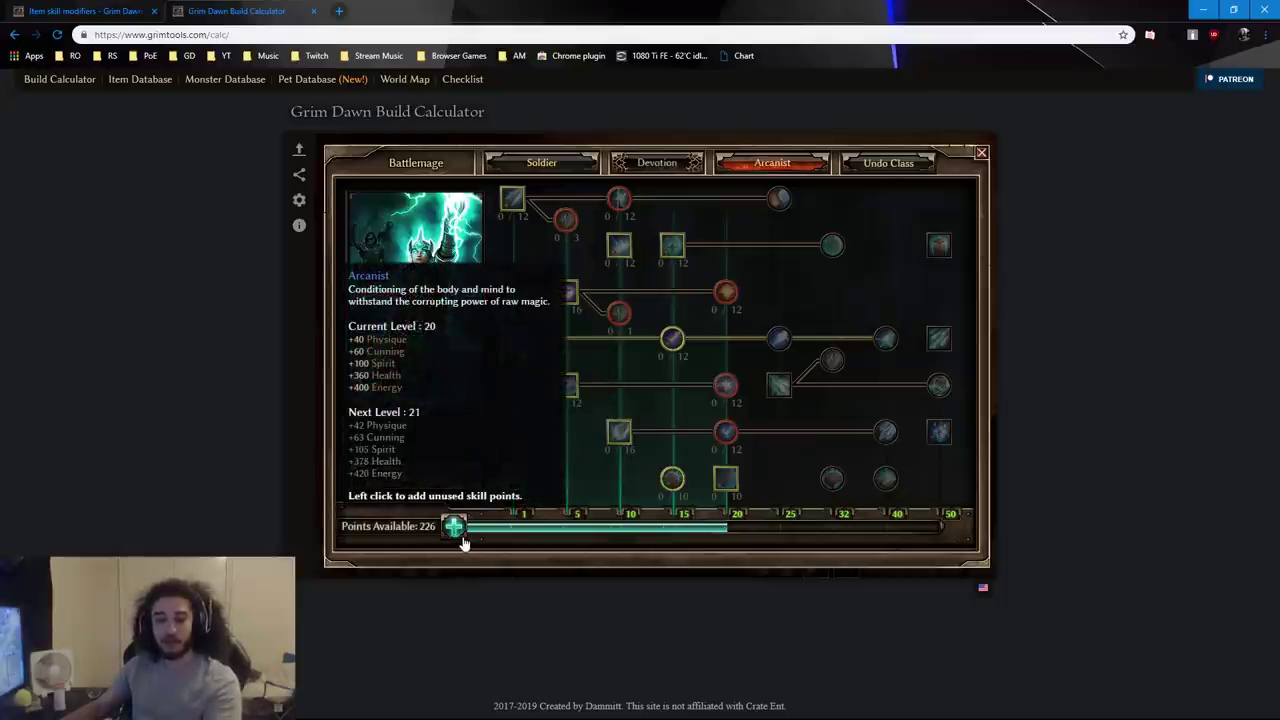
click(549, 168)
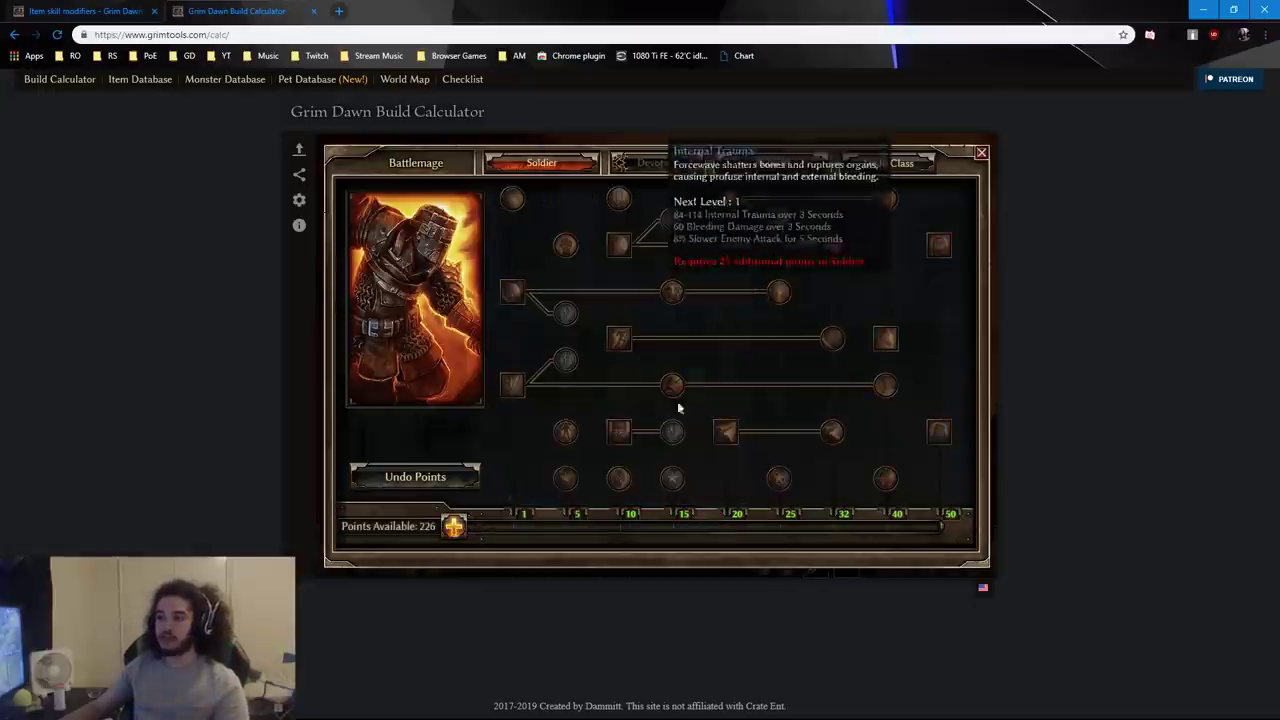
click(453, 527)
click(453, 527)
click(453, 527)
click(453, 527)
click(453, 527)
click(453, 527)
click(453, 527)
click(453, 527)
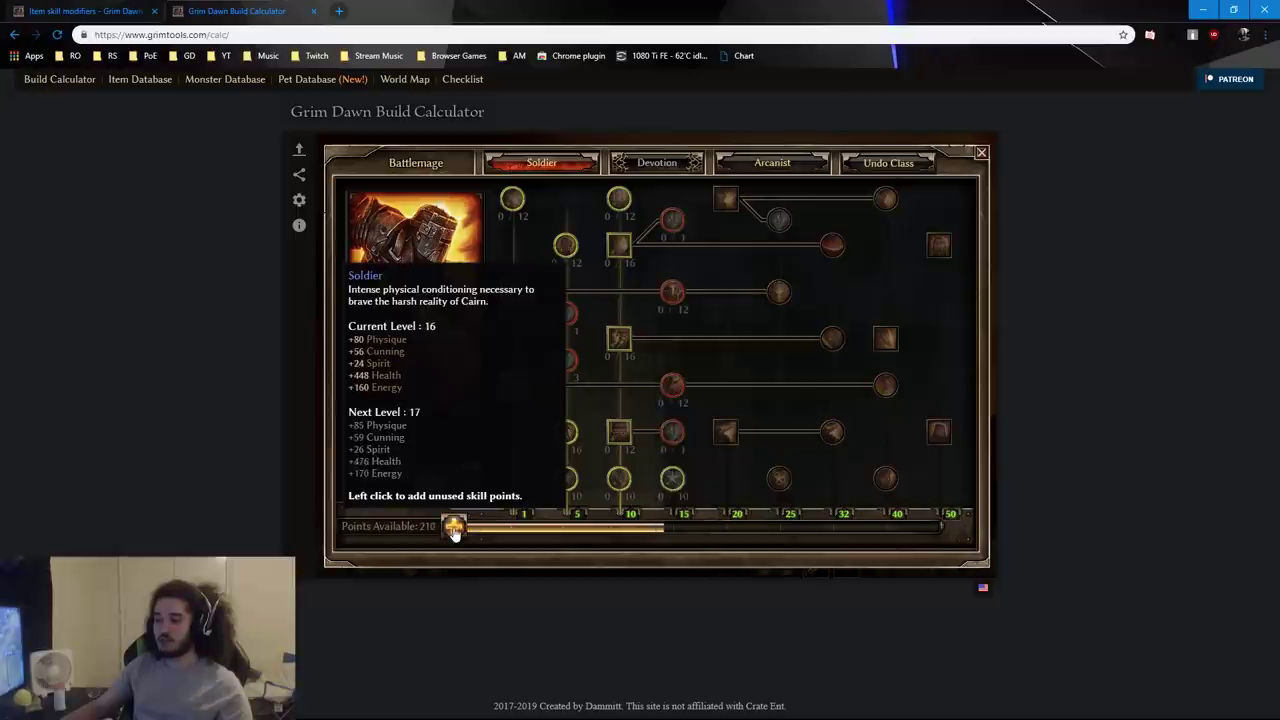
click(453, 527)
right_click(453, 527)
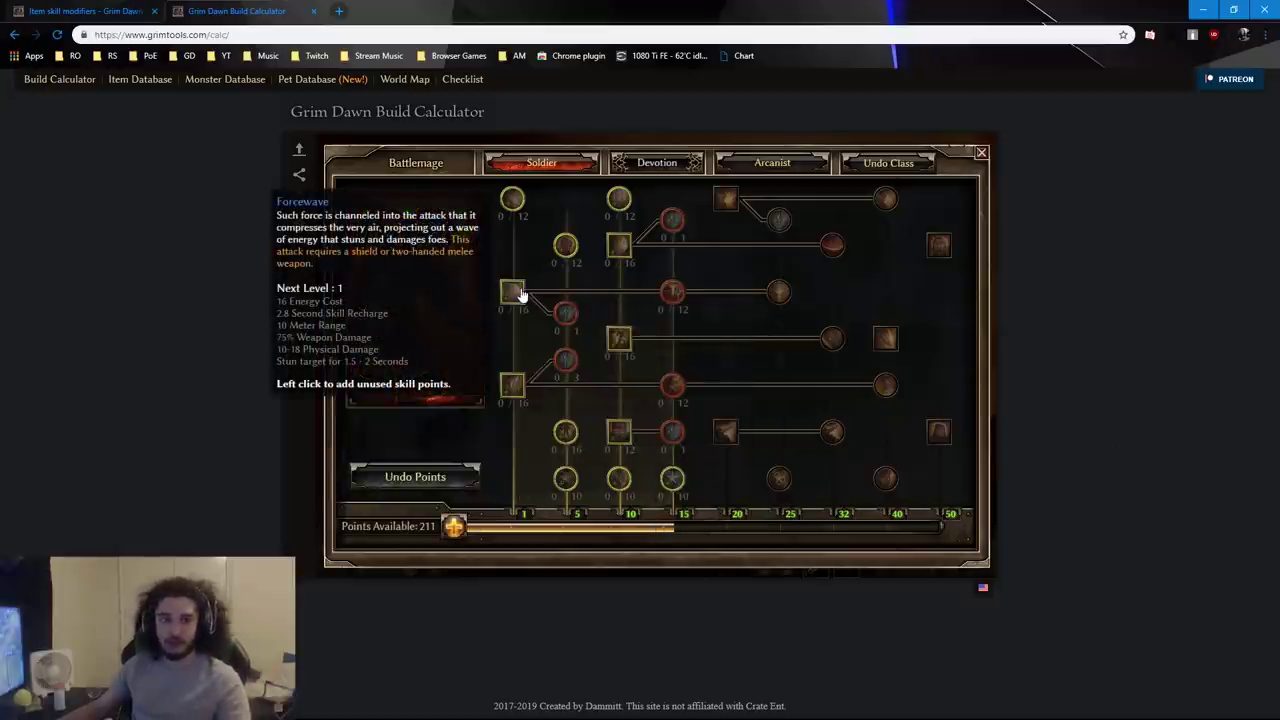
Raise the Soldier skill Forcewave to its maximum of 16 points.
click(512, 292)
click(512, 292)
click(512, 292)
click(512, 292)
click(512, 292)
click(512, 292)
click(512, 292)
click(512, 292)
click(512, 292)
click(512, 292)
click(512, 292)
click(512, 292)
click(512, 292)
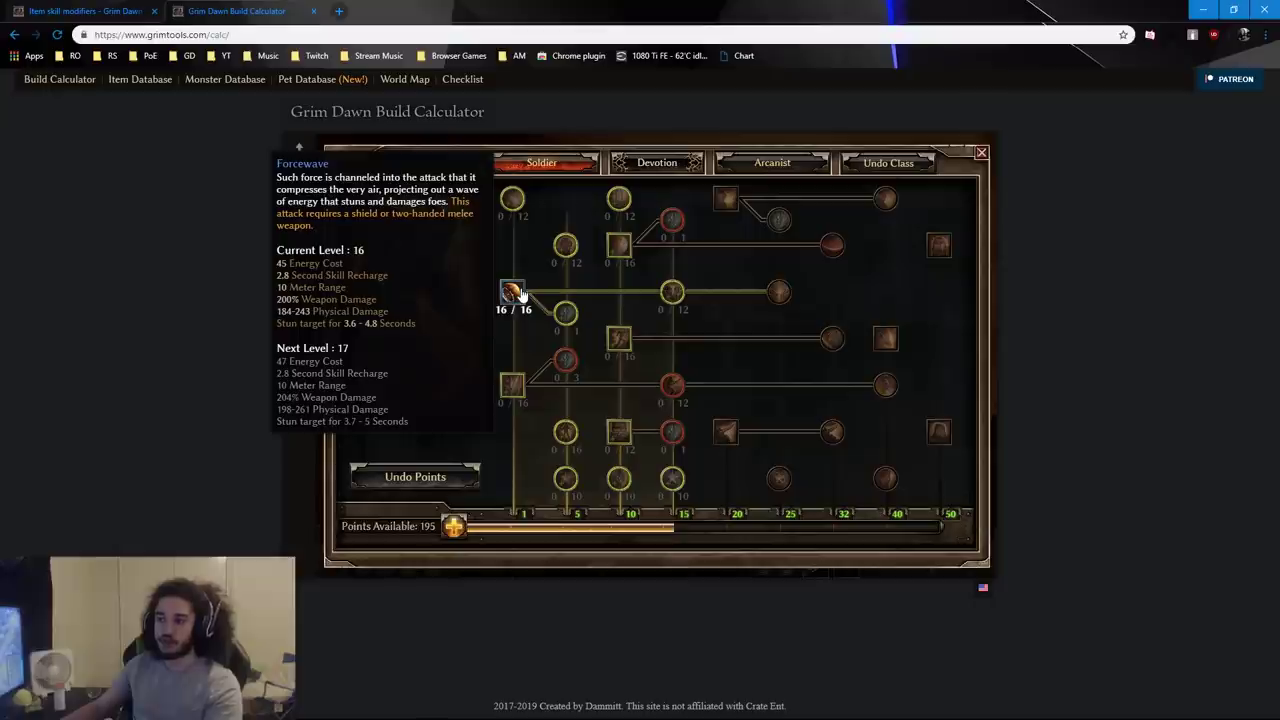
Reduce Forcewave to 4 points.
right_click(512, 292)
right_click(512, 292)
right_click(512, 292)
right_click(512, 292)
right_click(512, 292)
right_click(512, 292)
right_click(512, 292)
right_click(512, 292)
right_click(512, 292)
right_click(512, 292)
right_click(512, 292)
right_click(512, 292)
Raise the Soldier mastery to level 25.
click(448, 537)
click(448, 537)
click(448, 537)
click(448, 537)
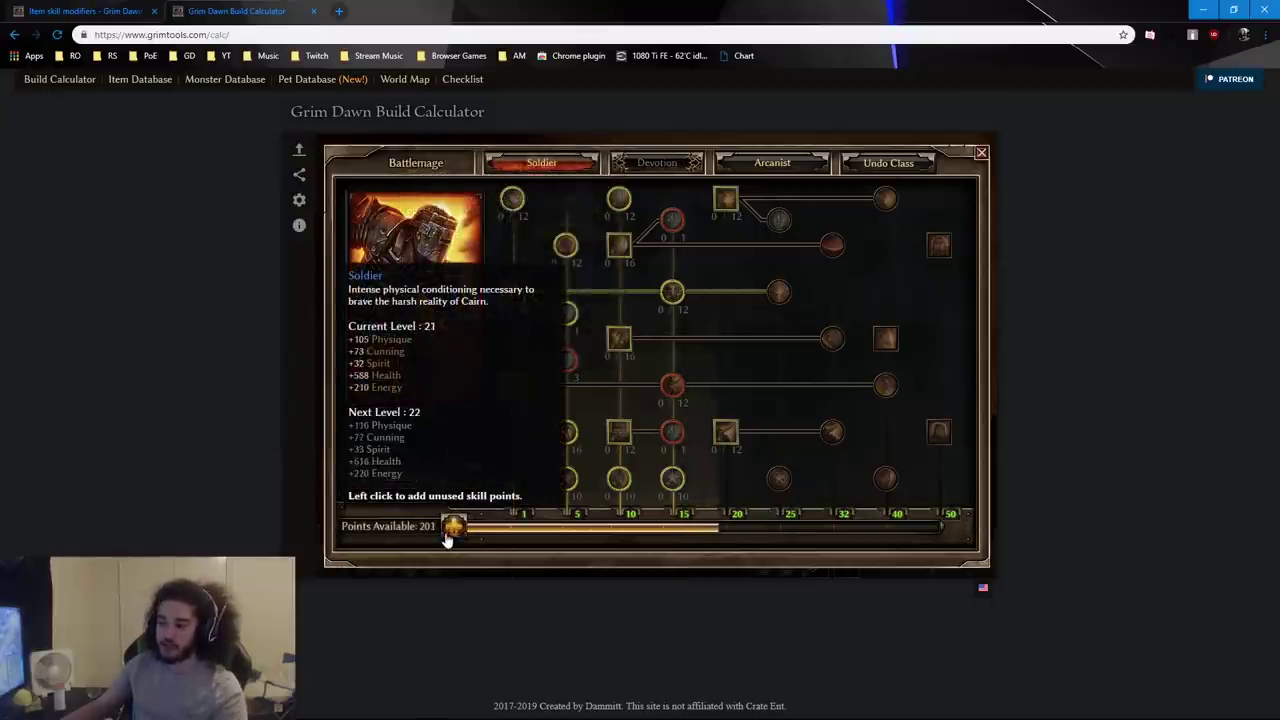
click(448, 537)
click(448, 537)
click(448, 537)
click(448, 537)
right_click(448, 537)
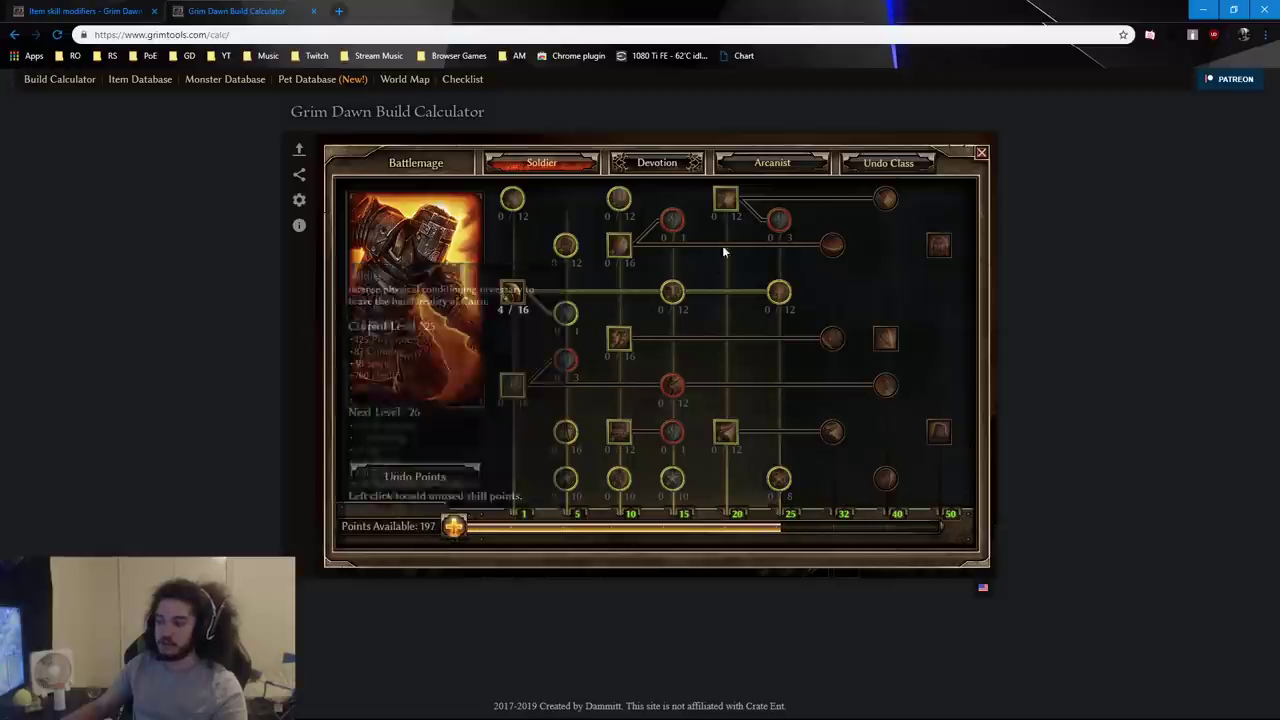
Raise Rending Force, the first Forcewave upgrade, to its maximum of 12 points.
click(681, 297)
click(681, 297)
click(681, 297)
click(681, 297)
click(681, 297)
click(681, 297)
click(681, 297)
click(681, 297)
click(681, 297)
click(682, 297)
click(682, 297)
right_click(677, 299)
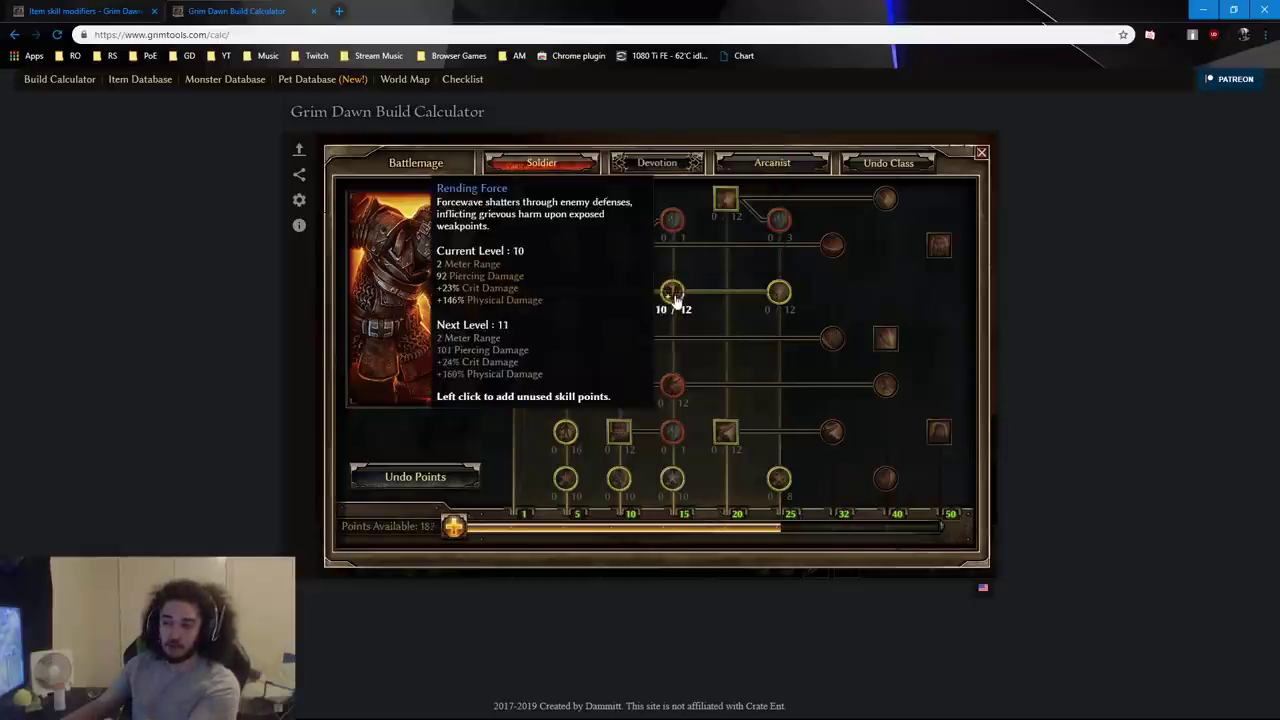
right_click(675, 299)
right_click(675, 299)
right_click(675, 299)
click(675, 299)
click(675, 299)
click(675, 299)
click(675, 299)
click(674, 295)
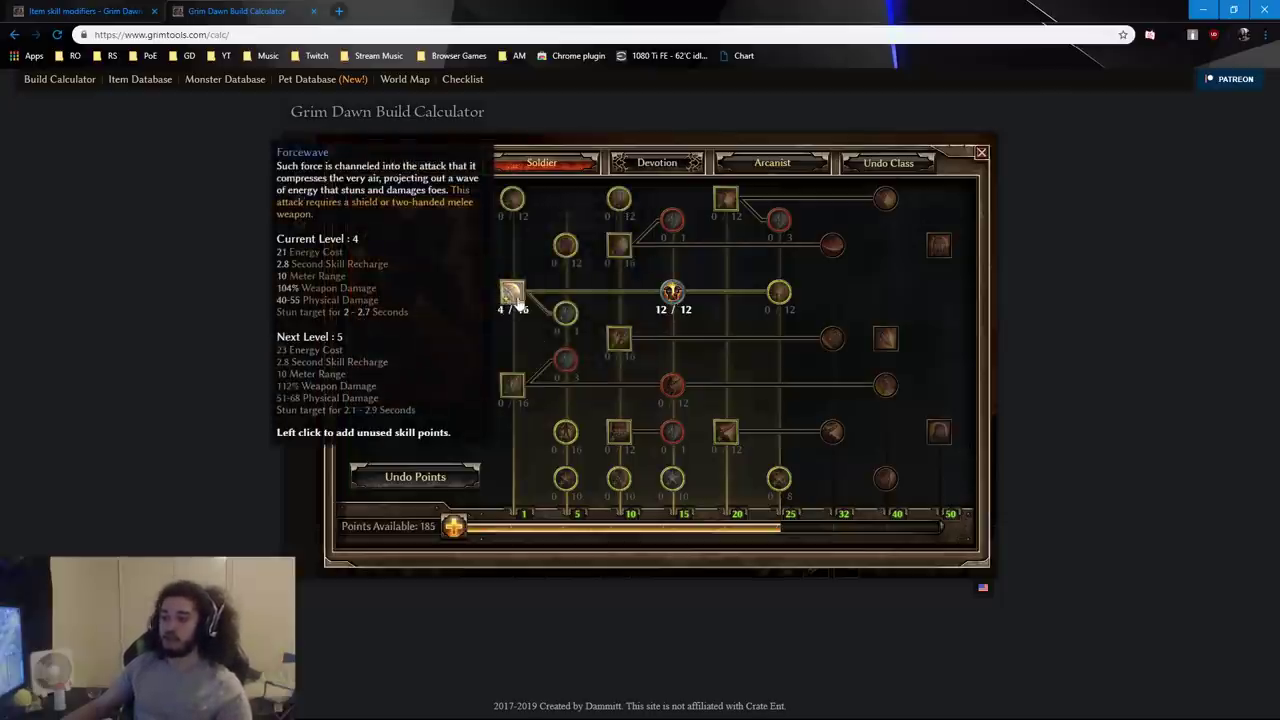
Bring Forcewave back up to 16 points.
triple_click(513, 294)
triple_click(513, 294)
triple_click(514, 296)
triple_click(515, 298)
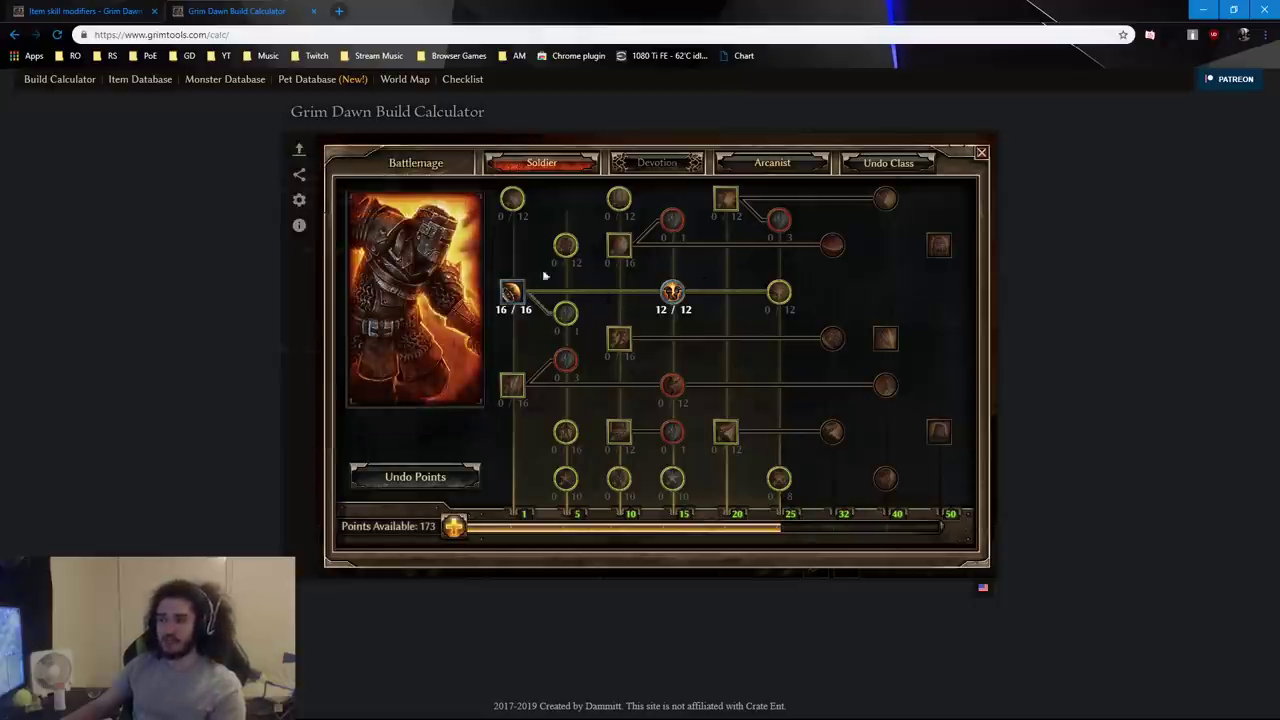
Compare the Soldier and Arcanist skill trees, examining the descriptions of Forcewave, Menhir's Bulwark, Devastation and Internal Trauma.
click(772, 163)
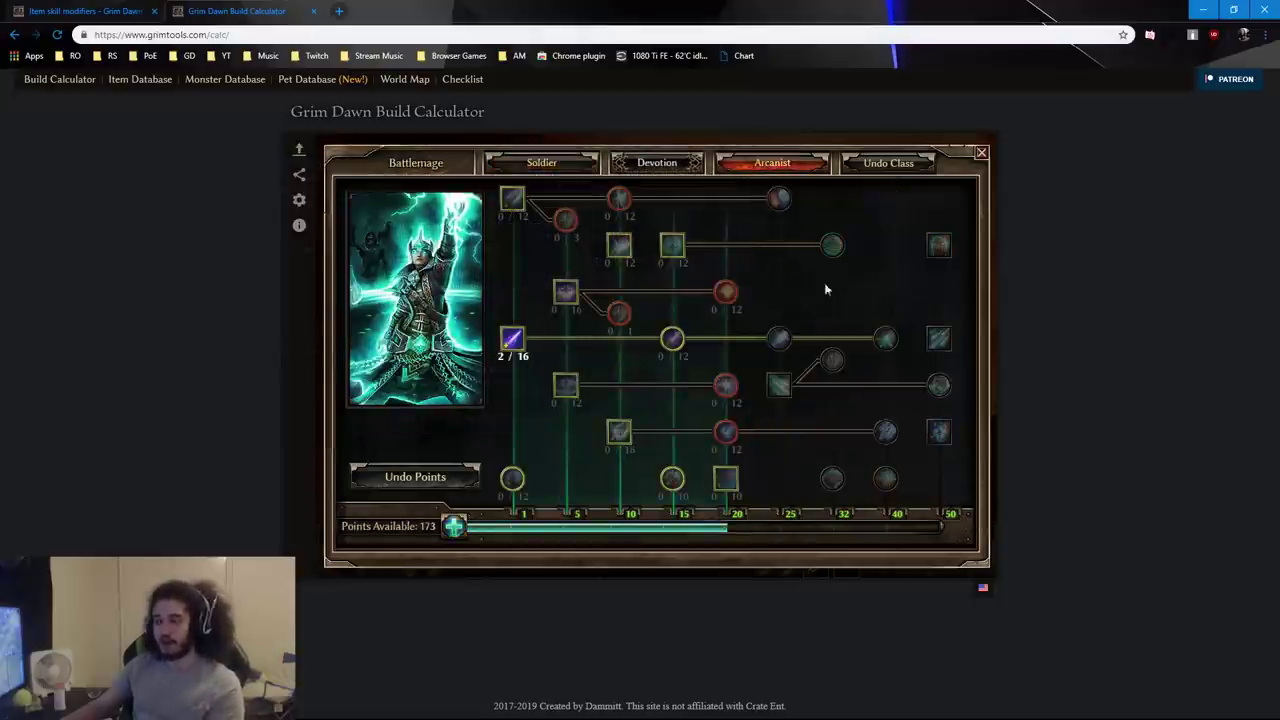
click(541, 163)
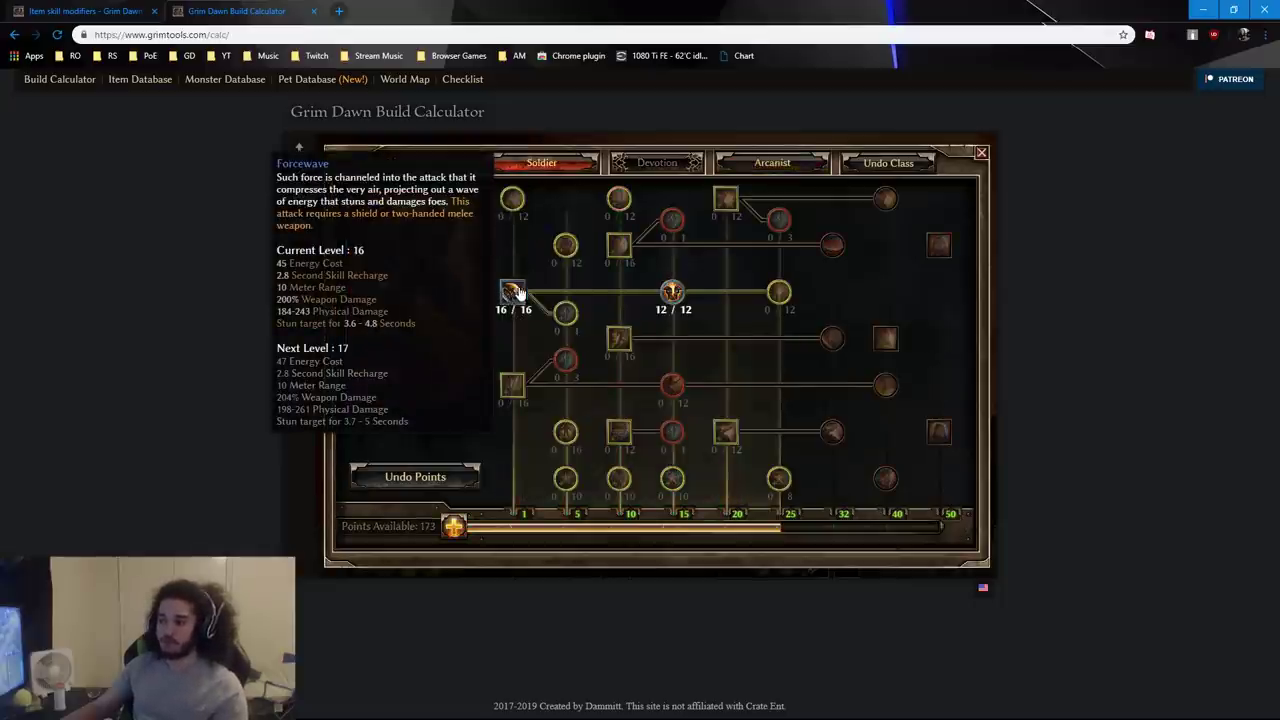
click(762, 167)
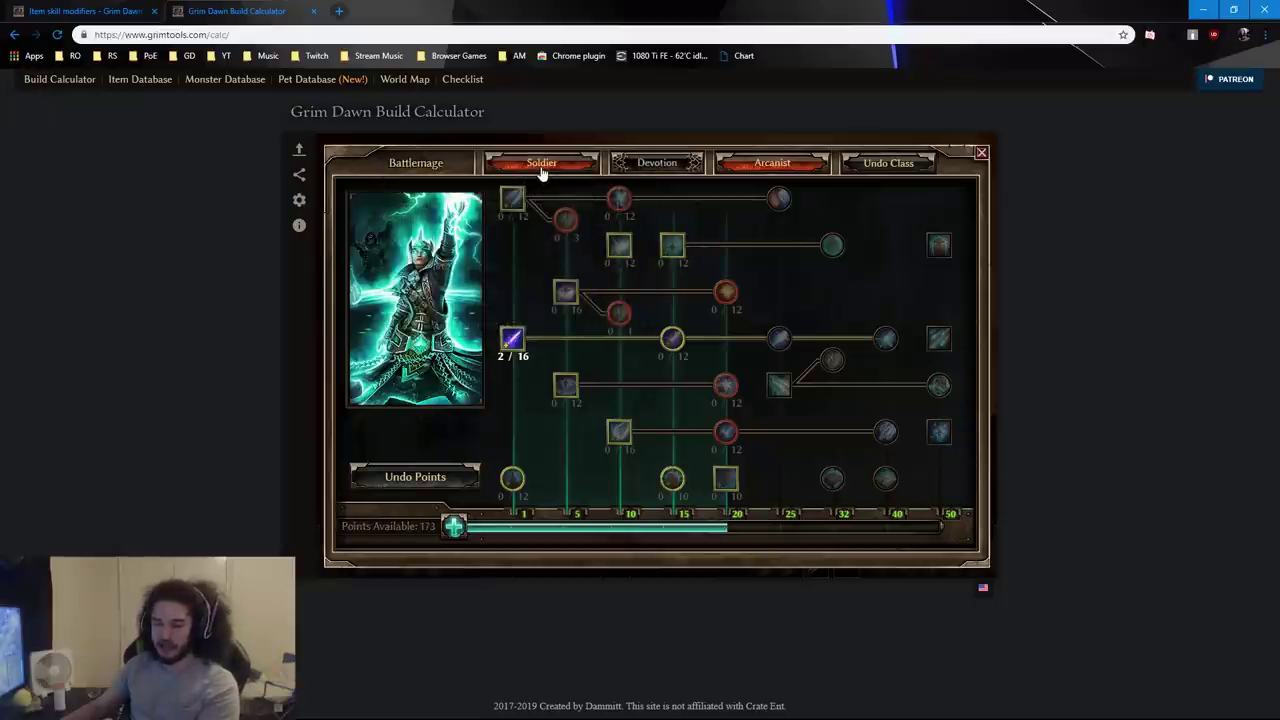
click(541, 170)
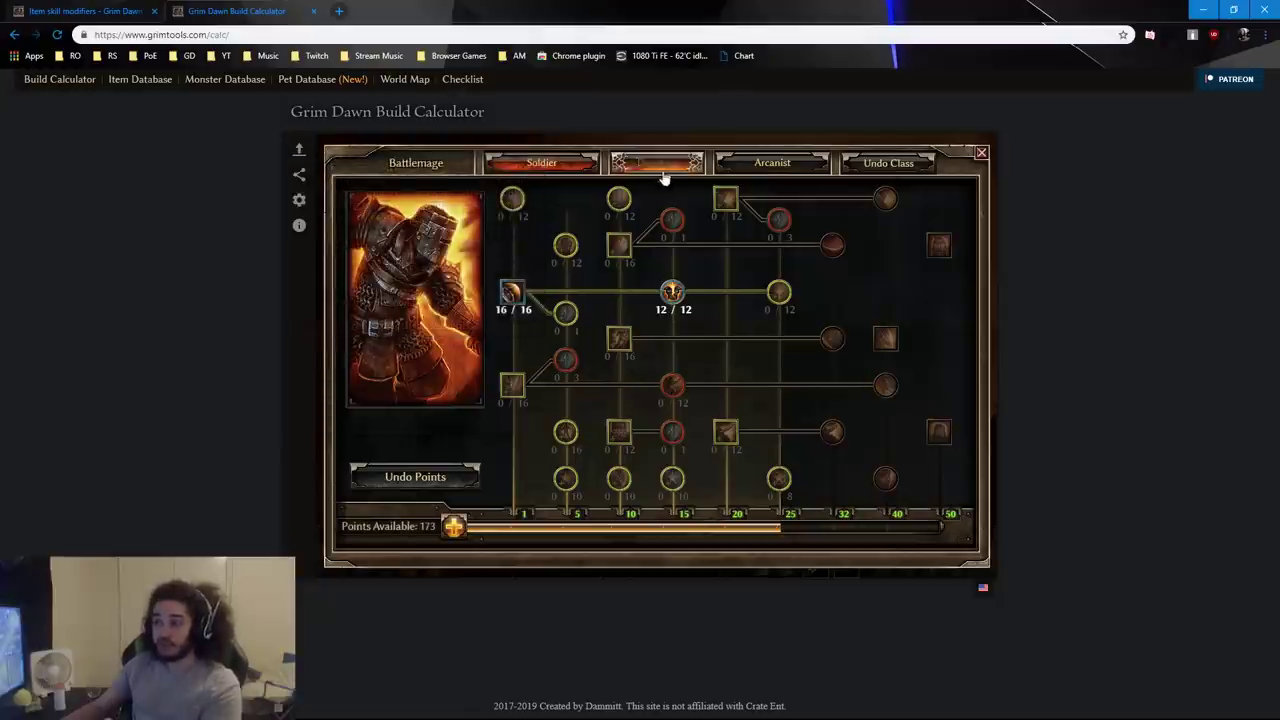
click(785, 166)
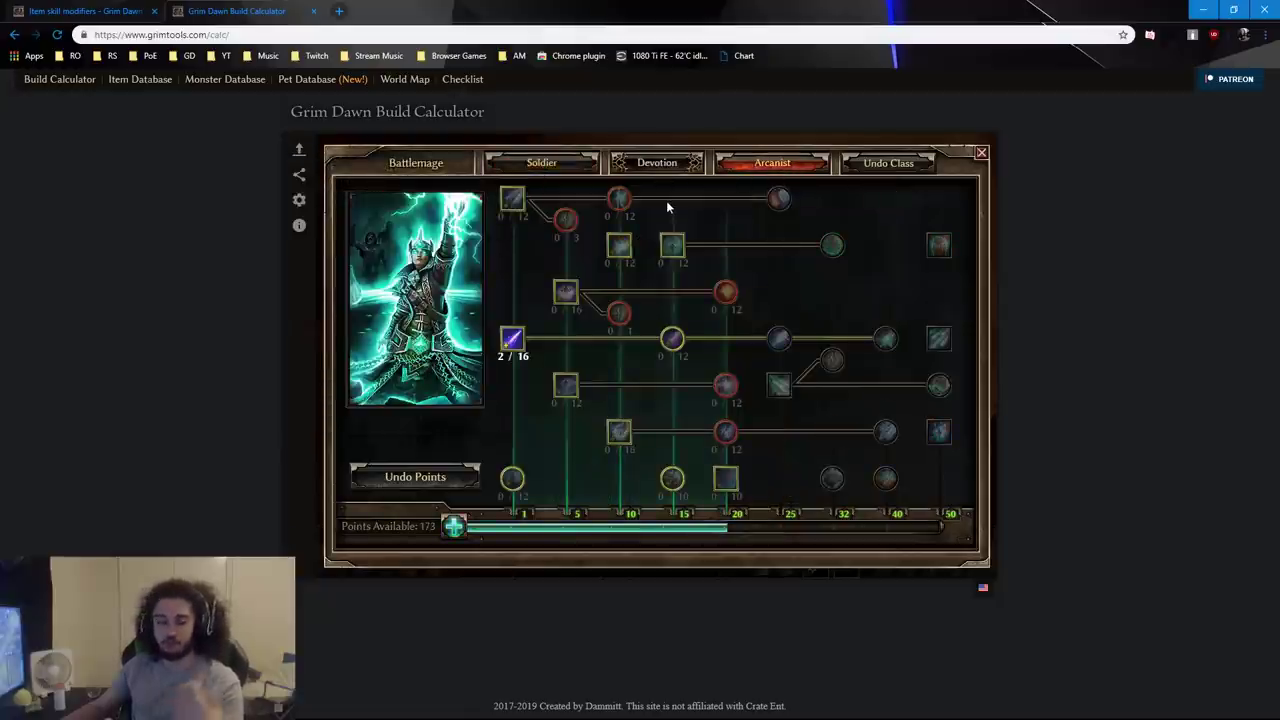
click(541, 166)
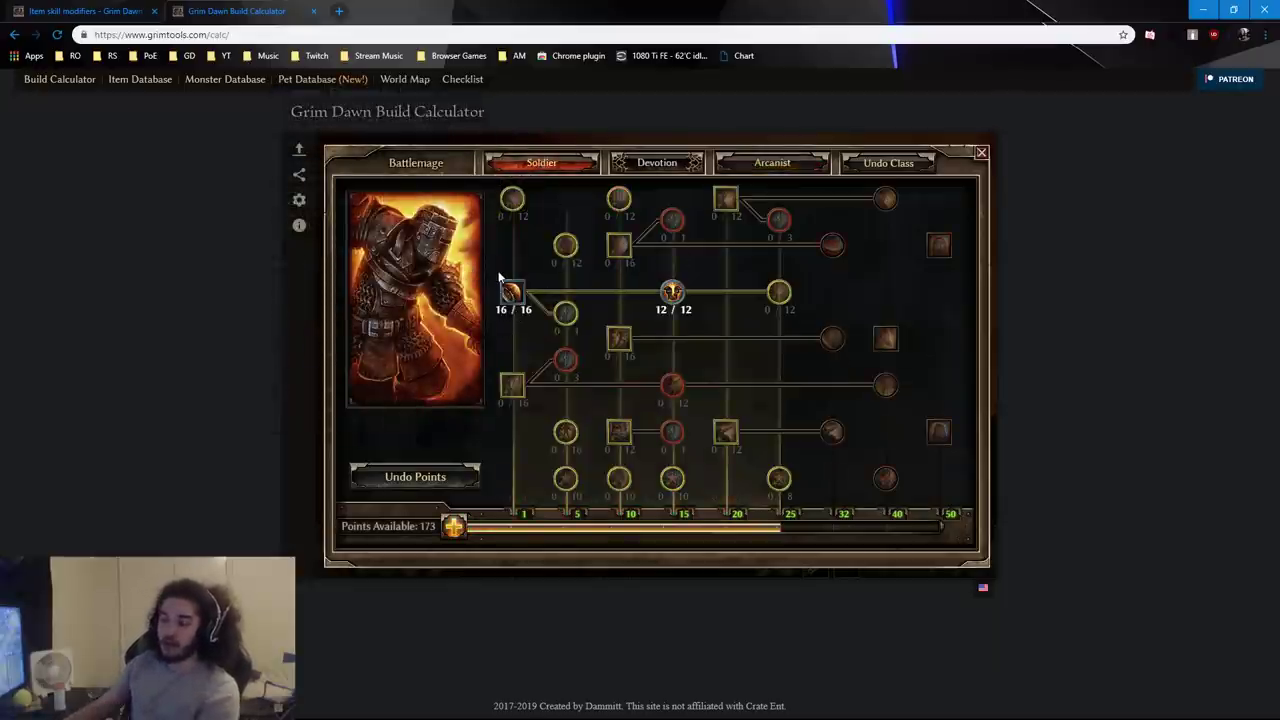
mouse_move(946, 445)
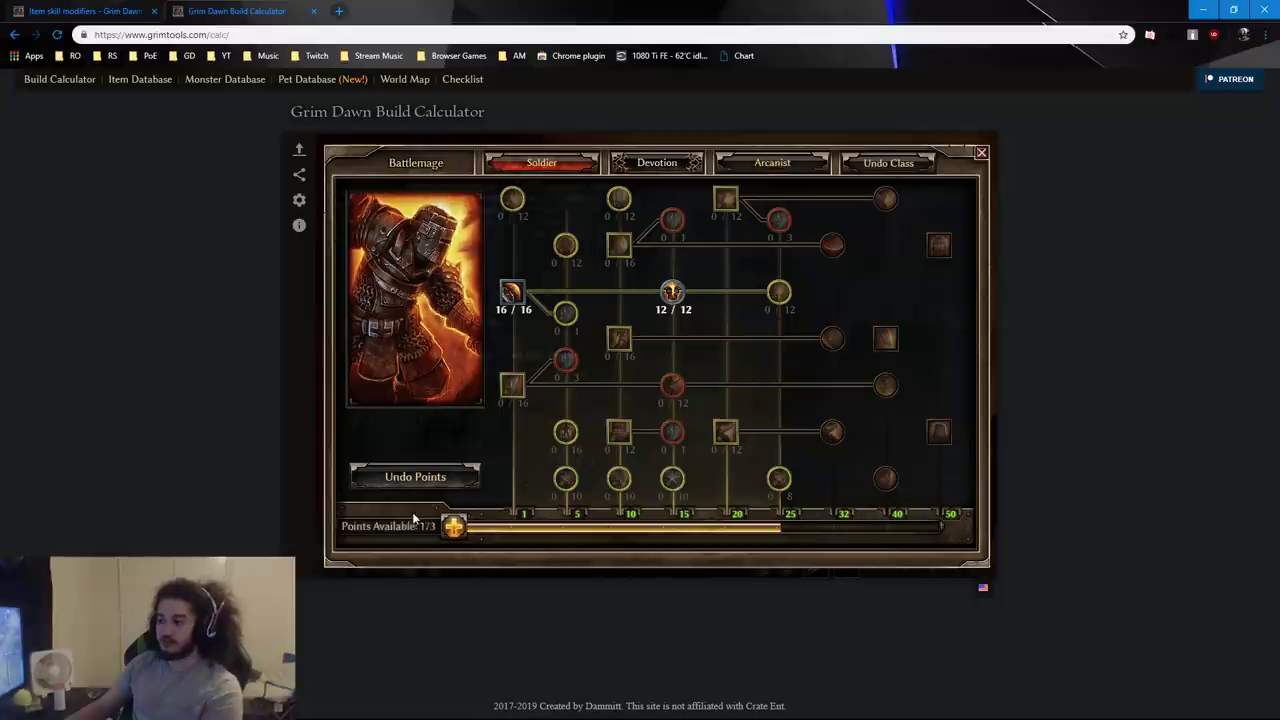
mouse_move(455, 530)
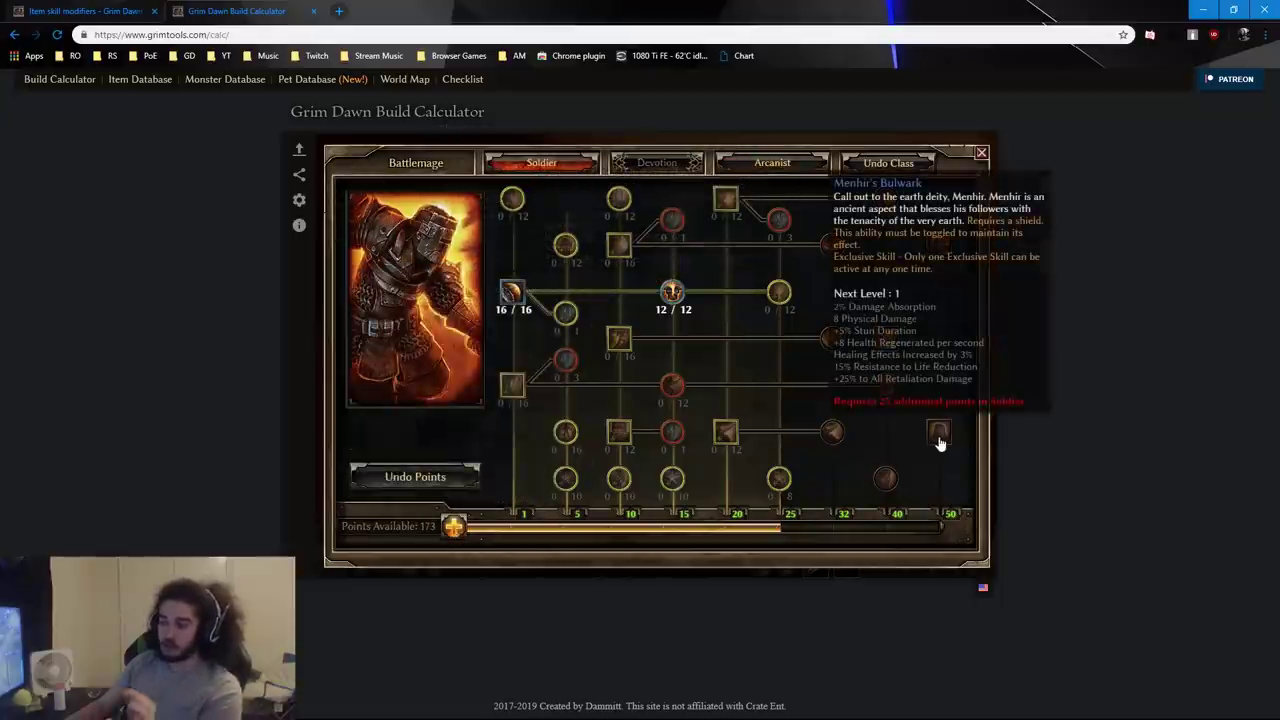
click(772, 164)
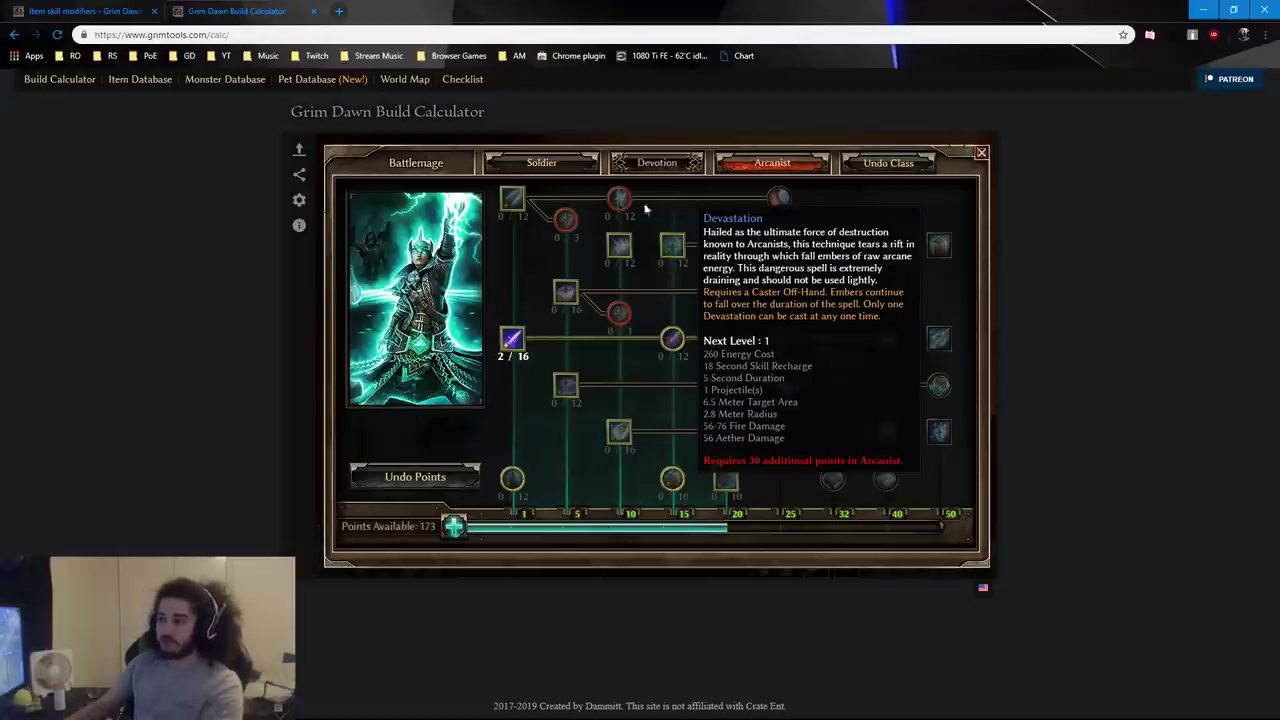
click(552, 166)
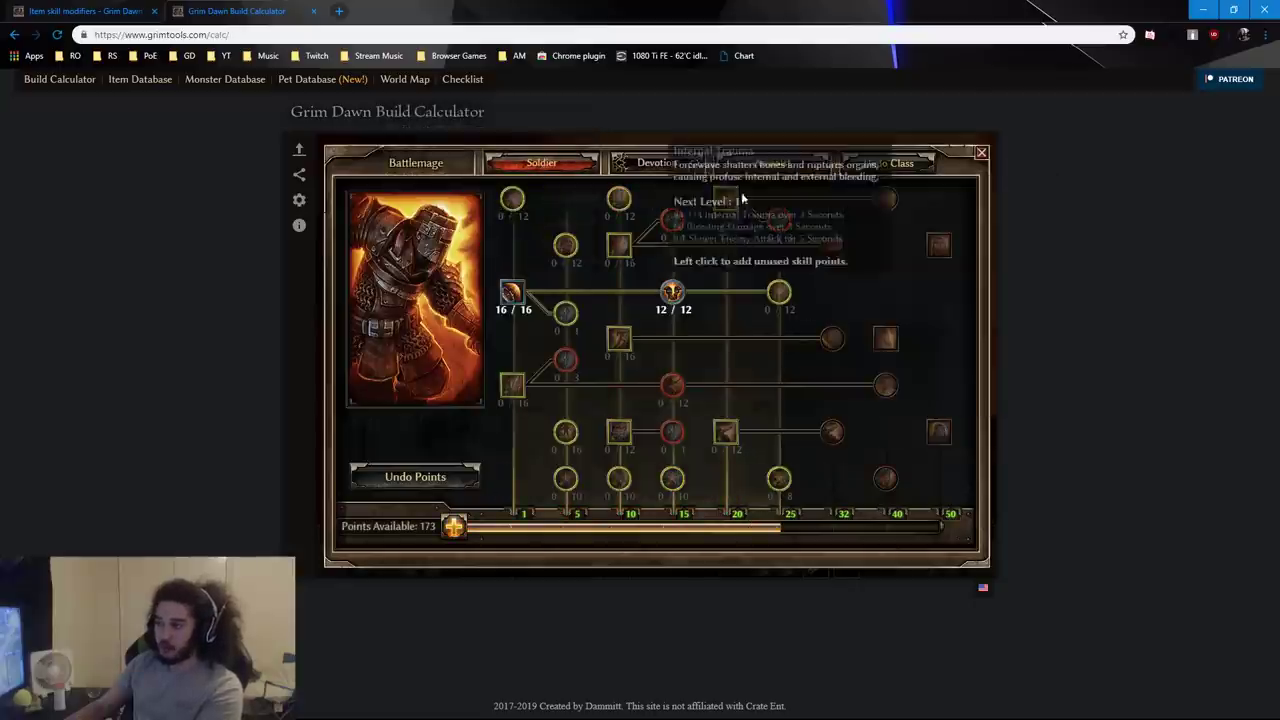
Check the Arcanist skill tree and the item skill modifiers page, and read the Forcewave description in the Soldier tree.
click(772, 163)
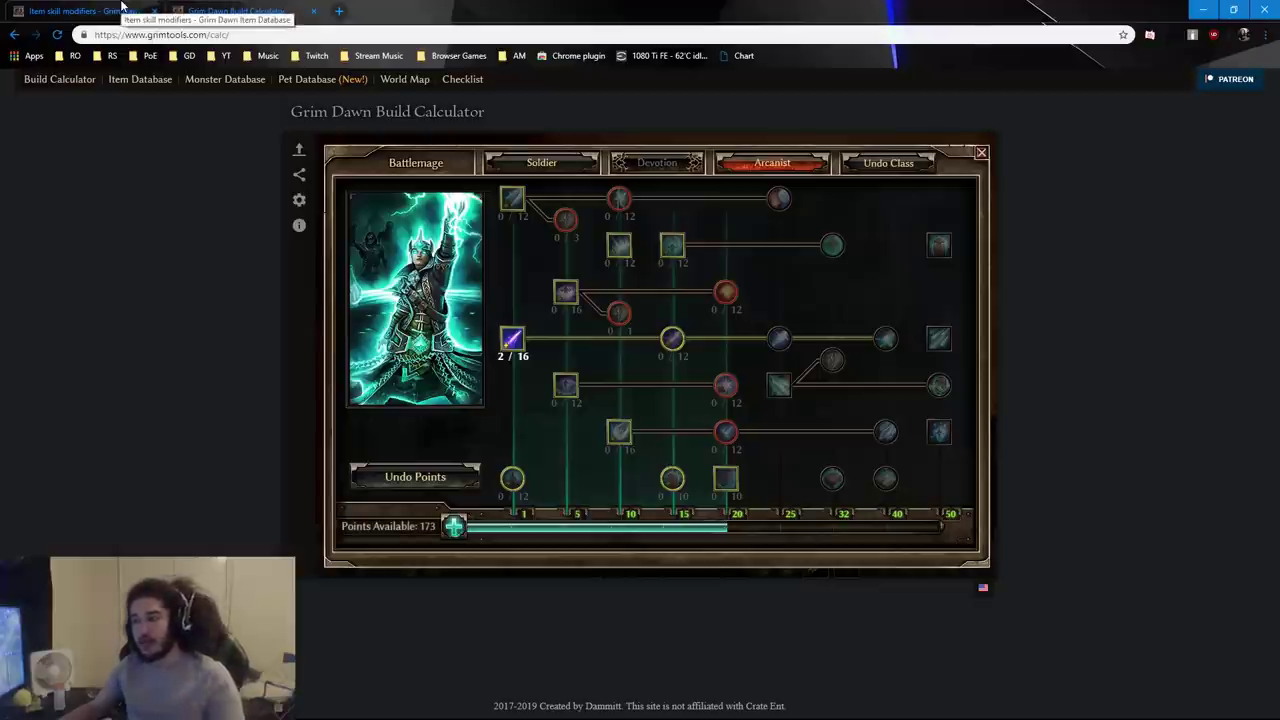
click(122, 10)
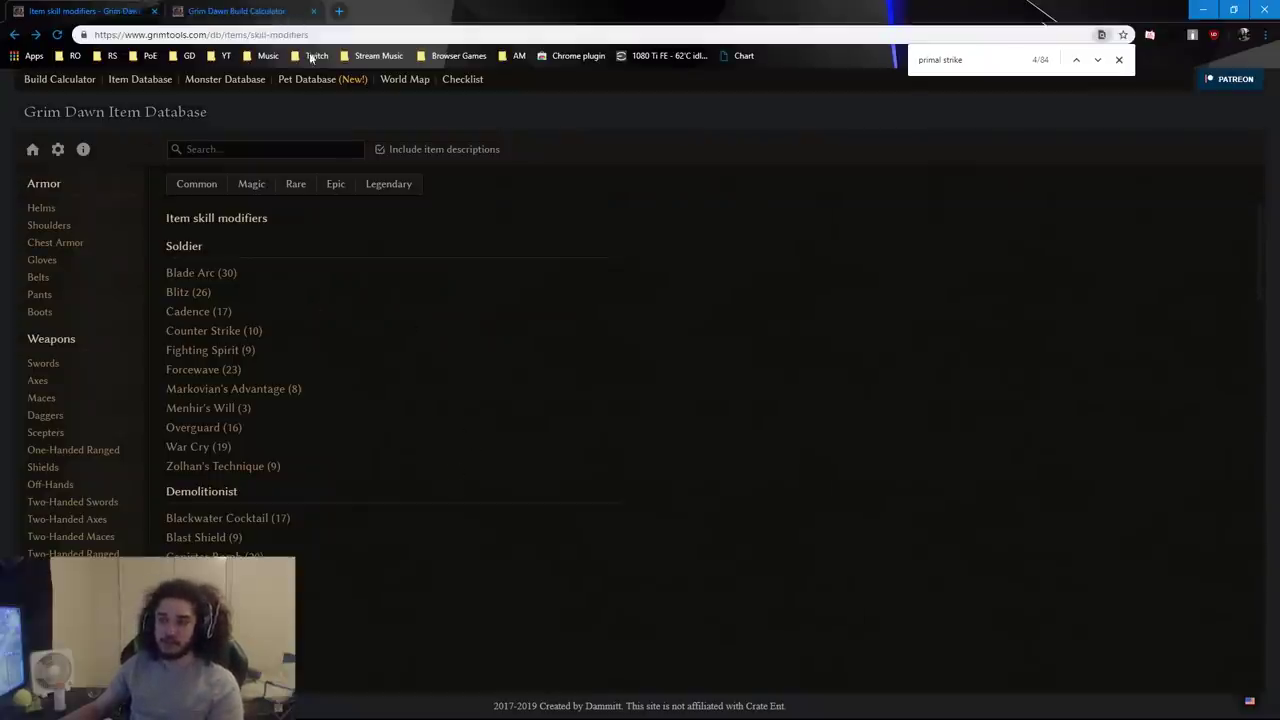
click(290, 10)
click(541, 162)
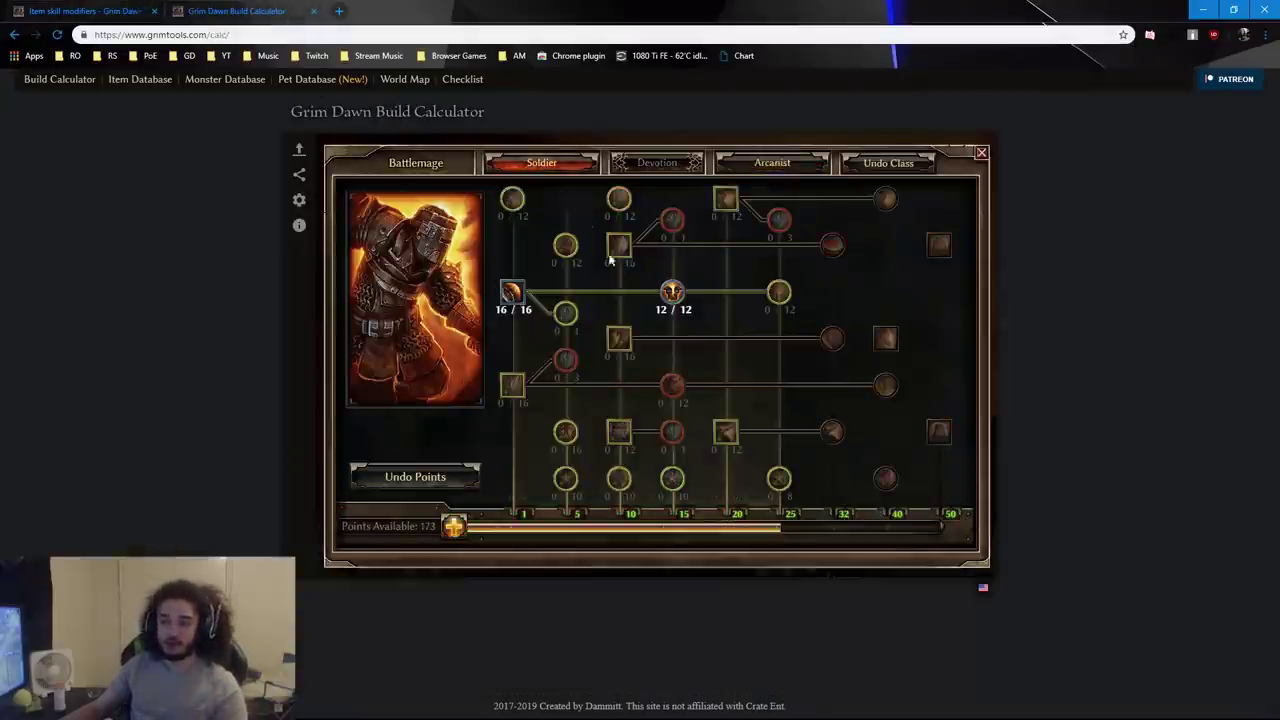
mouse_move(509, 288)
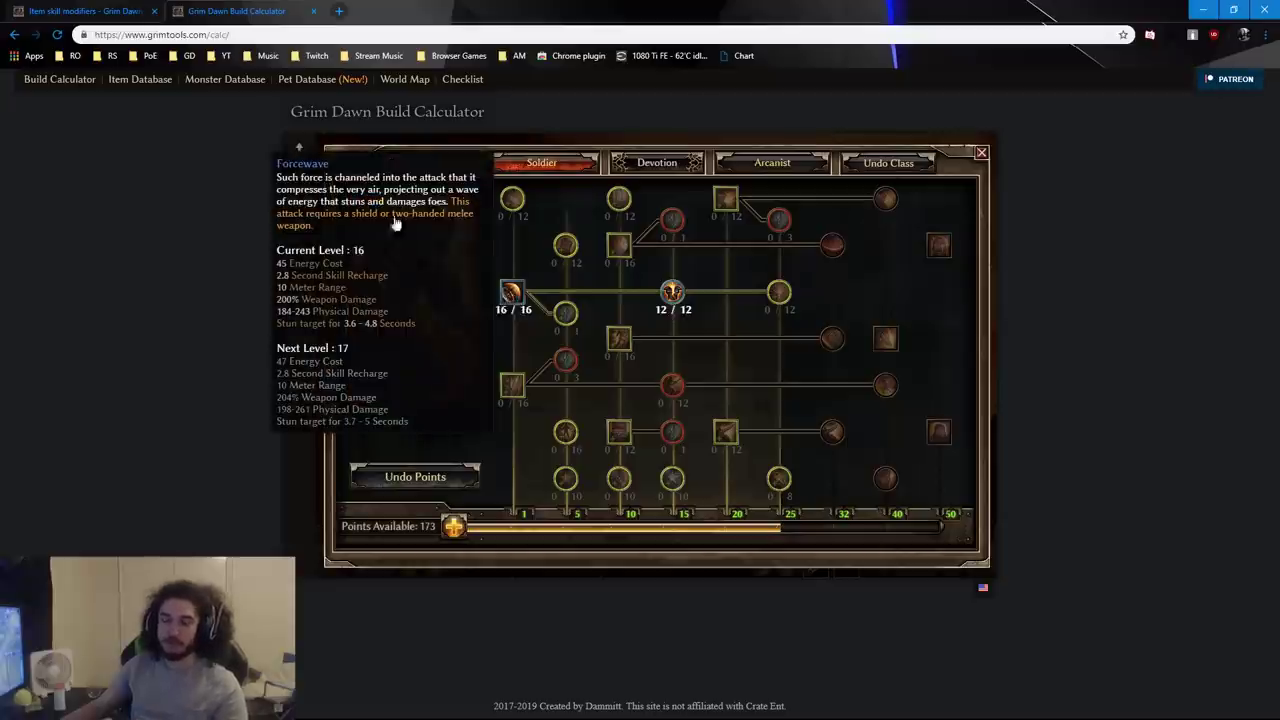
Open the Item Database home page in a new tab and go to its list of item skill modifiers.
key(ctrl+Tab)
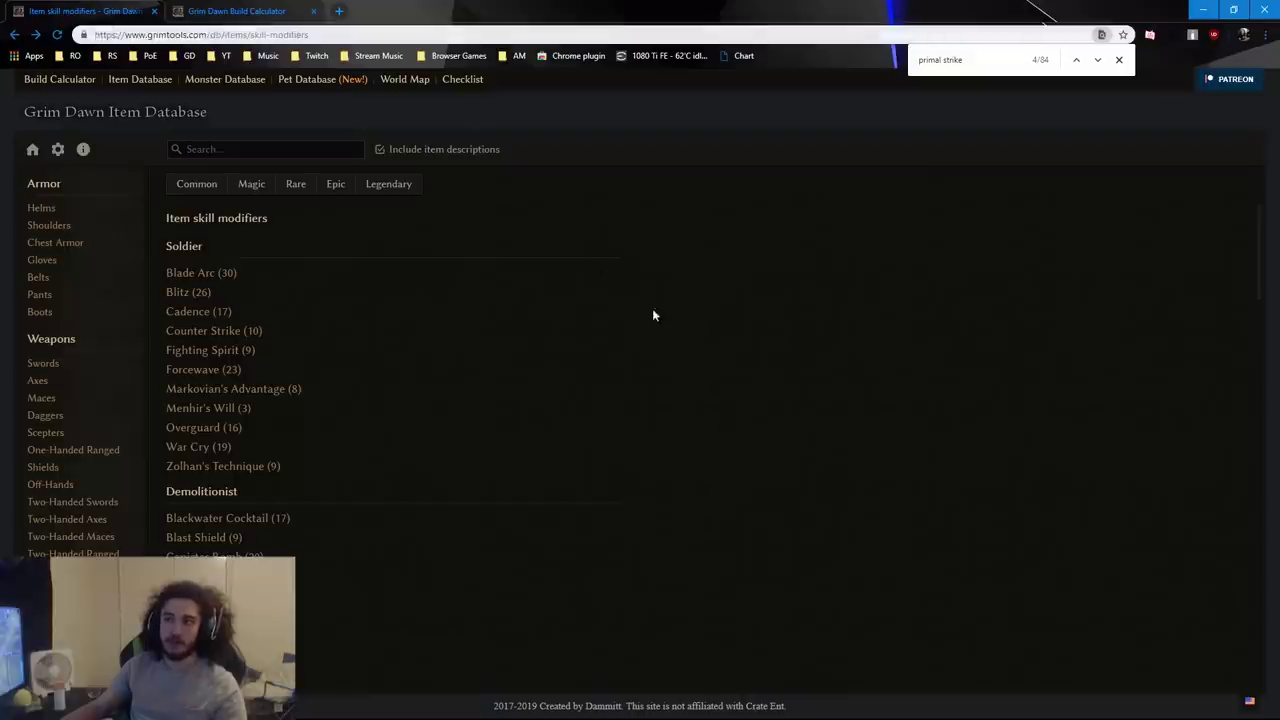
middle_click(34, 151)
click(181, 10)
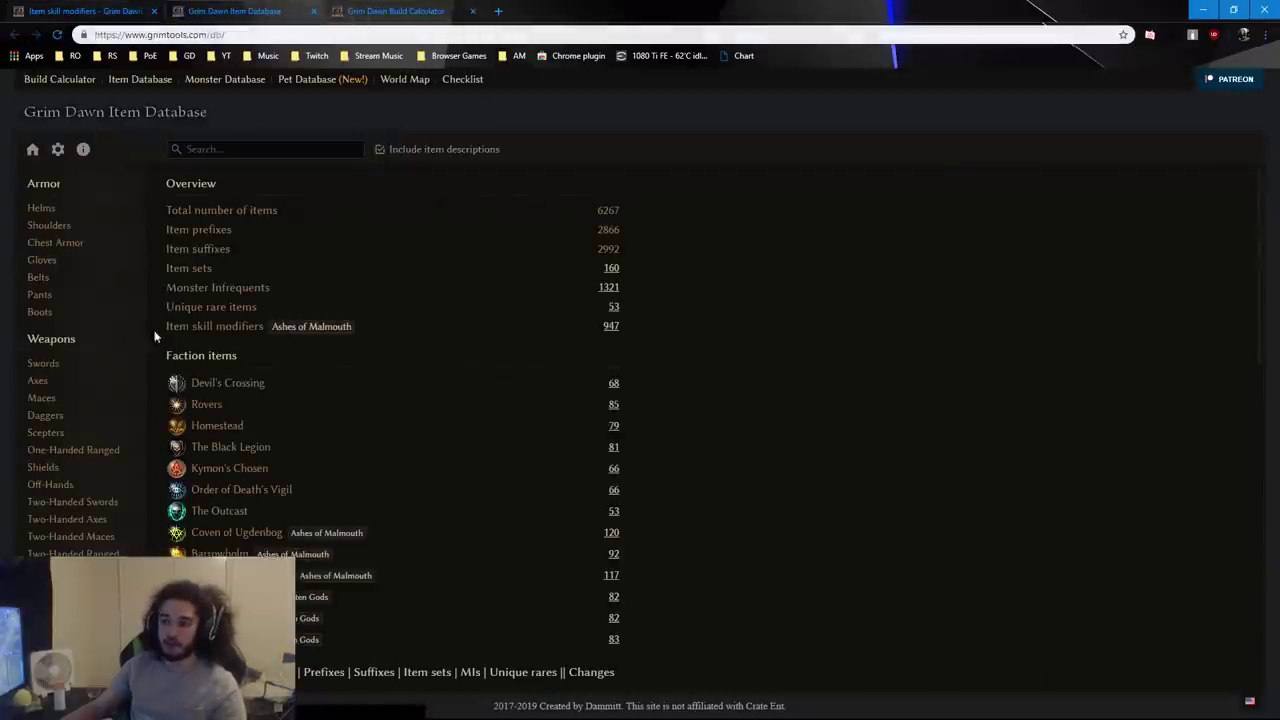
drag(158, 325, 200, 328)
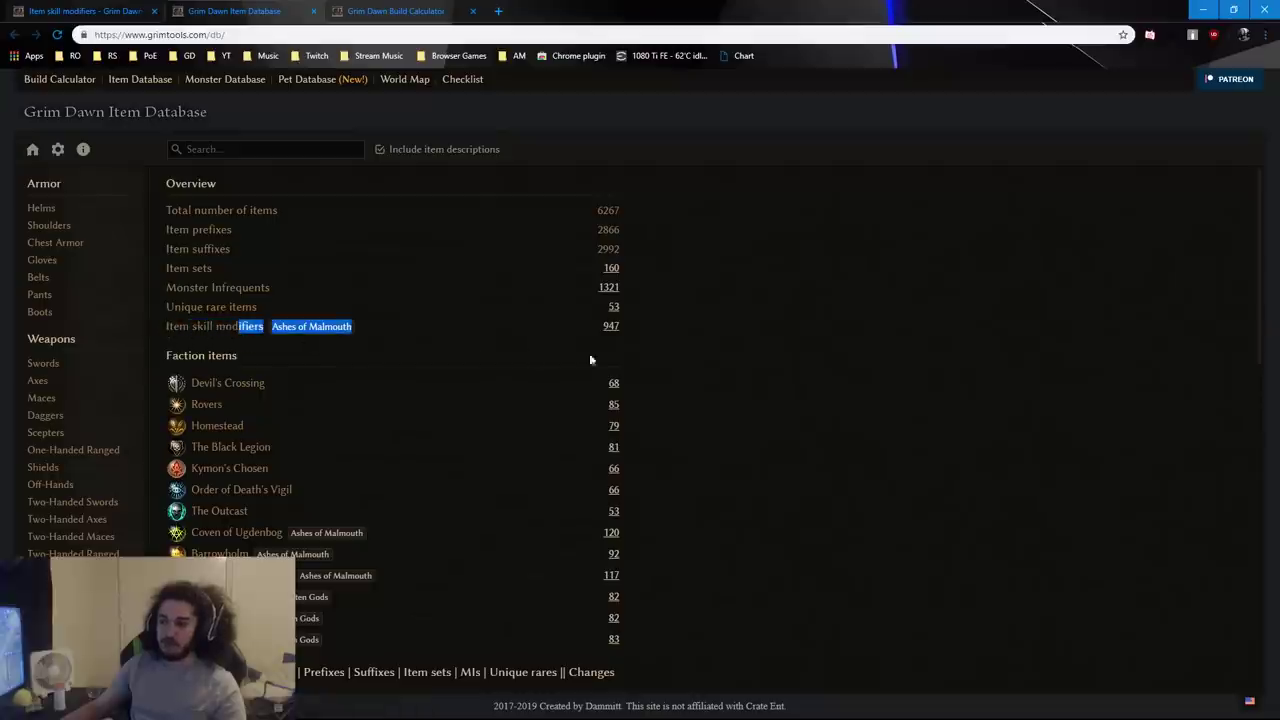
click(611, 326)
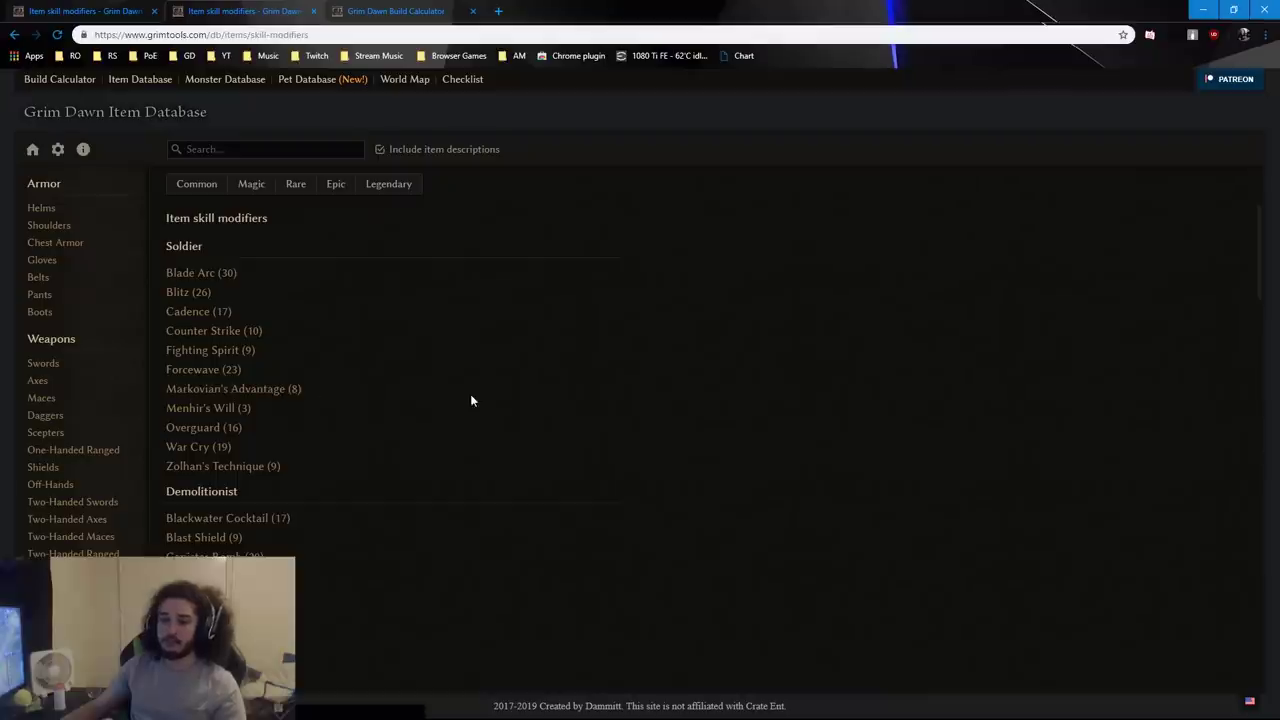
Recheck Forcewave in the build calculator and open the item skill modifiers for Forcewave in the Item Database.
click(420, 11)
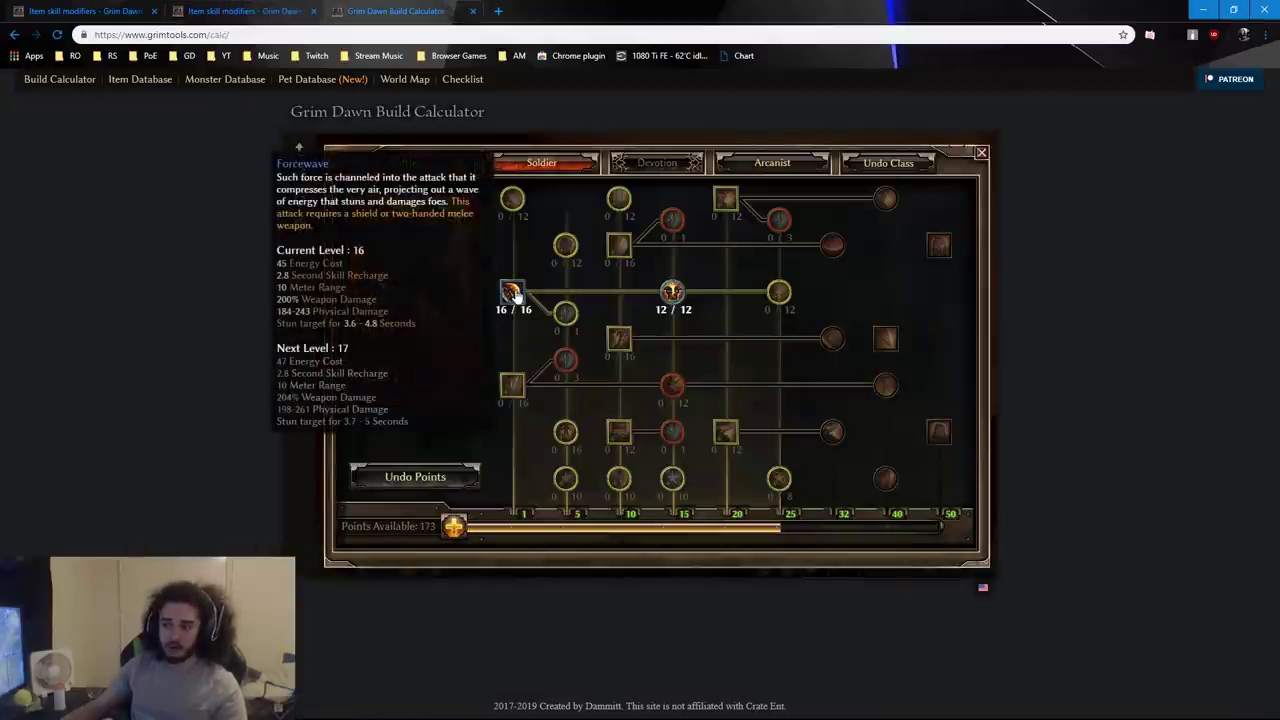
click(236, 8)
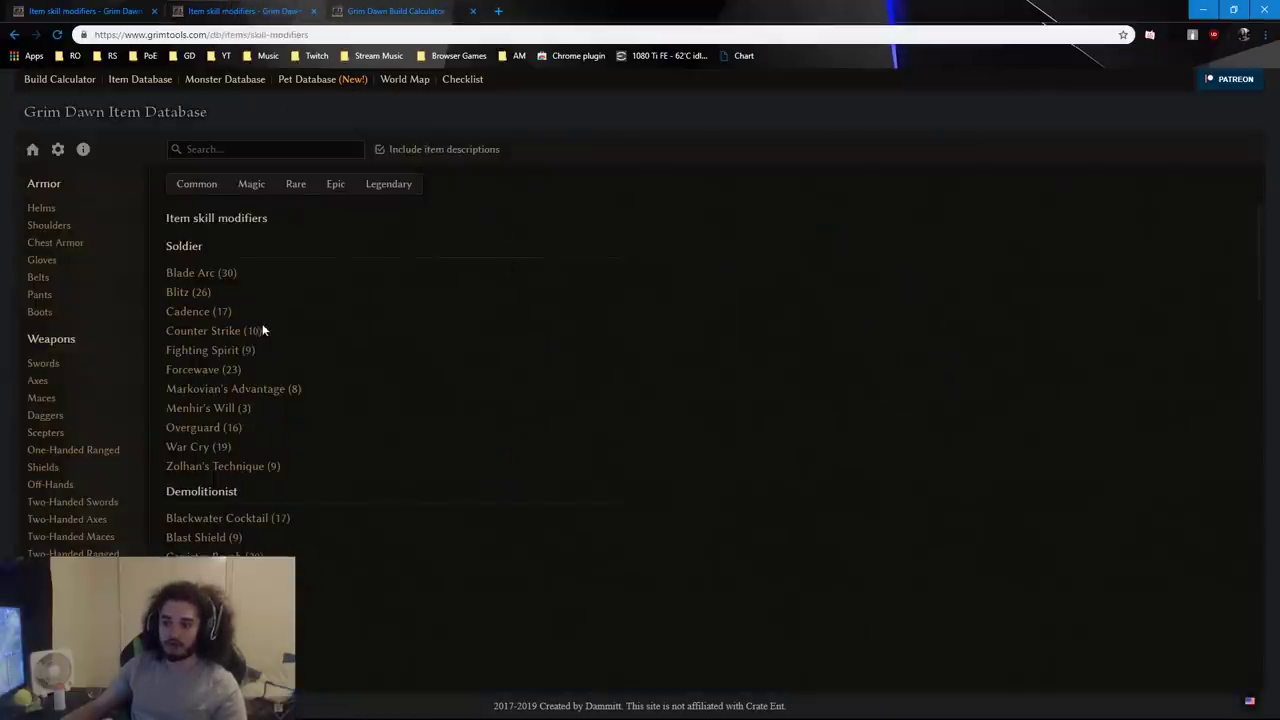
click(197, 370)
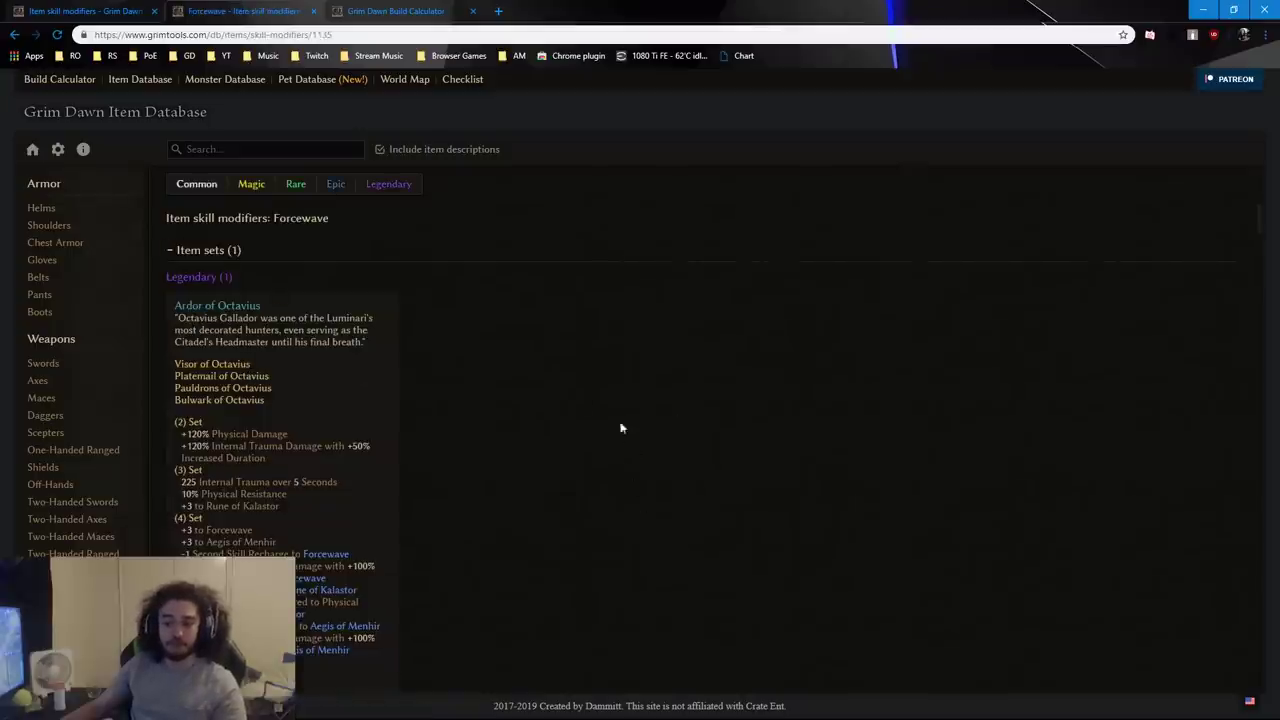
Browse the items that modify Forcewave, from the Ardor of Octavius set down to the Mutant Bludgeon maces.
scroll(581, 478, down, 15)
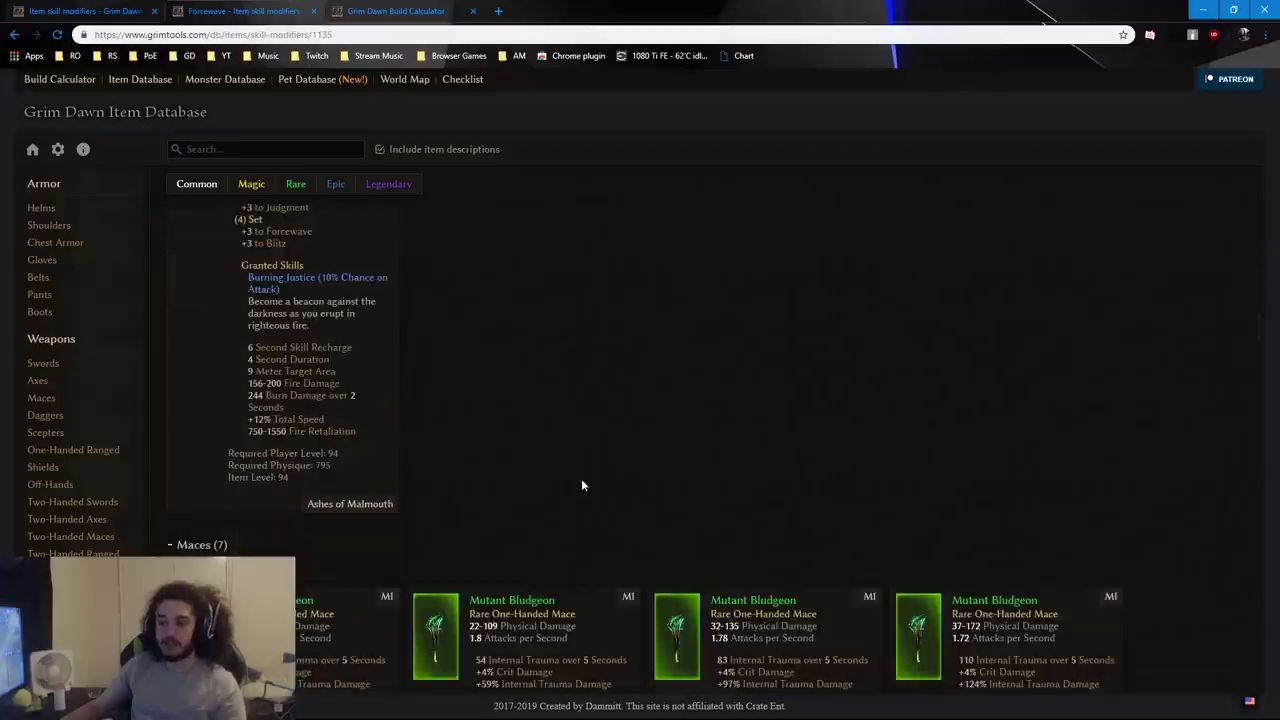
scroll(582, 465, up, 15)
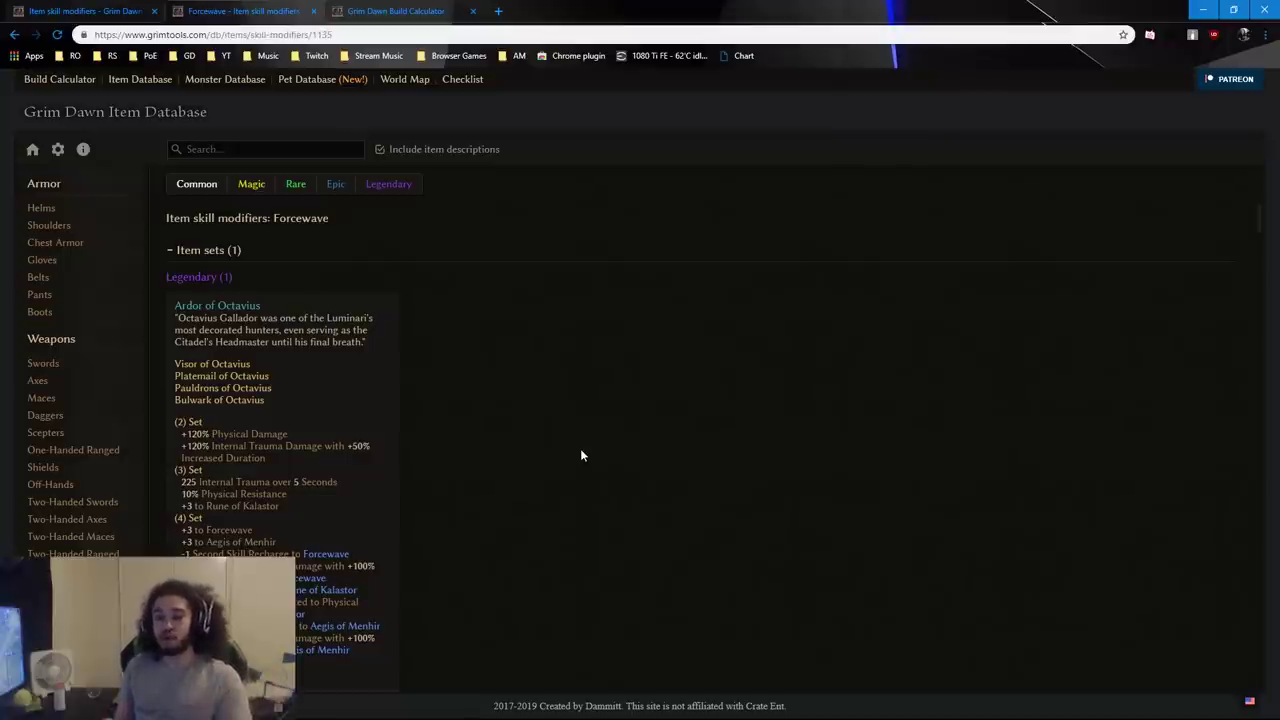
scroll(633, 416, down, 5)
scroll(633, 416, down, 10)
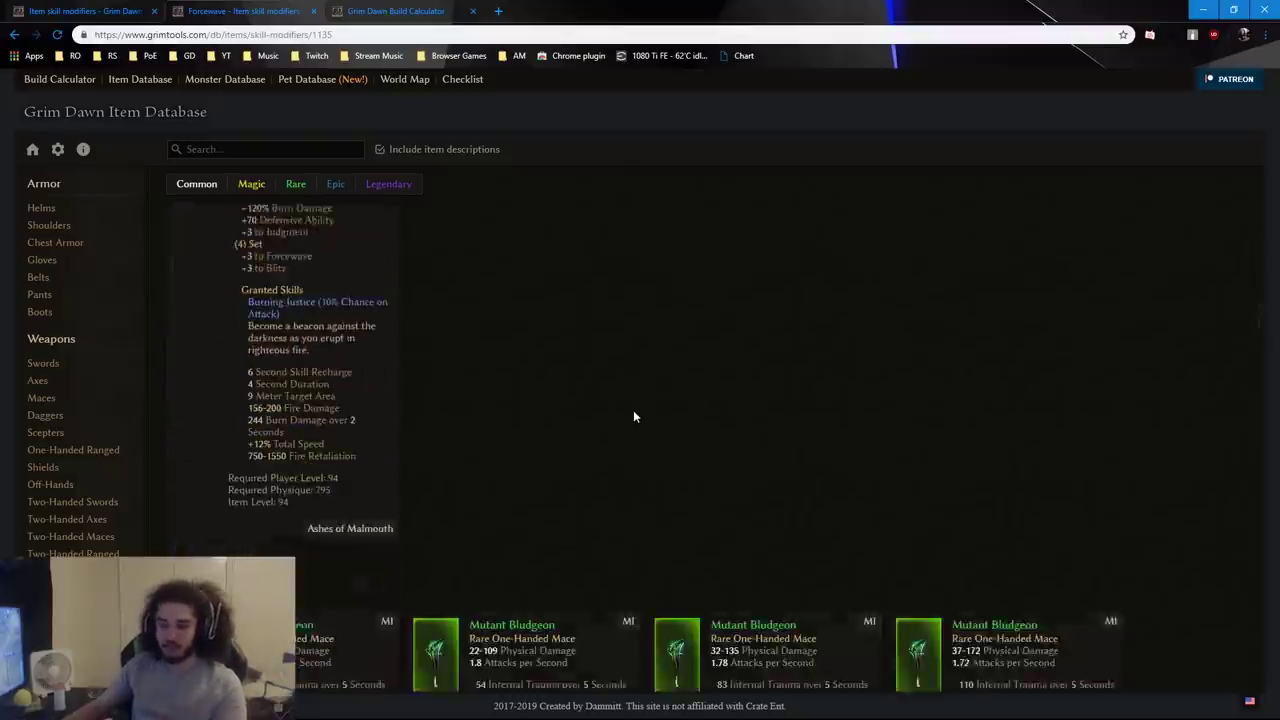
scroll(700, 378, down, 1)
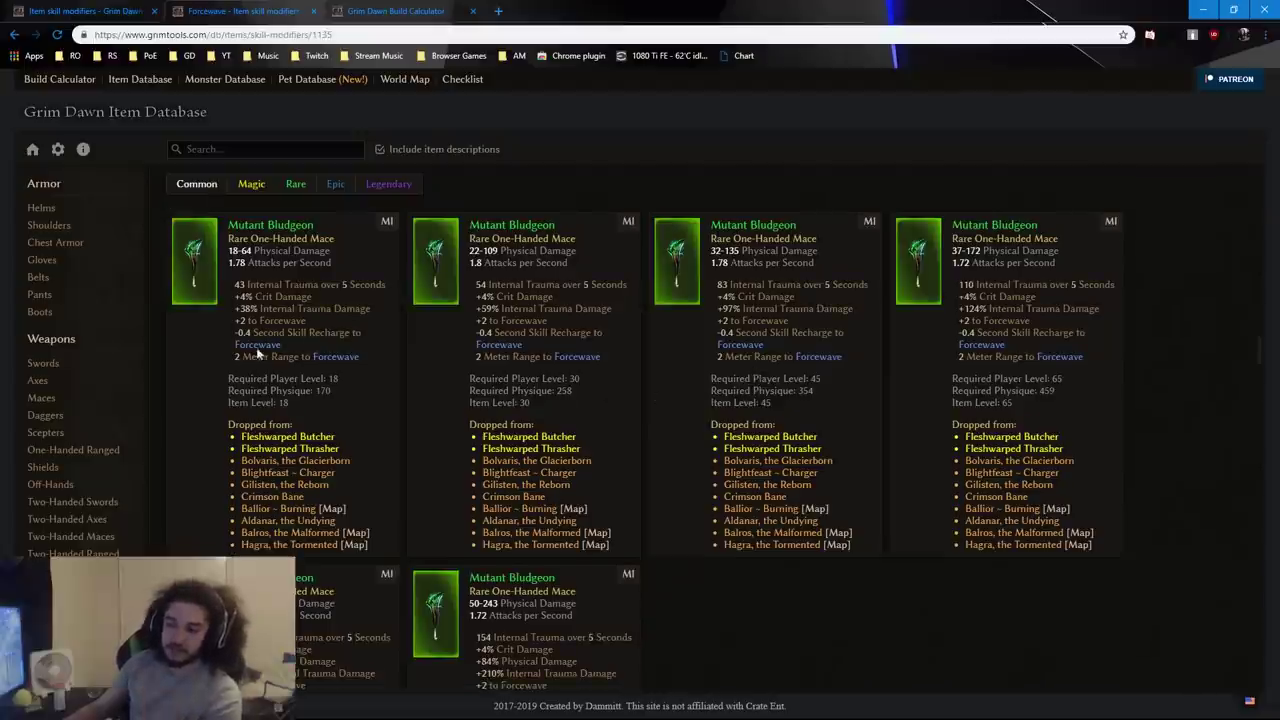
Highlight the bonuses of the level 18 Mutant Bludgeon, singling out its Forcewave range and skill recharge modifiers.
drag(236, 334, 232, 283)
click(382, 370)
click(369, 370)
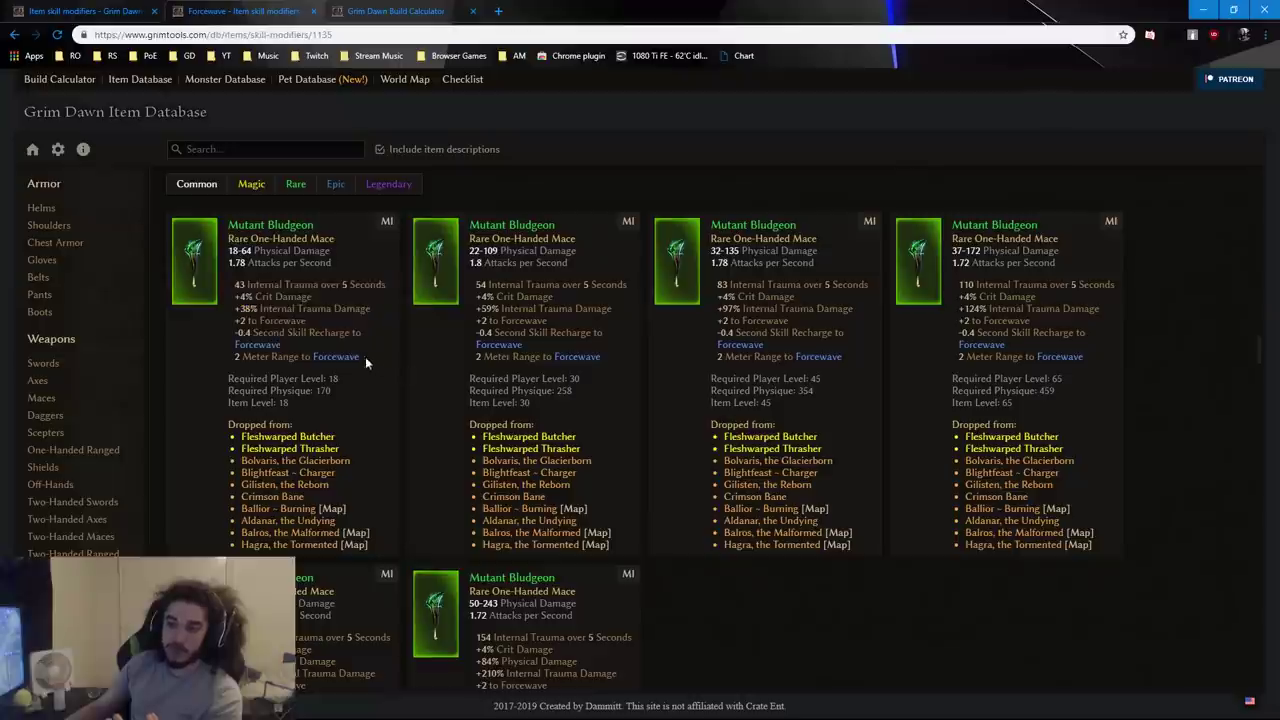
drag(365, 358, 234, 284)
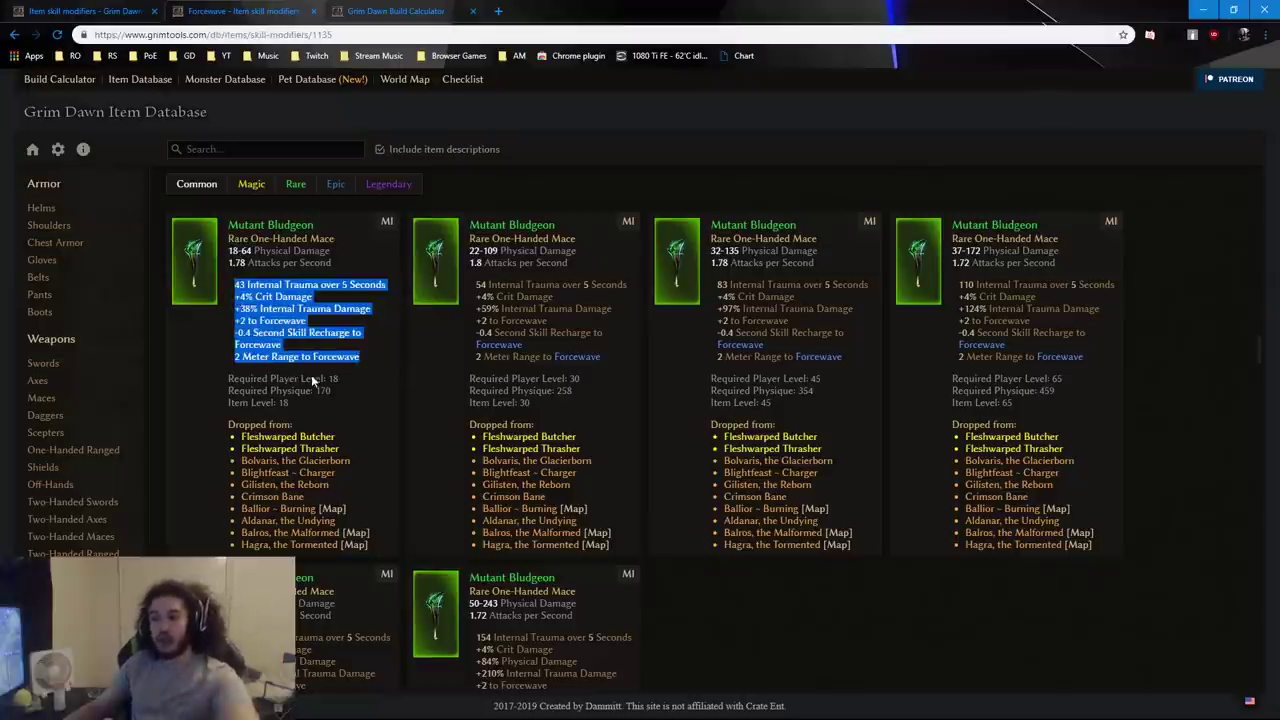
click(380, 366)
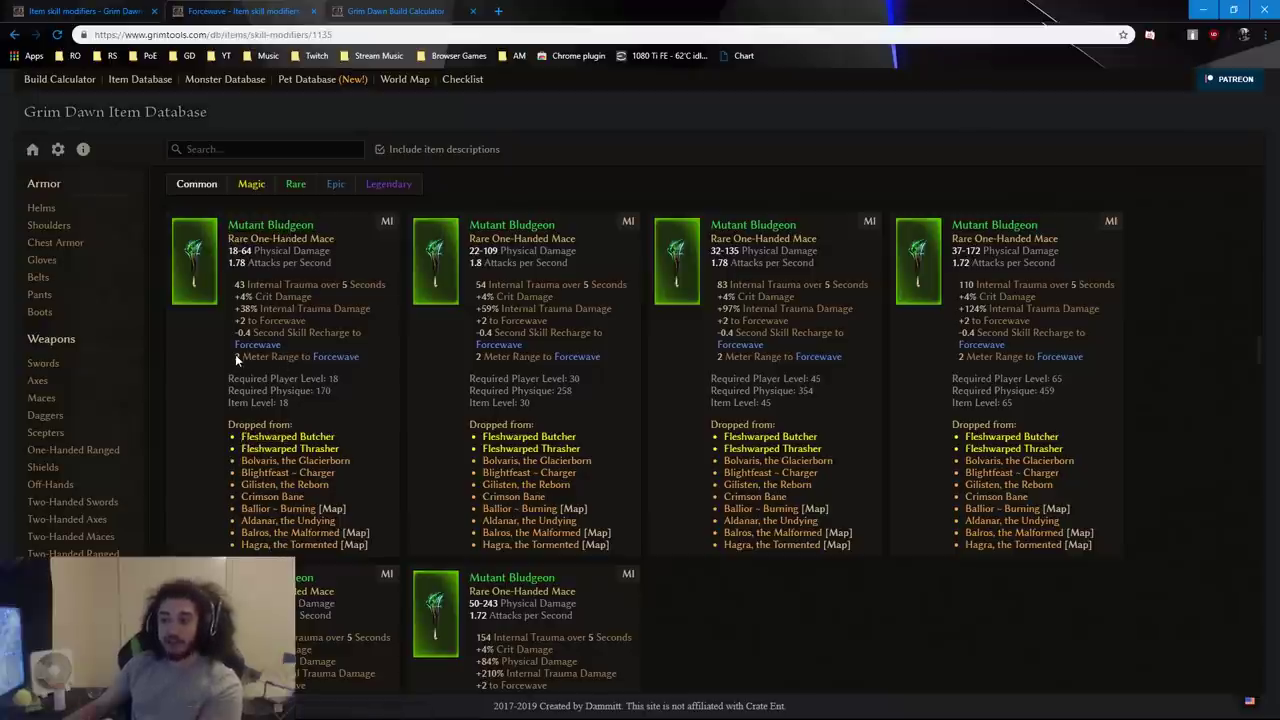
drag(235, 354, 371, 358)
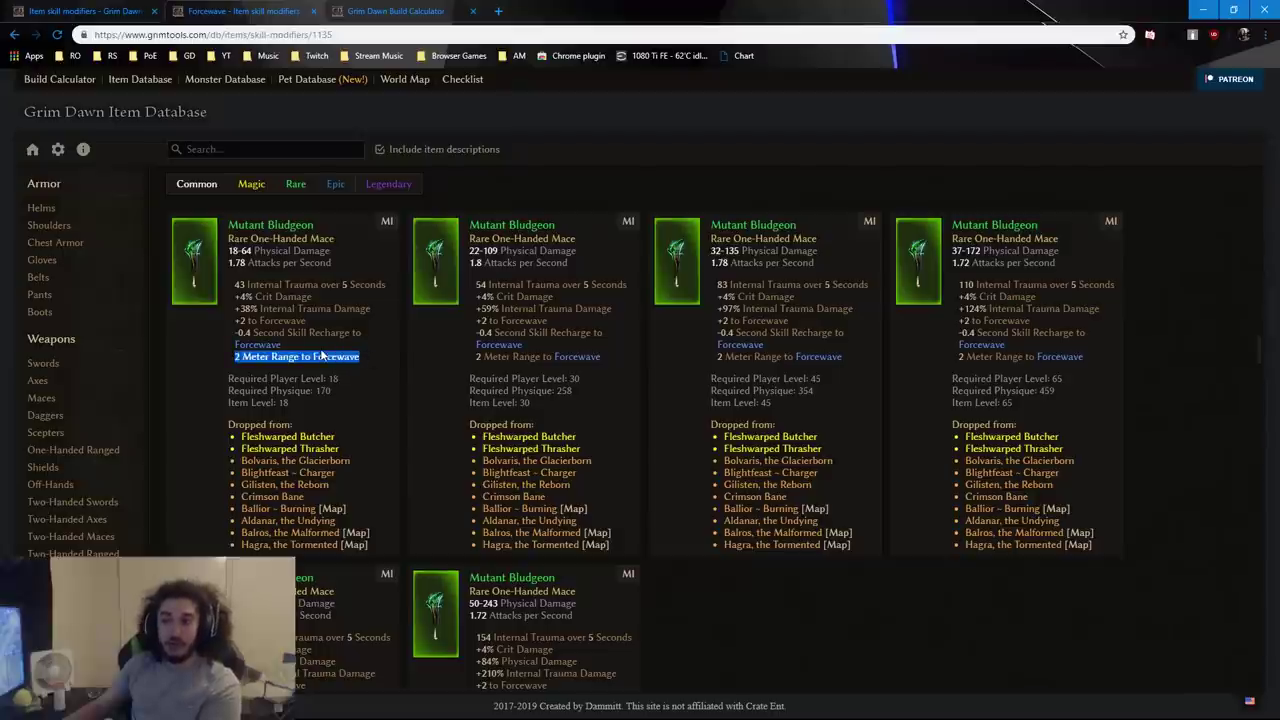
drag(282, 345, 228, 340)
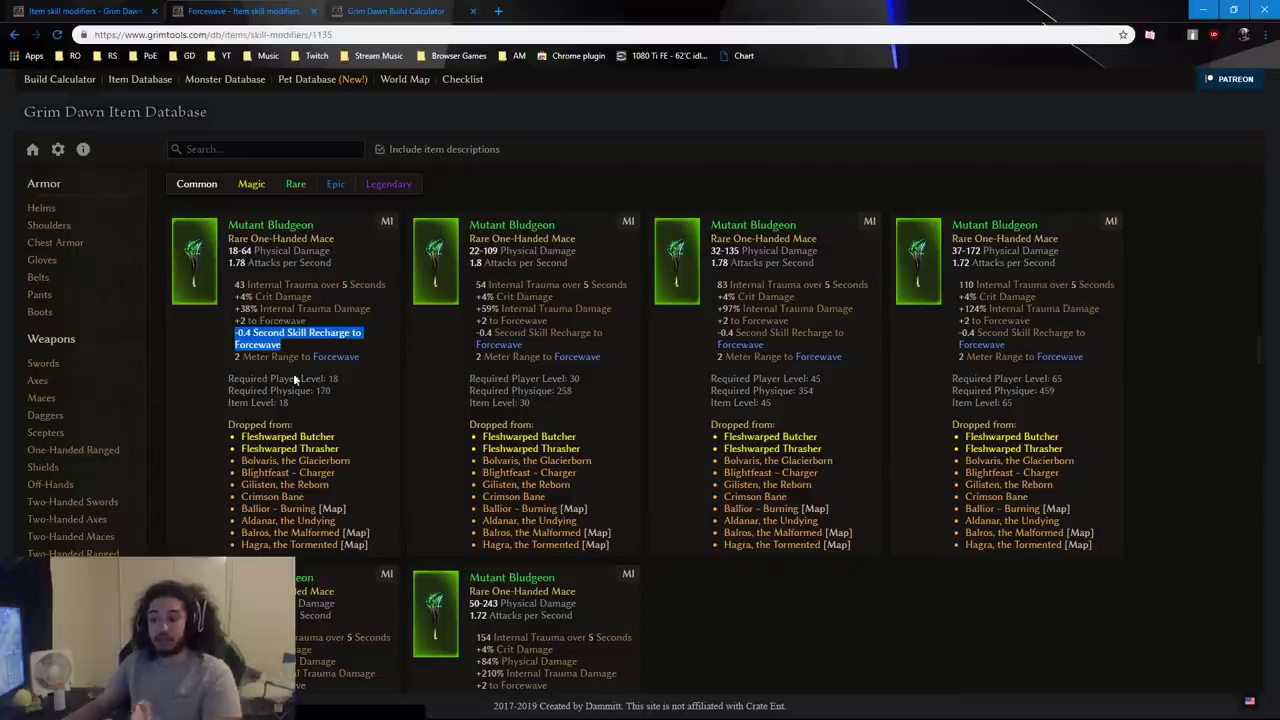
Return to the Ardor of Octavius set and highlight its four-piece Forcewave recharge and Internal Trauma bonuses.
scroll(280, 388, down, 20)
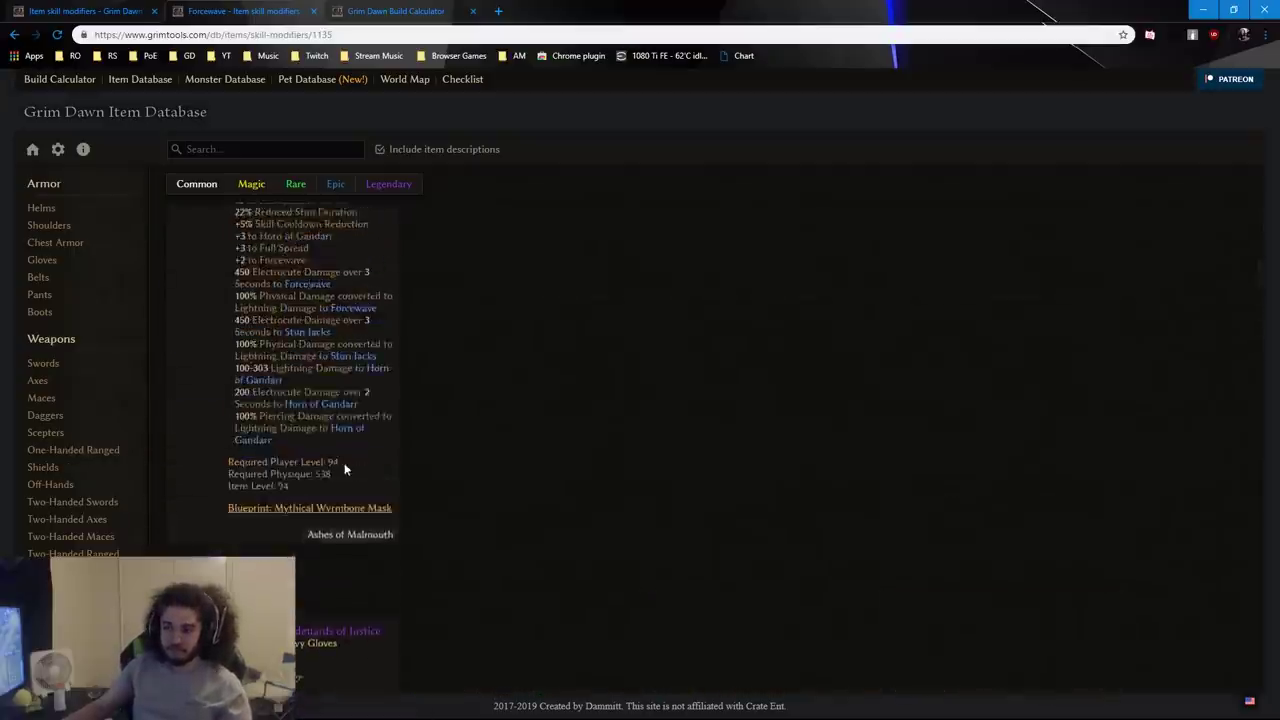
scroll(358, 494, up, 3)
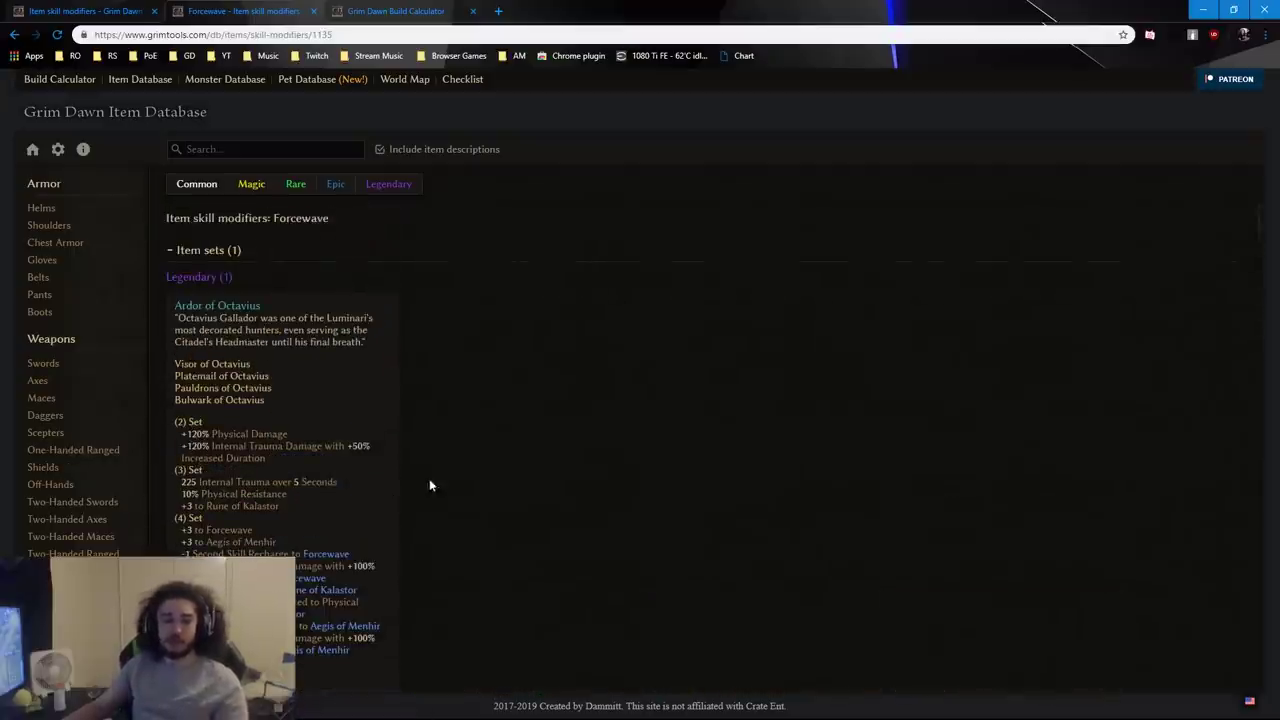
scroll(462, 440, down, 1)
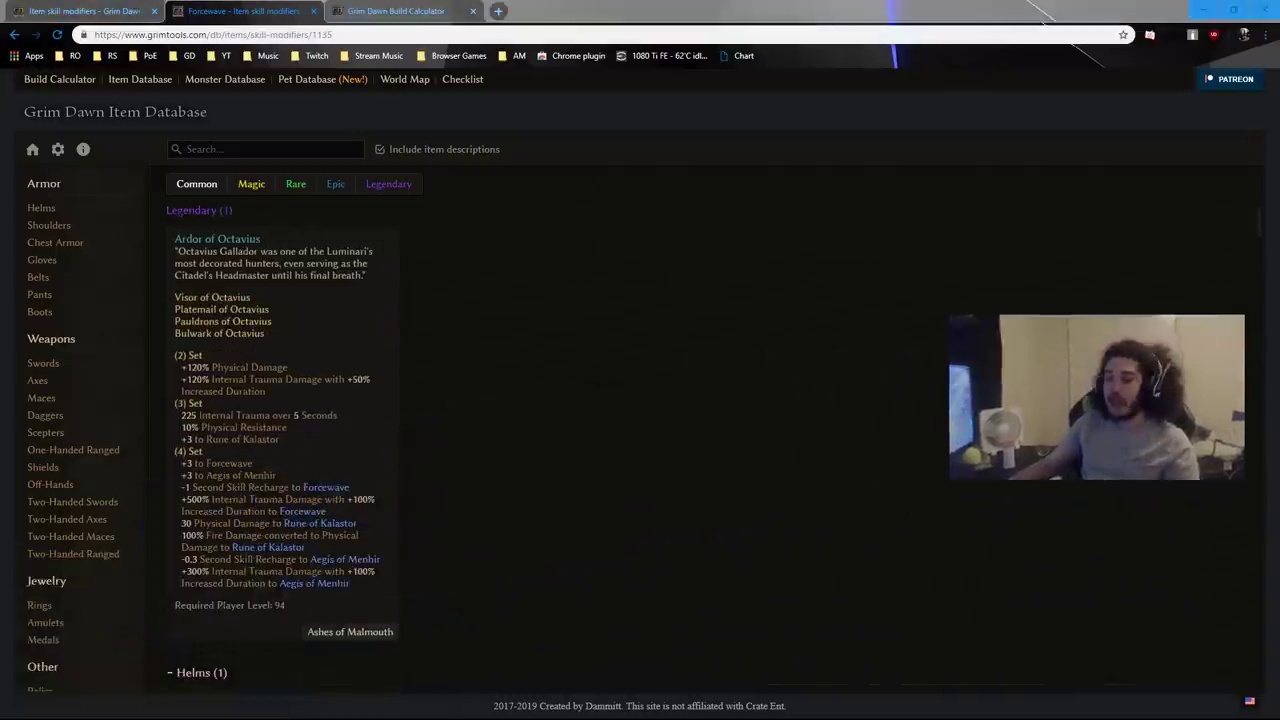
click(497, 321)
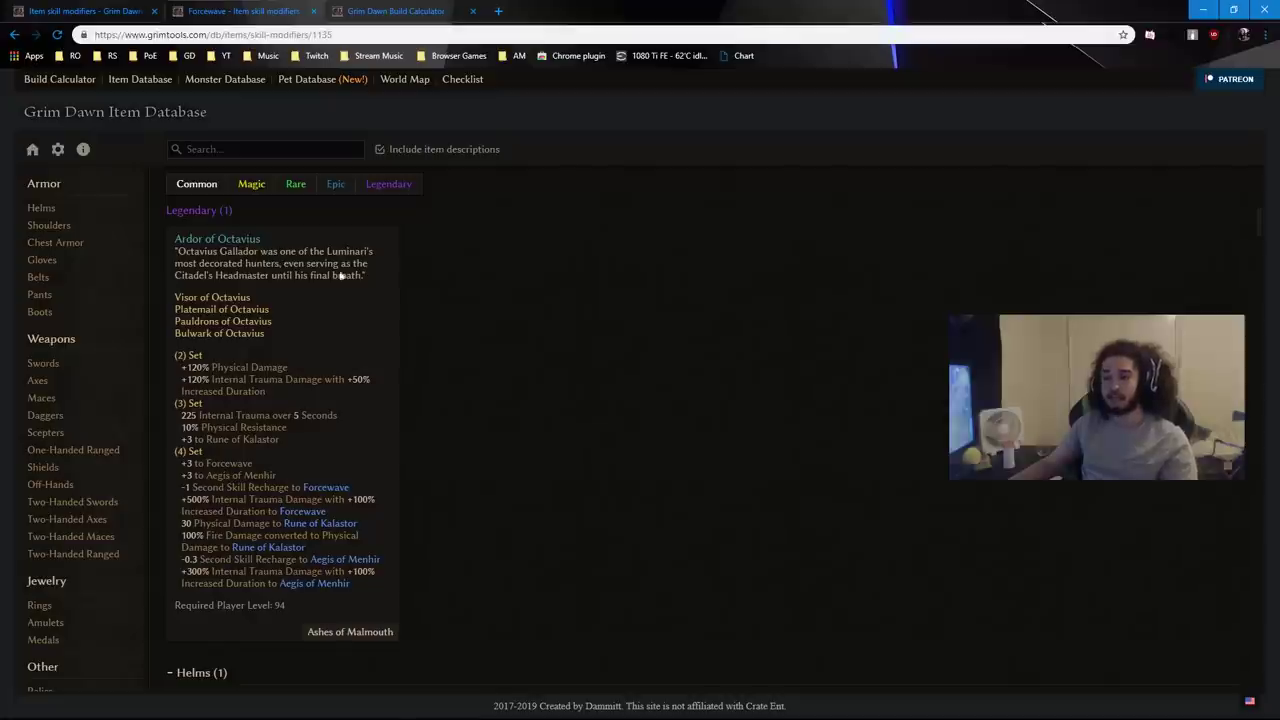
scroll(580, 316, down, 1)
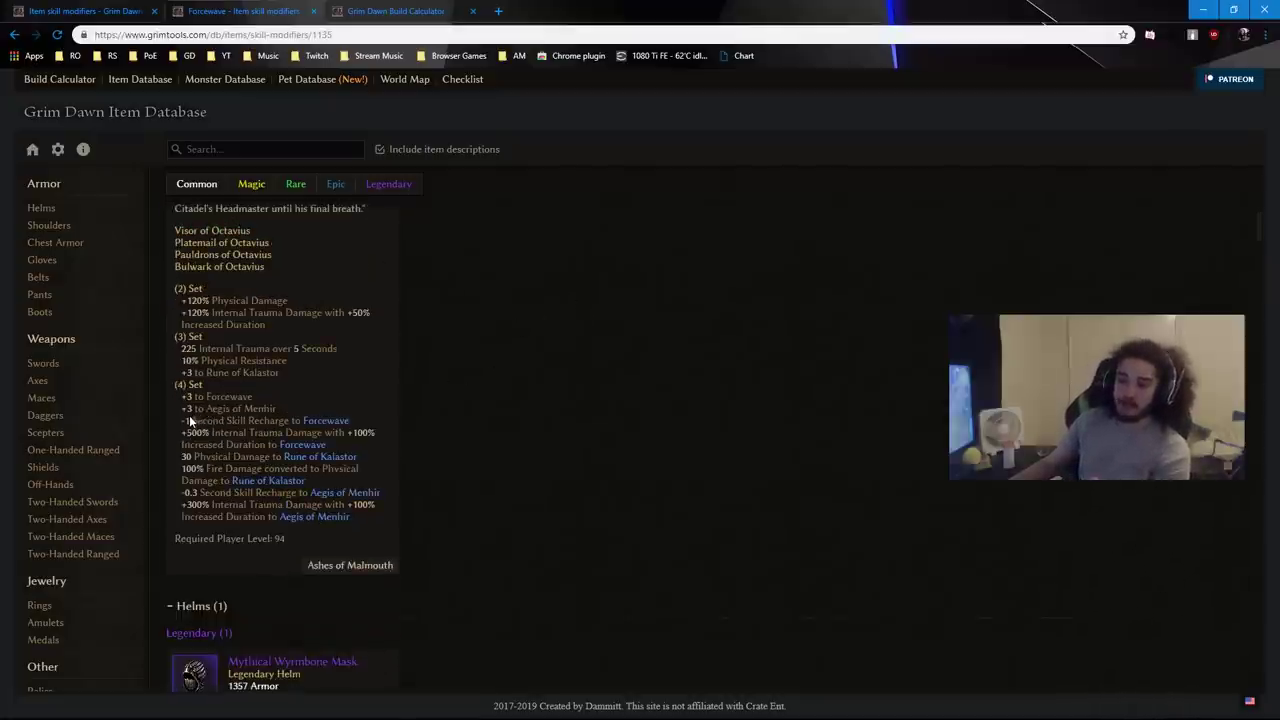
drag(189, 417, 367, 425)
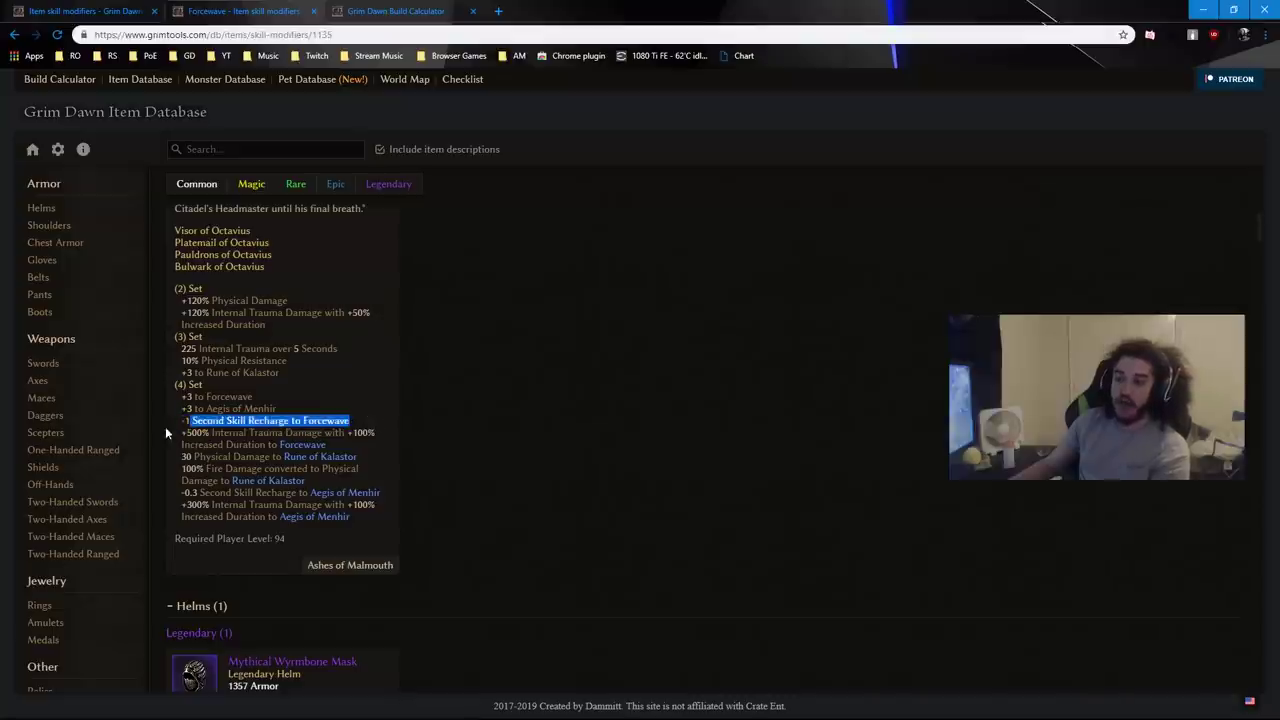
drag(166, 428, 405, 447)
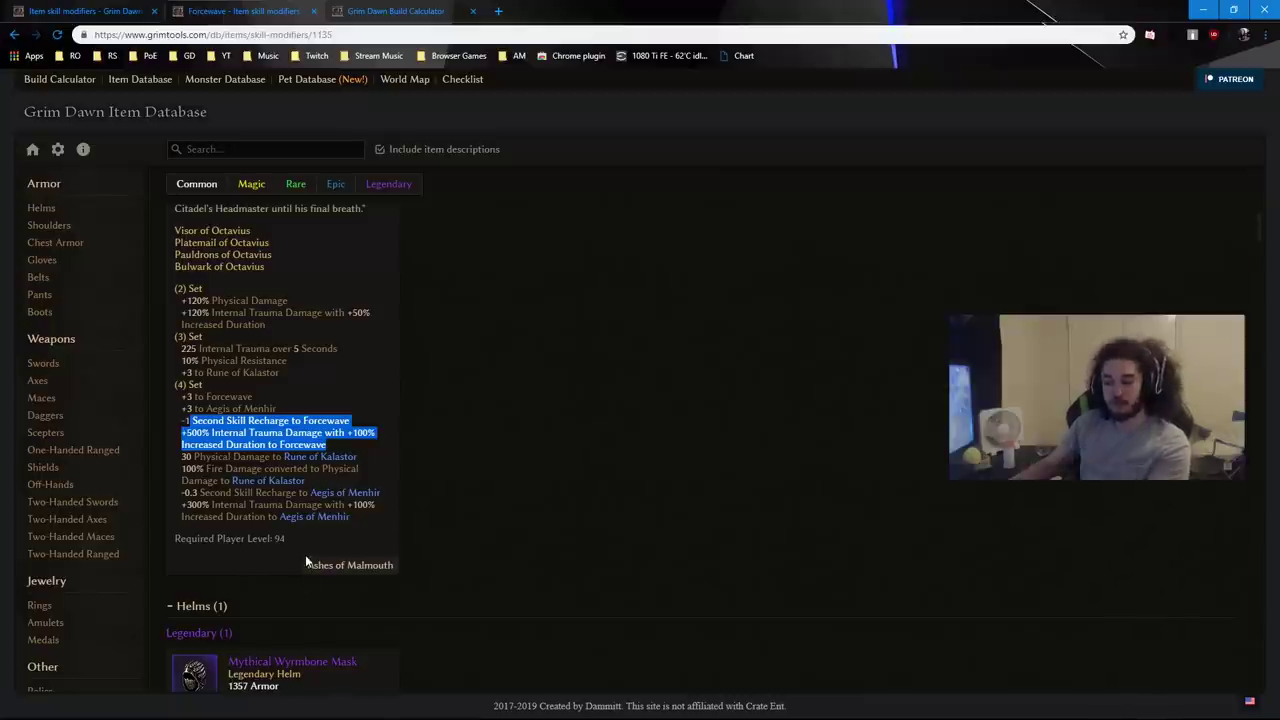
Examine the Mythical Wyrmbone Mask and highlight its conversion of Forcewave's Physical Damage to Lightning Damage.
scroll(318, 470, down, 1)
scroll(317, 467, down, 1)
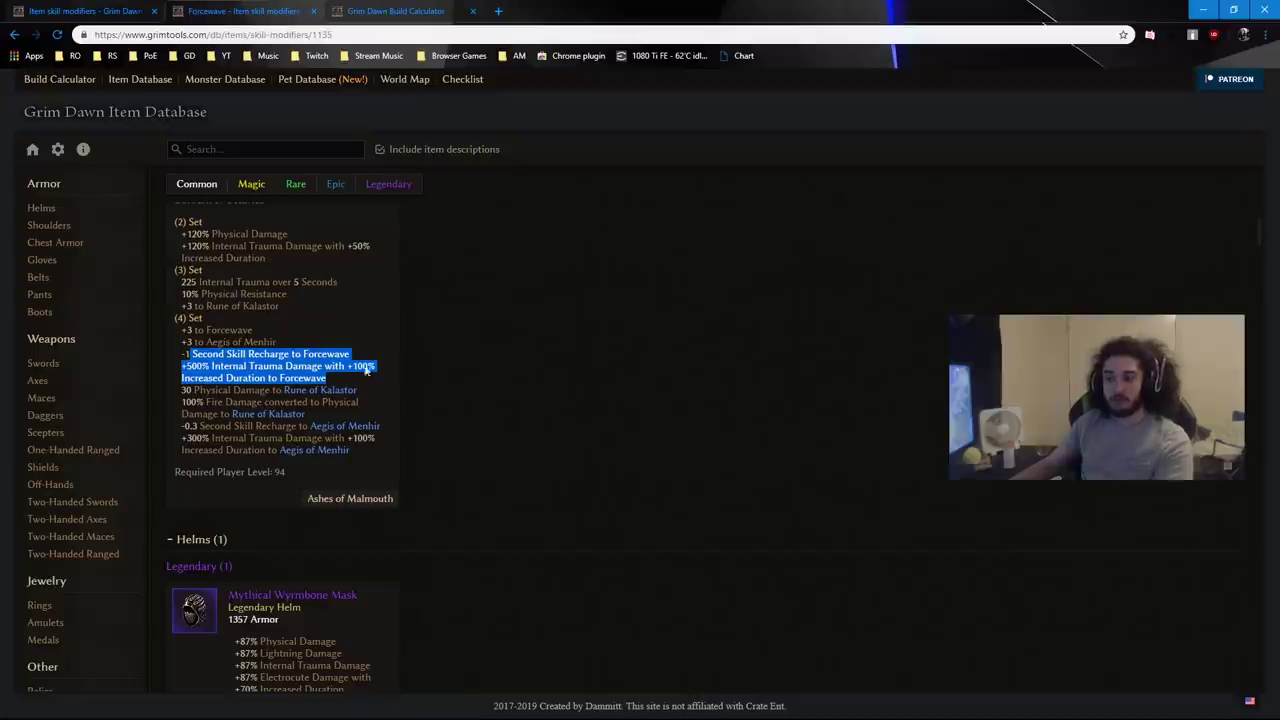
scroll(490, 385, down, 4)
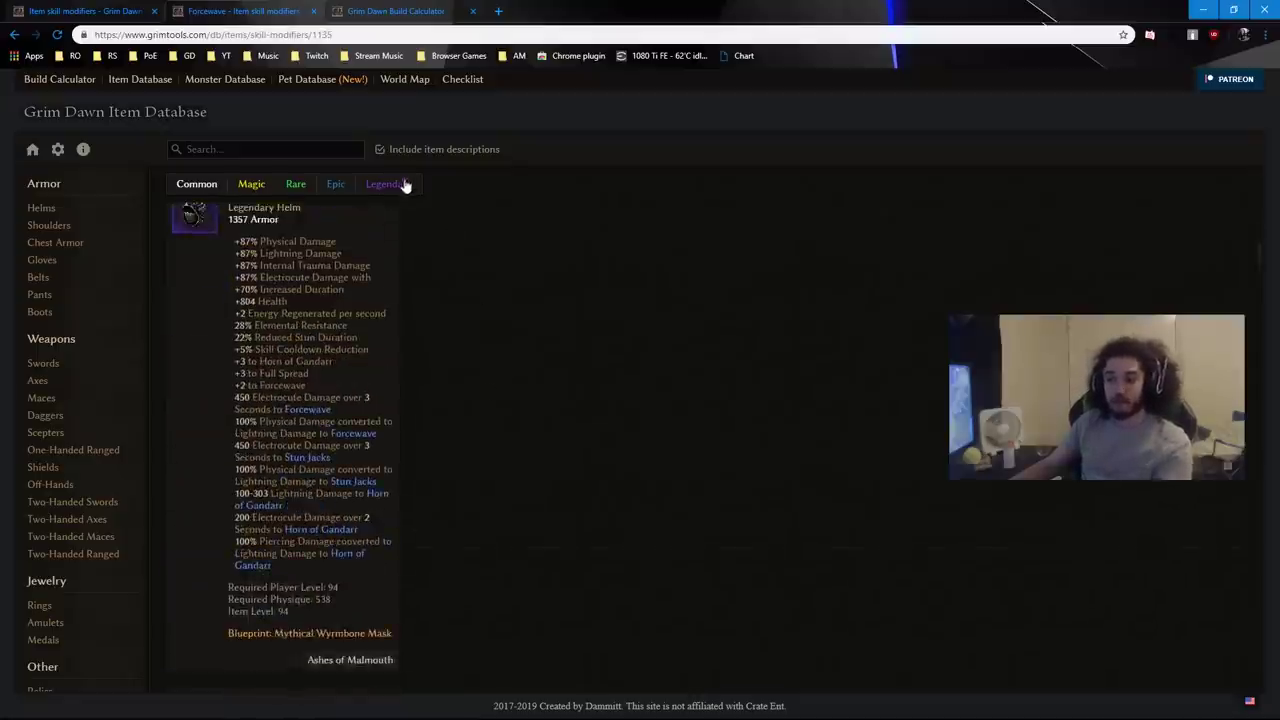
drag(228, 414, 380, 433)
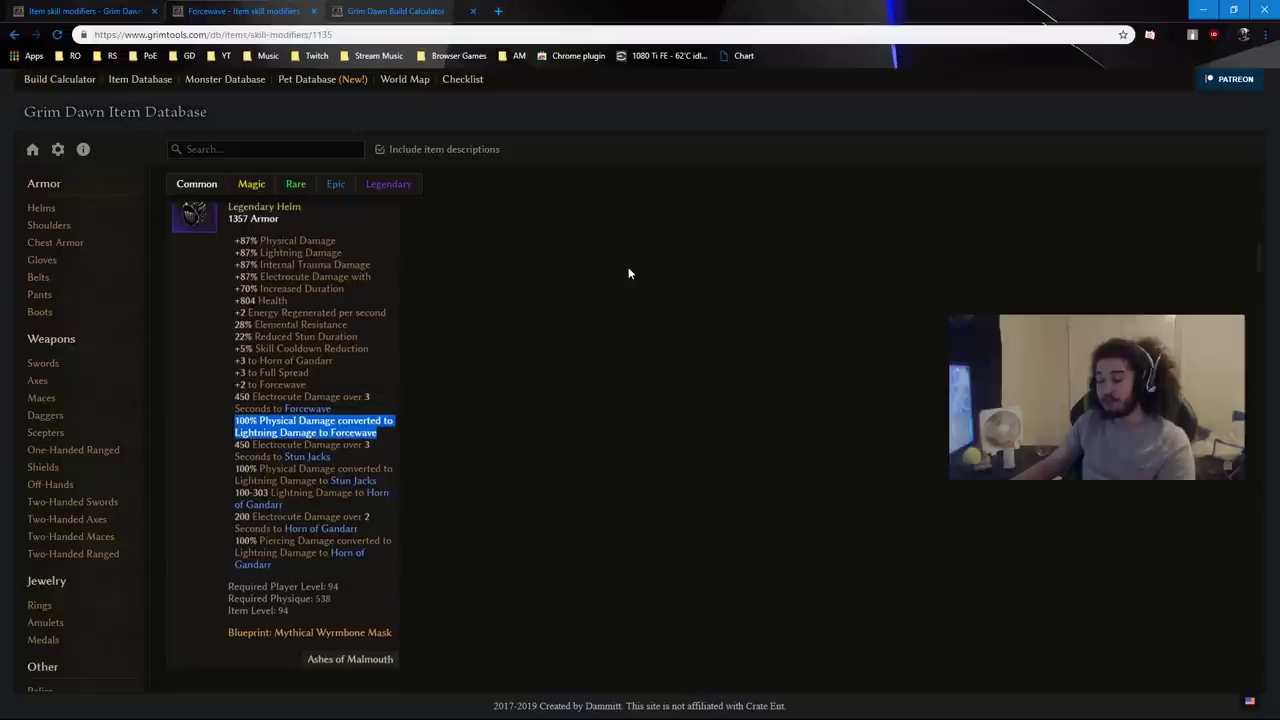
scroll(345, 548, down, 2)
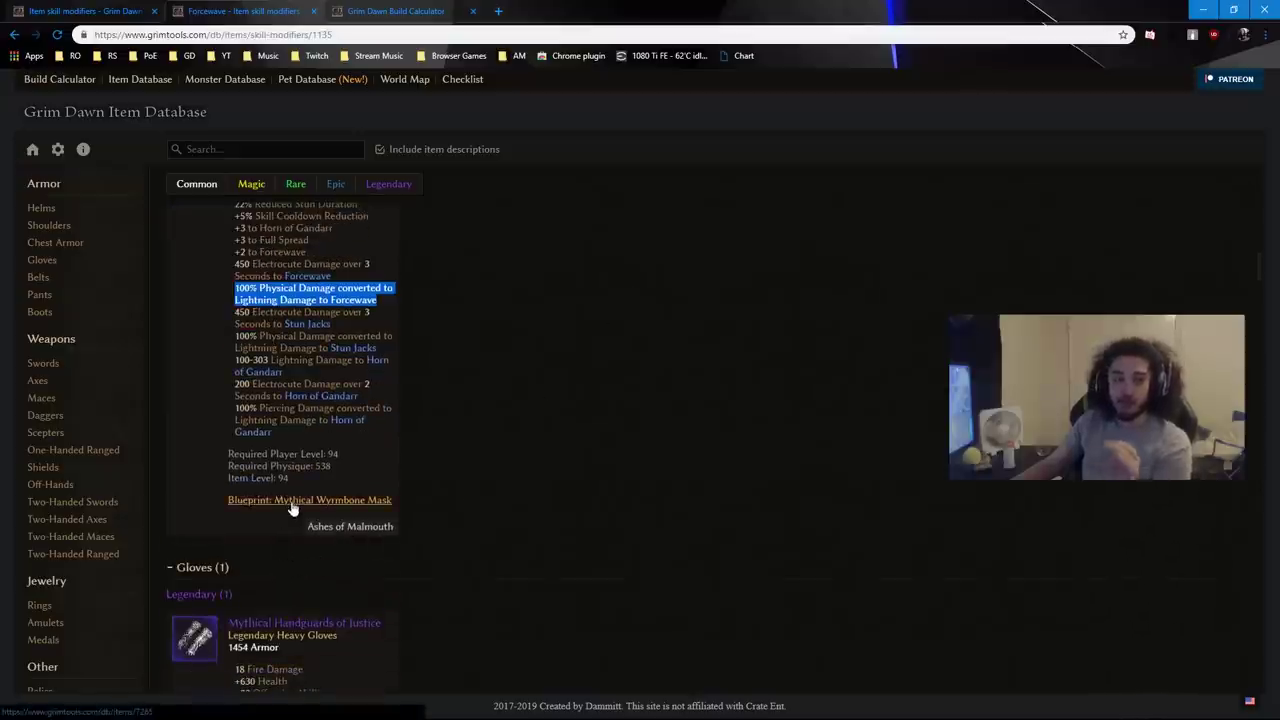
scroll(491, 369, up, 2)
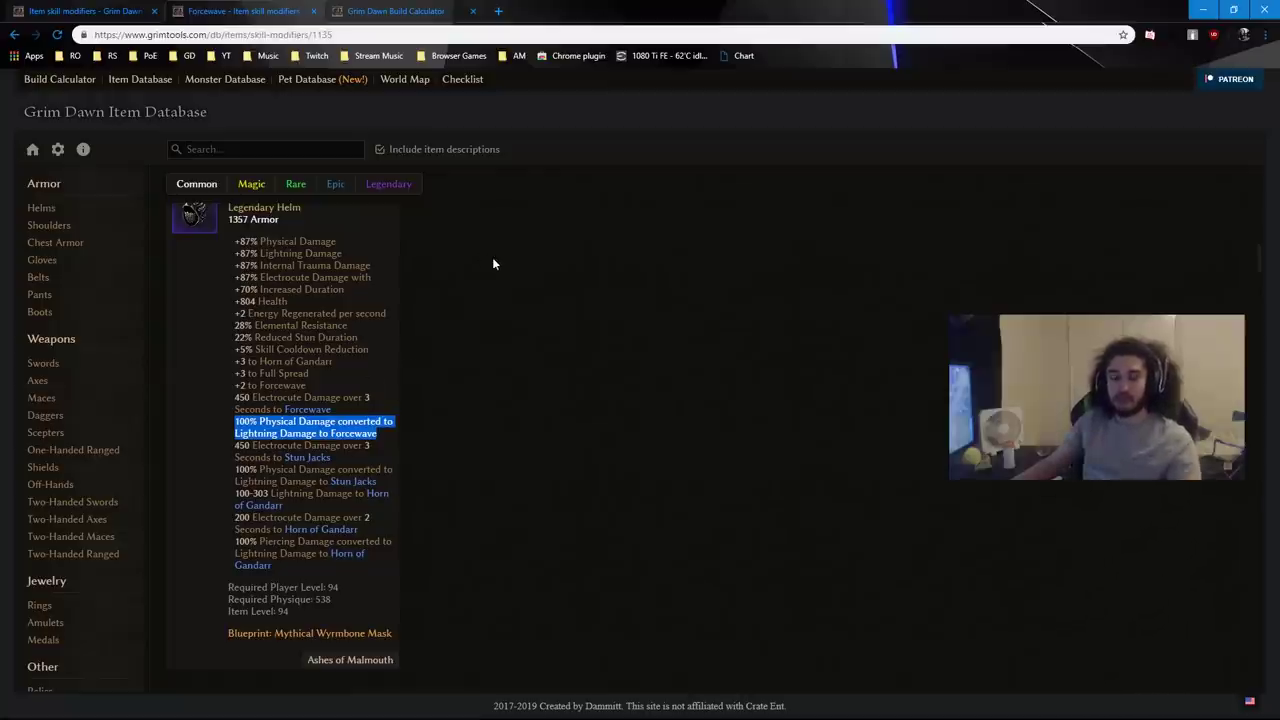
scroll(492, 270, down, 1)
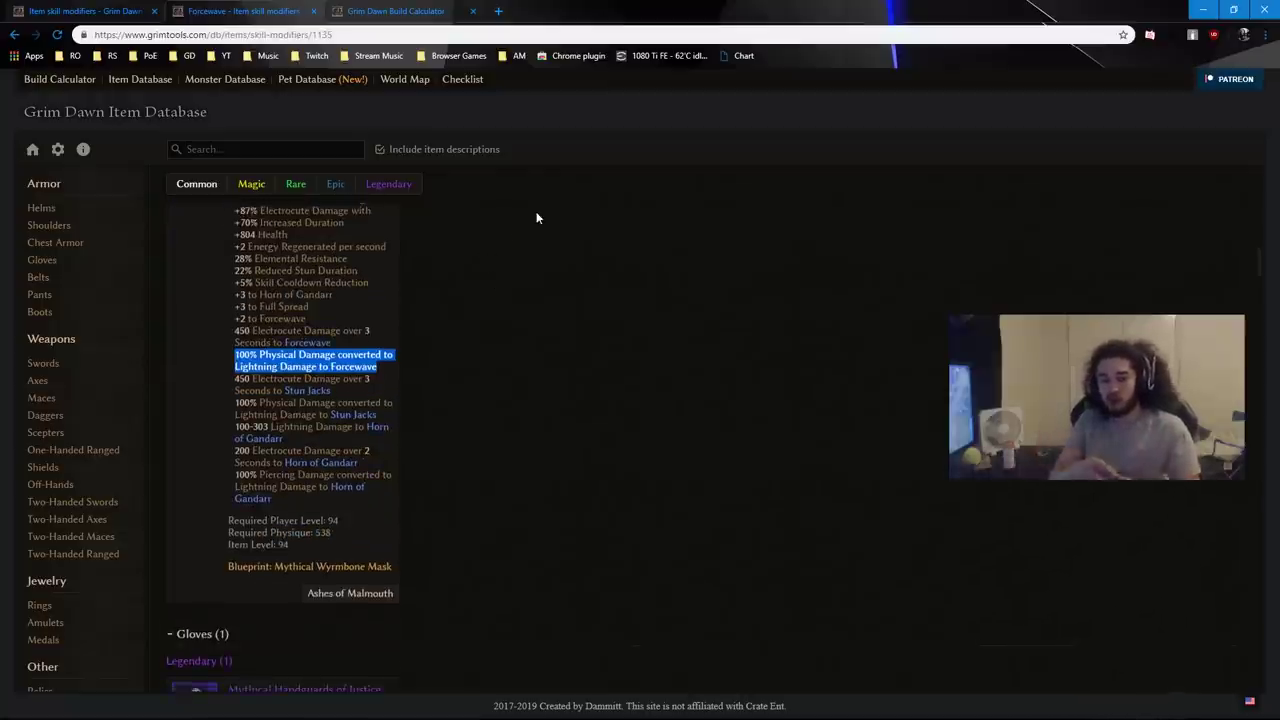
Examine the Forcewave modifiers on the Mythical Handguards of Justice and continue to the higher-level Mutant Bludgeon maces.
scroll(556, 241, down, 2)
scroll(556, 241, down, 4)
scroll(552, 365, down, 1)
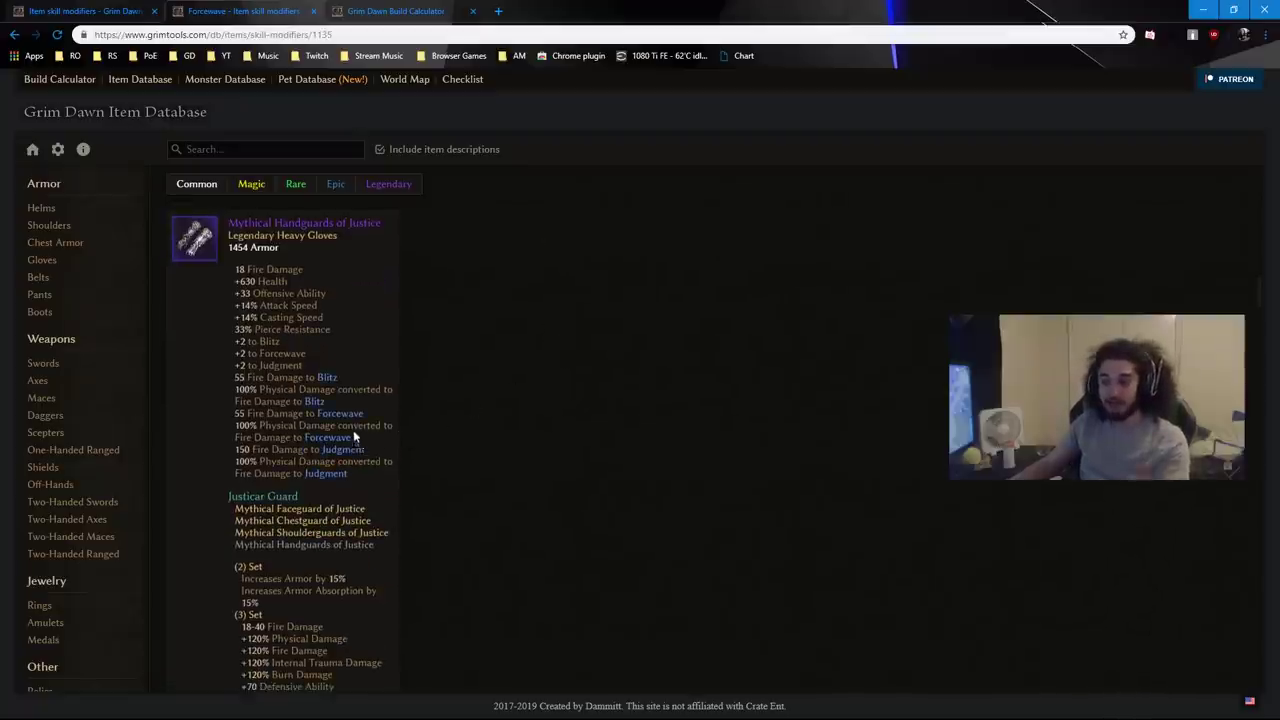
scroll(497, 440, down, 9)
scroll(500, 428, down, 15)
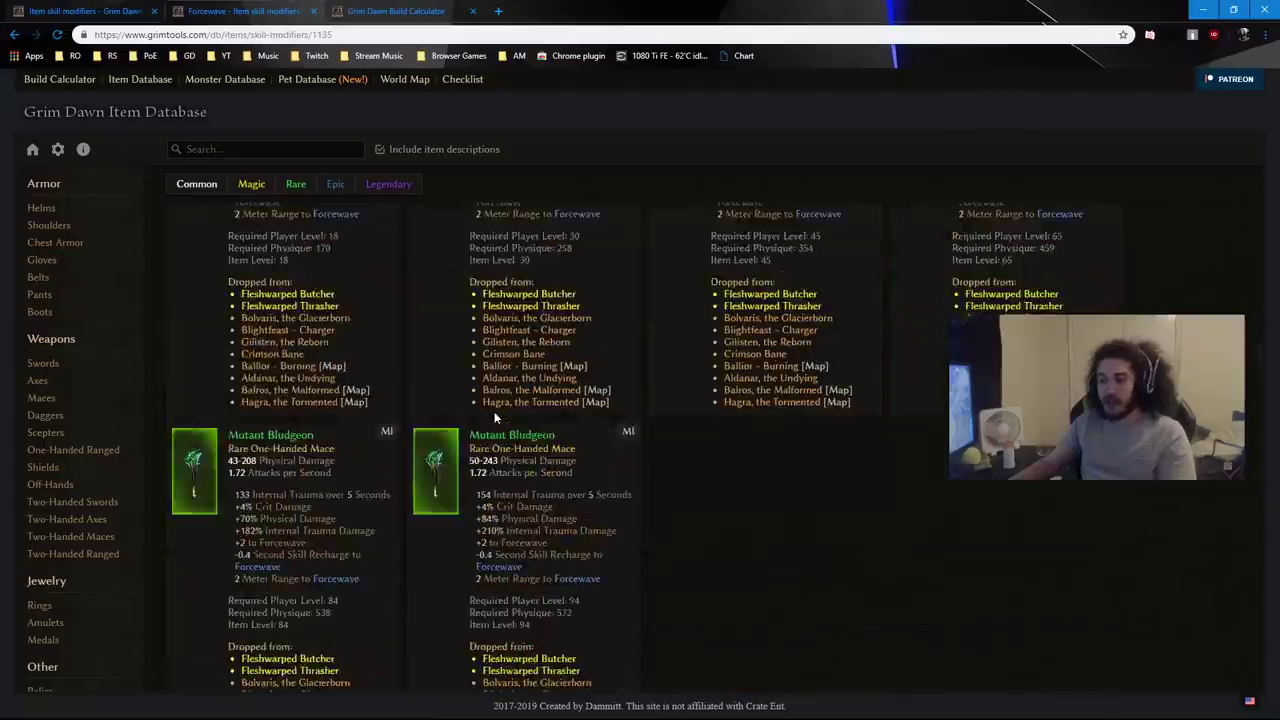
Review the remaining maces and the legendary one-handed mace that modify Forcewave, and switch to the Build Calculator.
scroll(306, 420, down, 3)
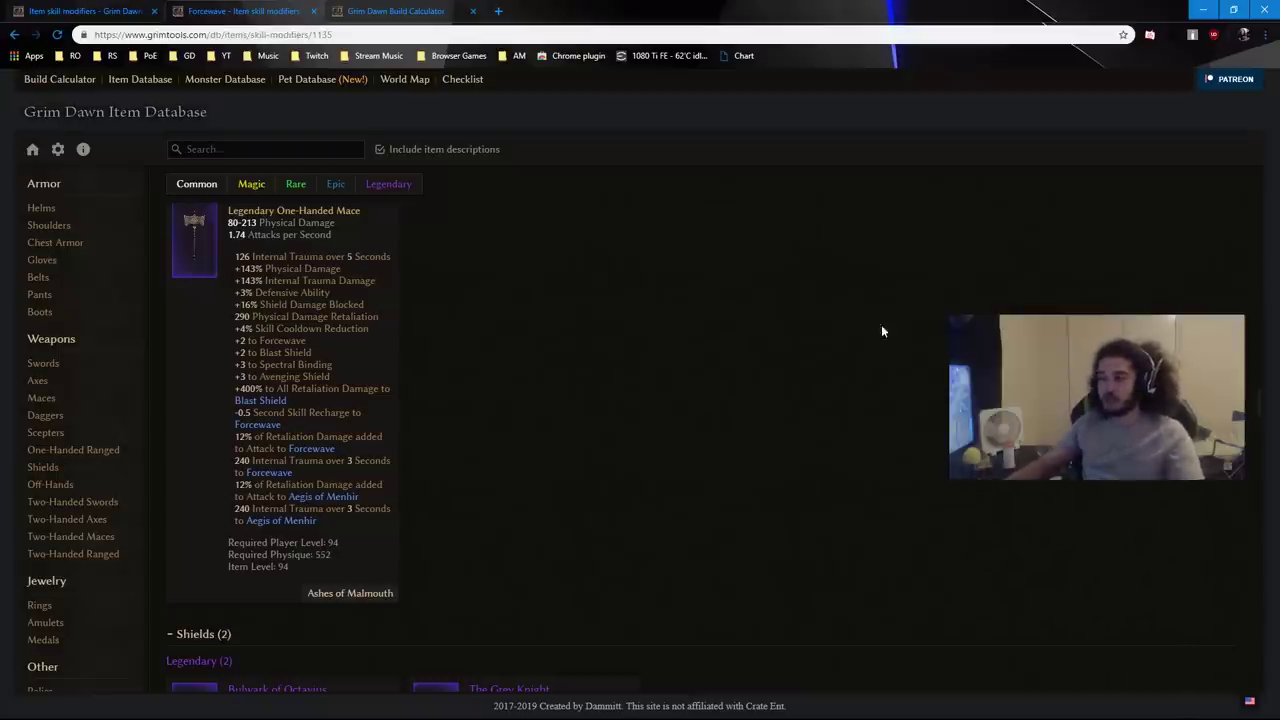
scroll(678, 275, up, 10)
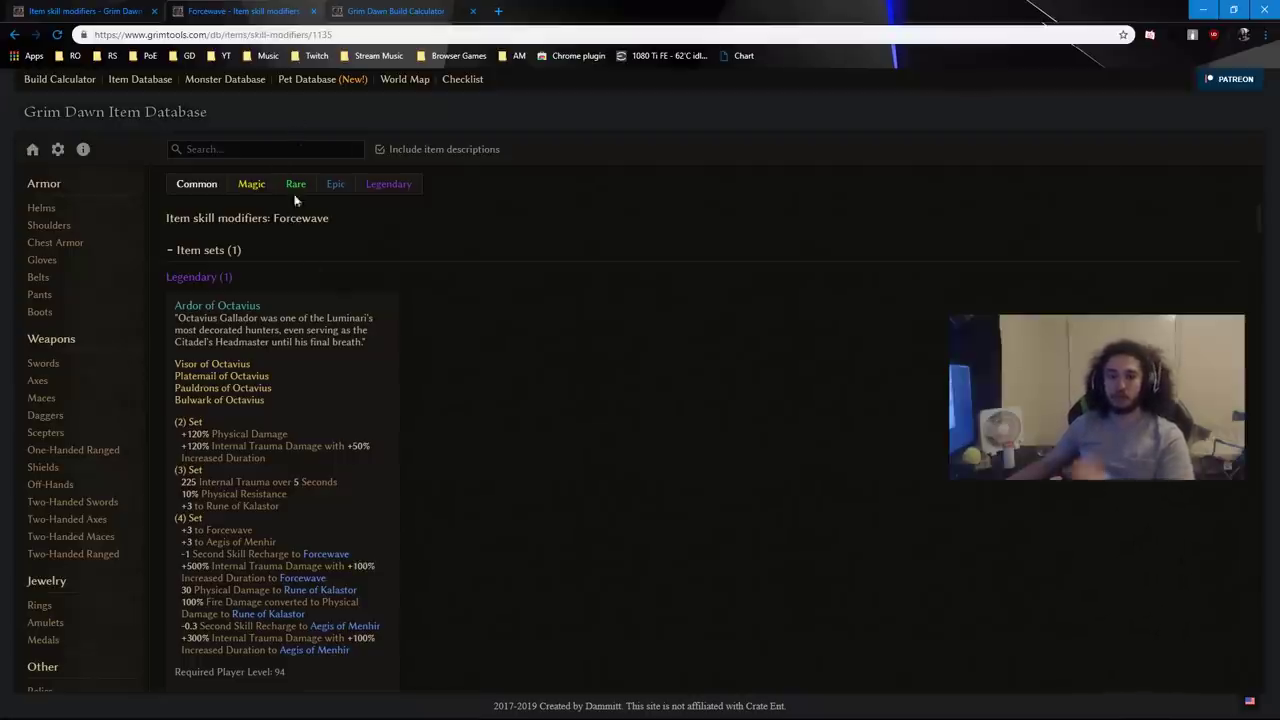
click(353, 10)
click(308, 10)
click(406, 11)
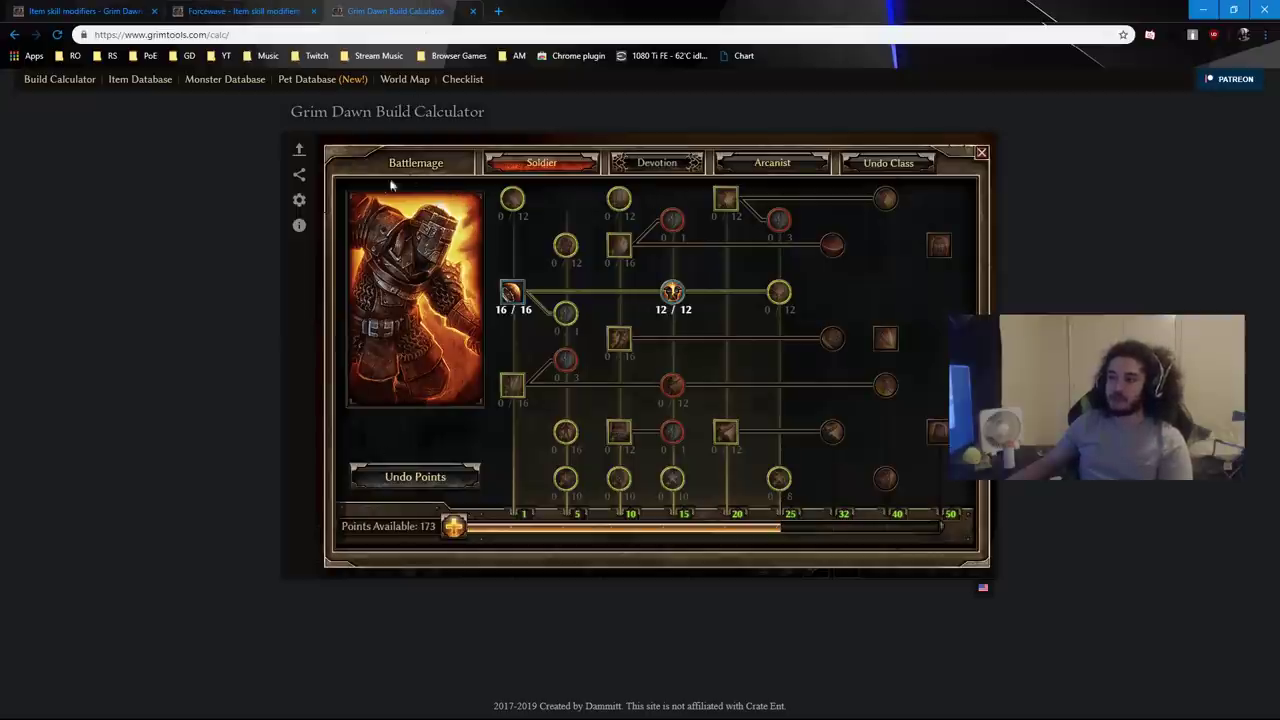
Check the Arcanist and Soldier skill trees of the Battlemage and close the mastery window.
click(772, 164)
click(578, 168)
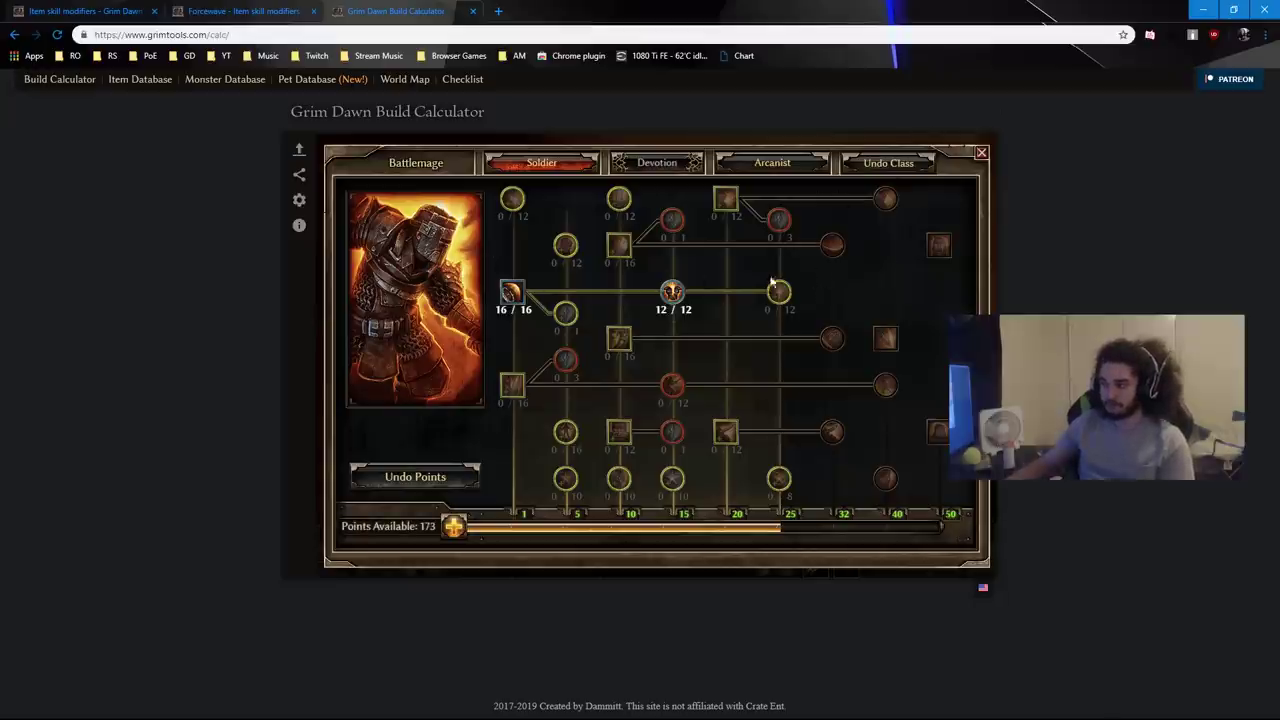
click(983, 152)
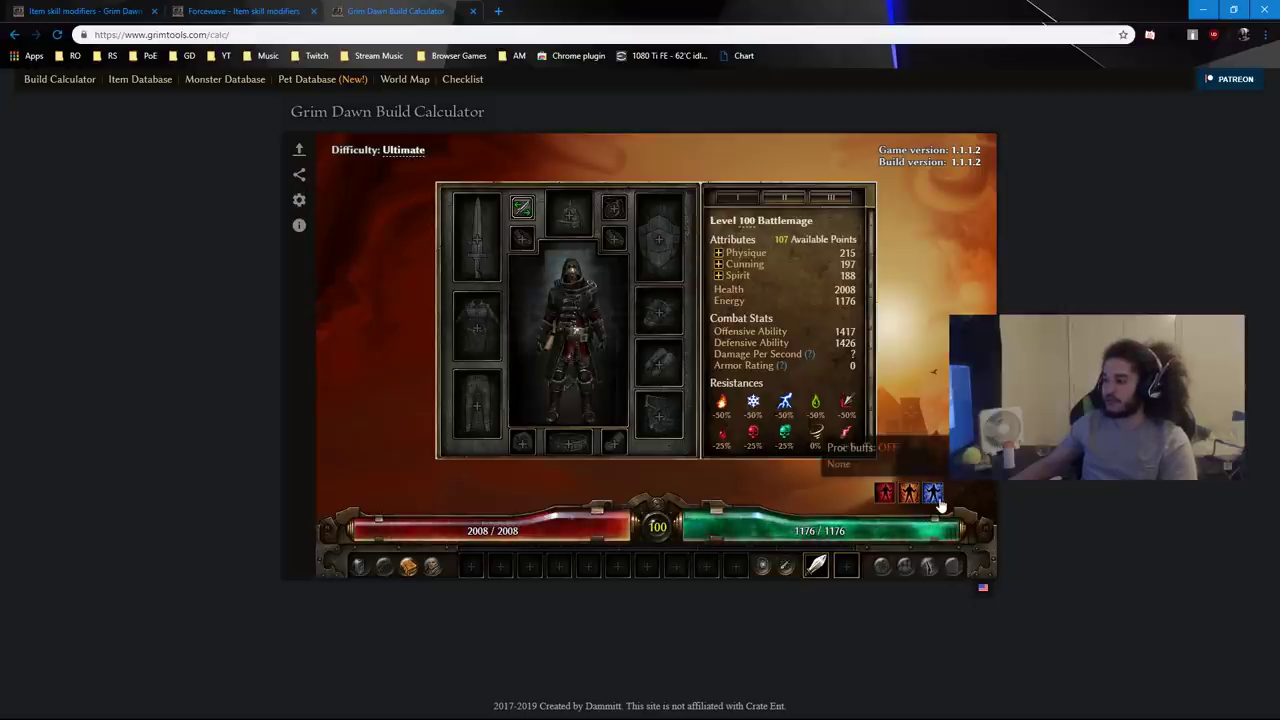
Reopen the masteries, bring up the Devotion map, and survey its constellations.
click(406, 568)
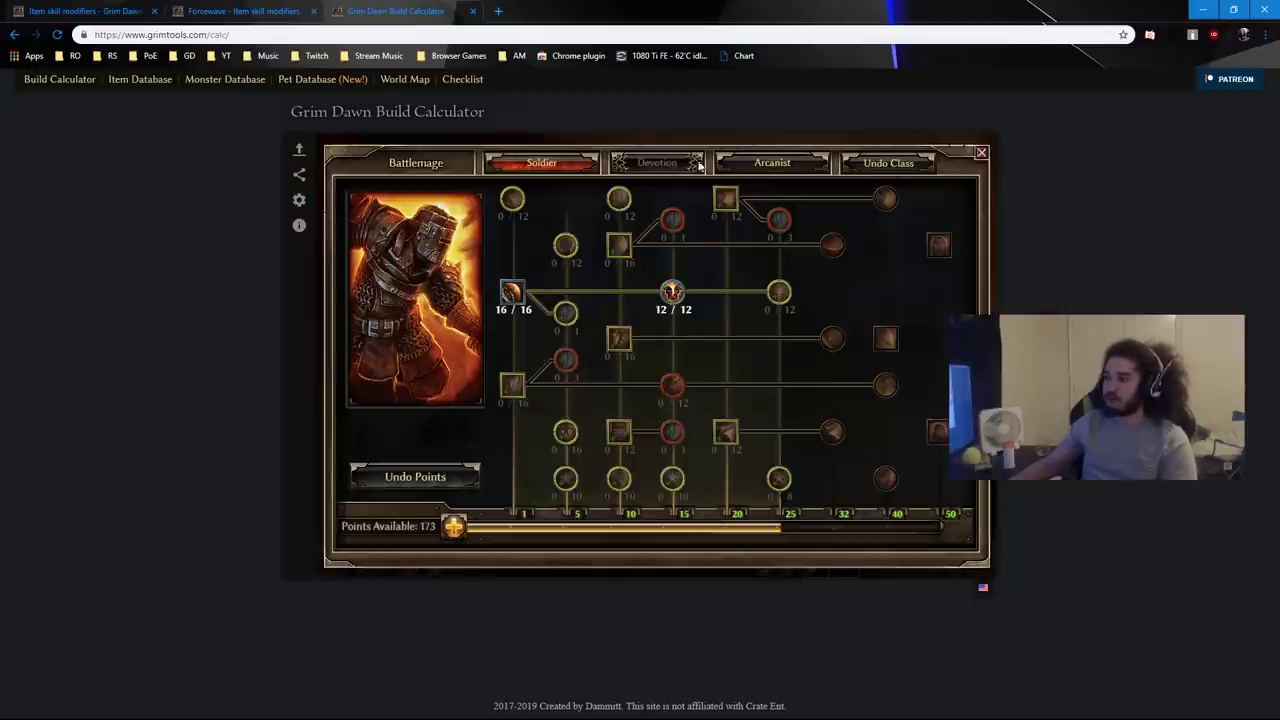
click(656, 162)
scroll(765, 392, down, 4)
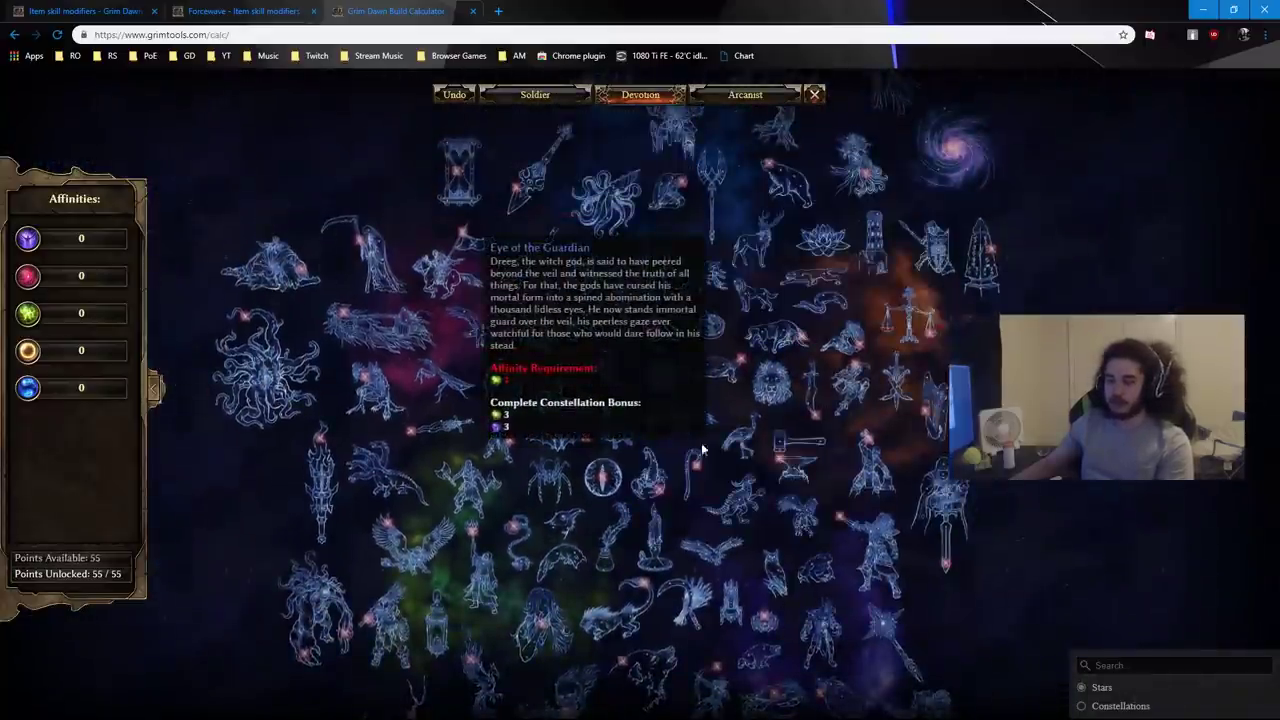
drag(915, 485, 820, 390)
scroll(870, 240, up, 3)
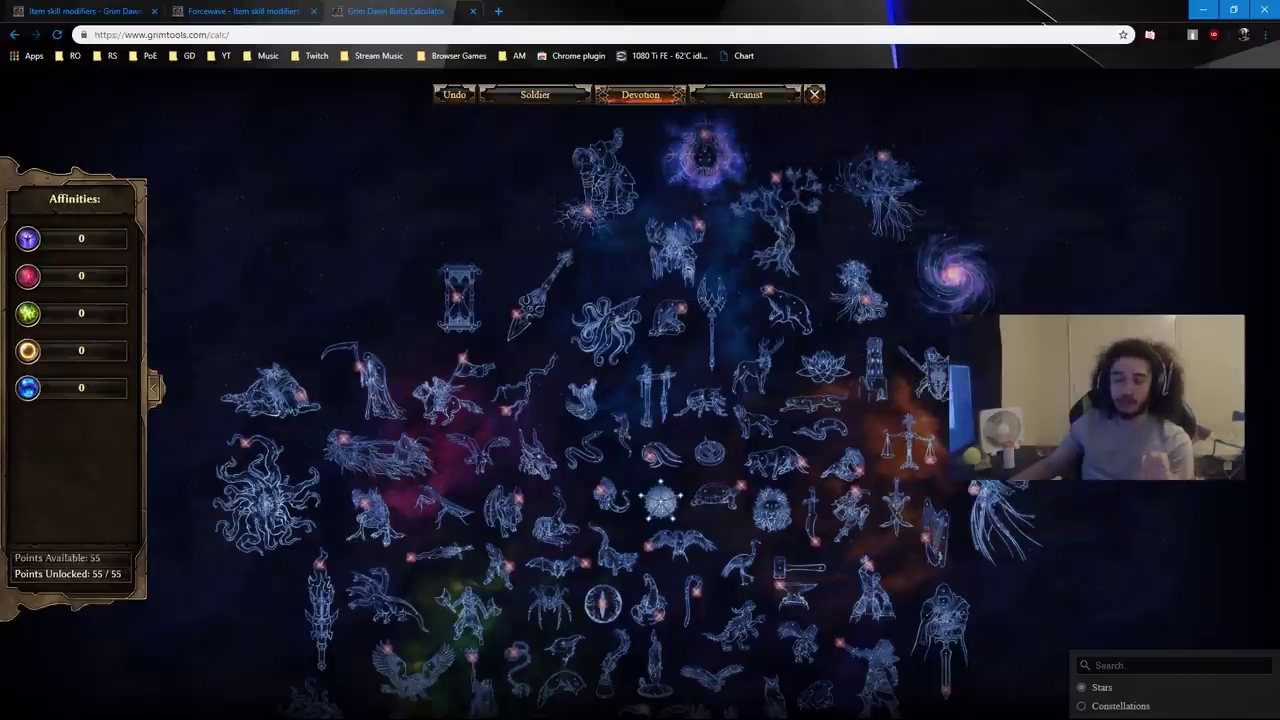
scroll(868, 272, down, 2)
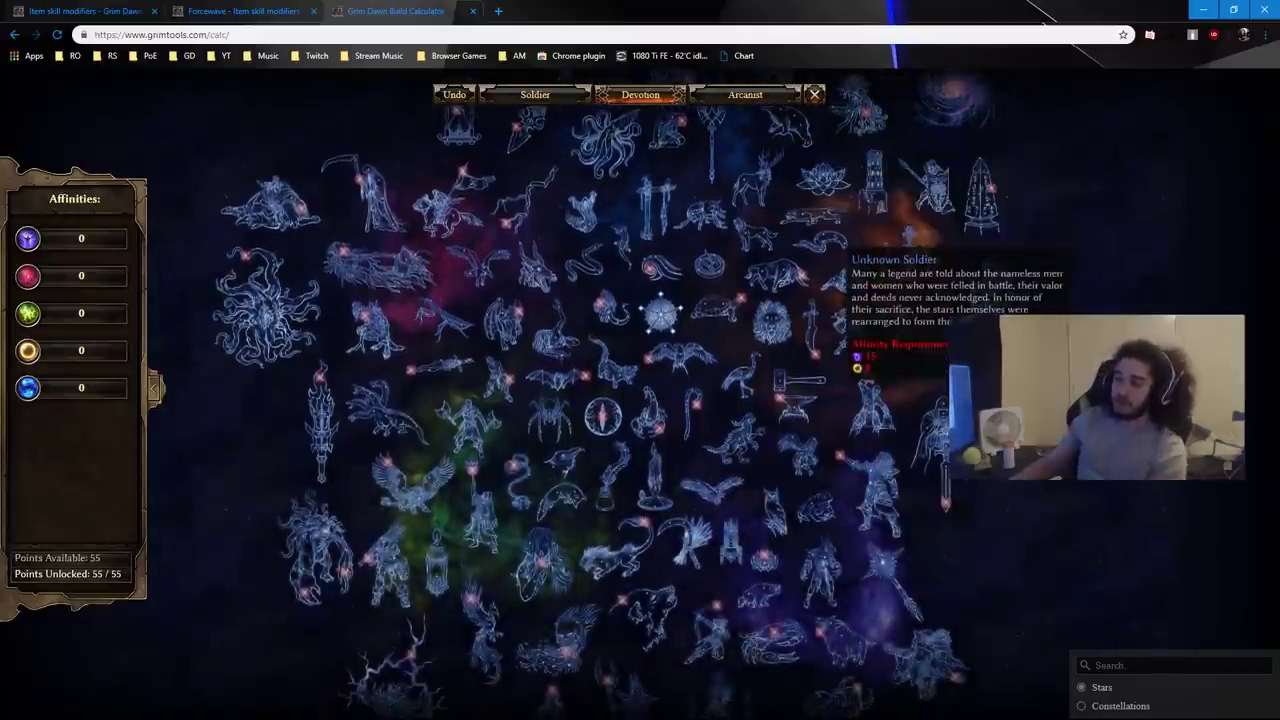
scroll(1108, 231, down, 1)
scroll(1108, 231, up, 1)
scroll(870, 260, up, 3)
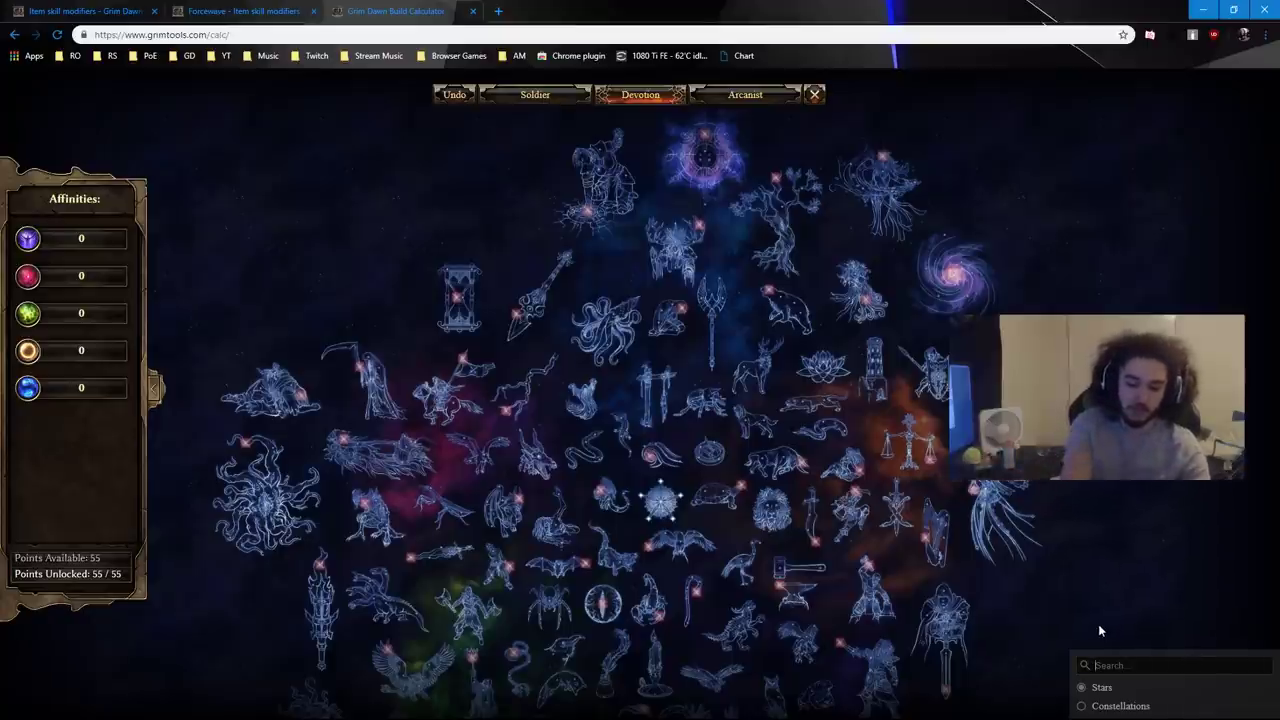
Search the devotion stars for "physical" and survey the matching constellations across the map.
text(physical)
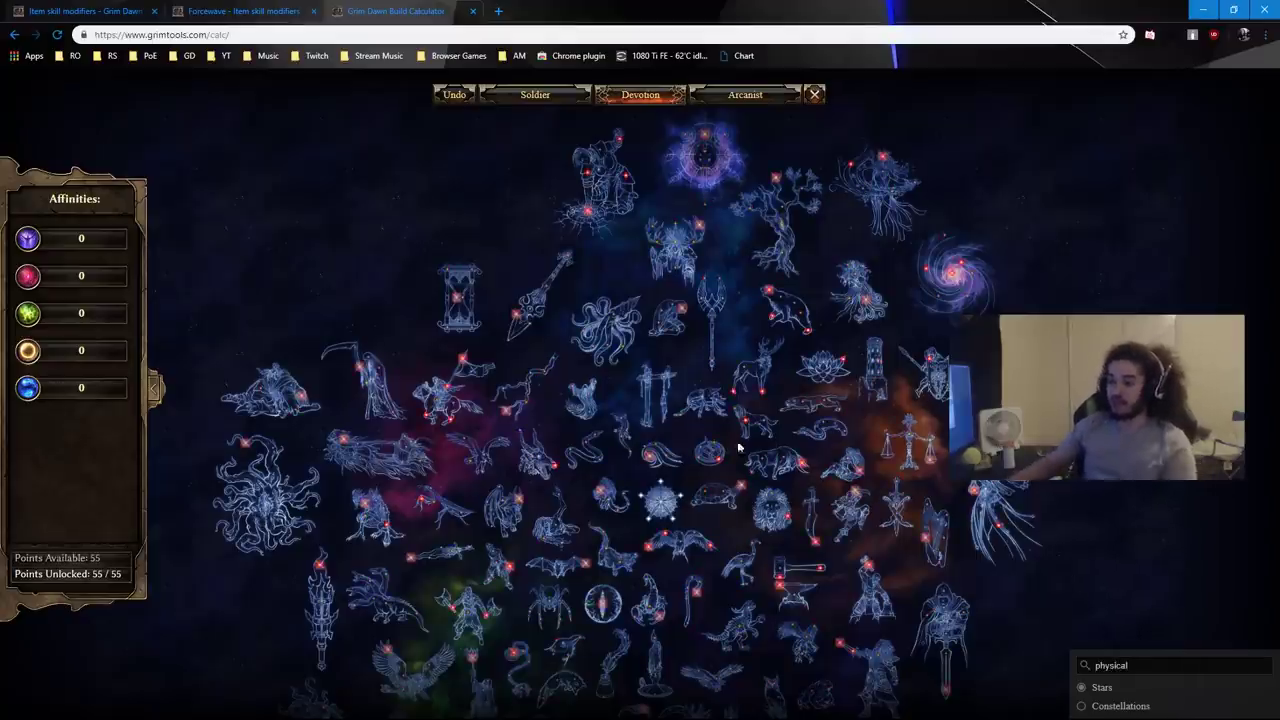
scroll(578, 252, up, 2)
drag(745, 530, 600, 225)
drag(1064, 494, 1037, 217)
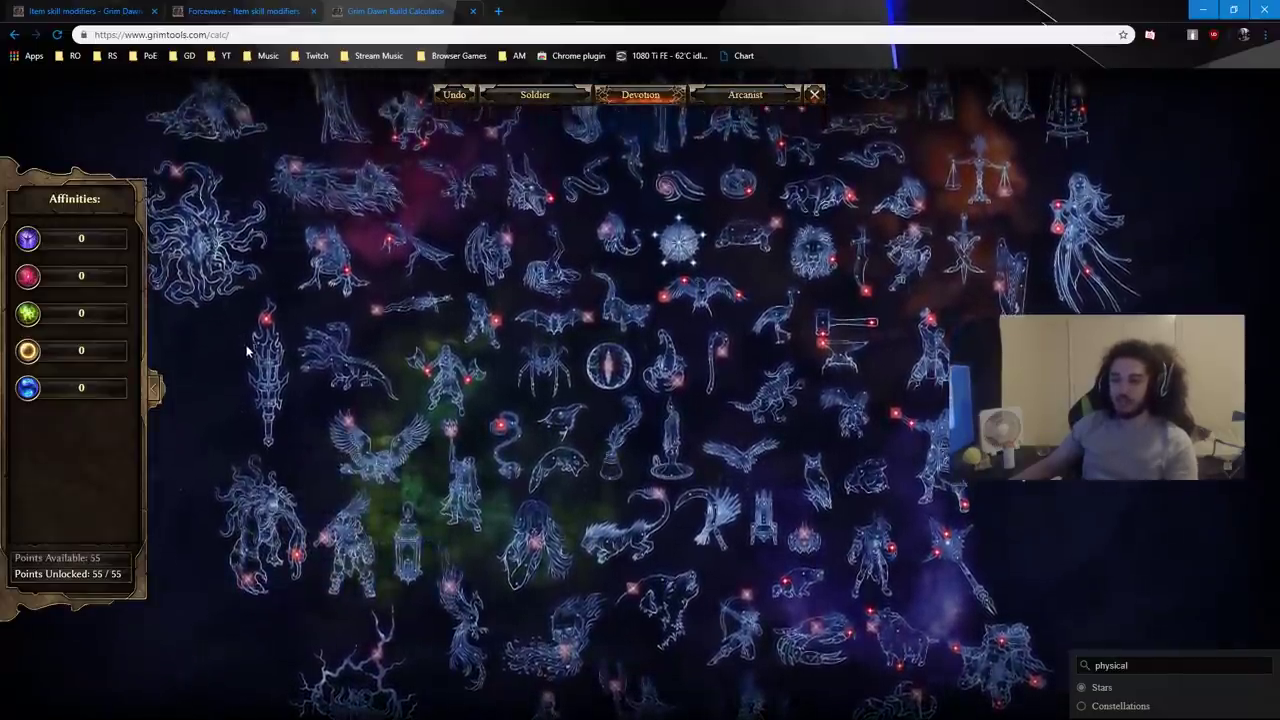
drag(247, 351, 254, 615)
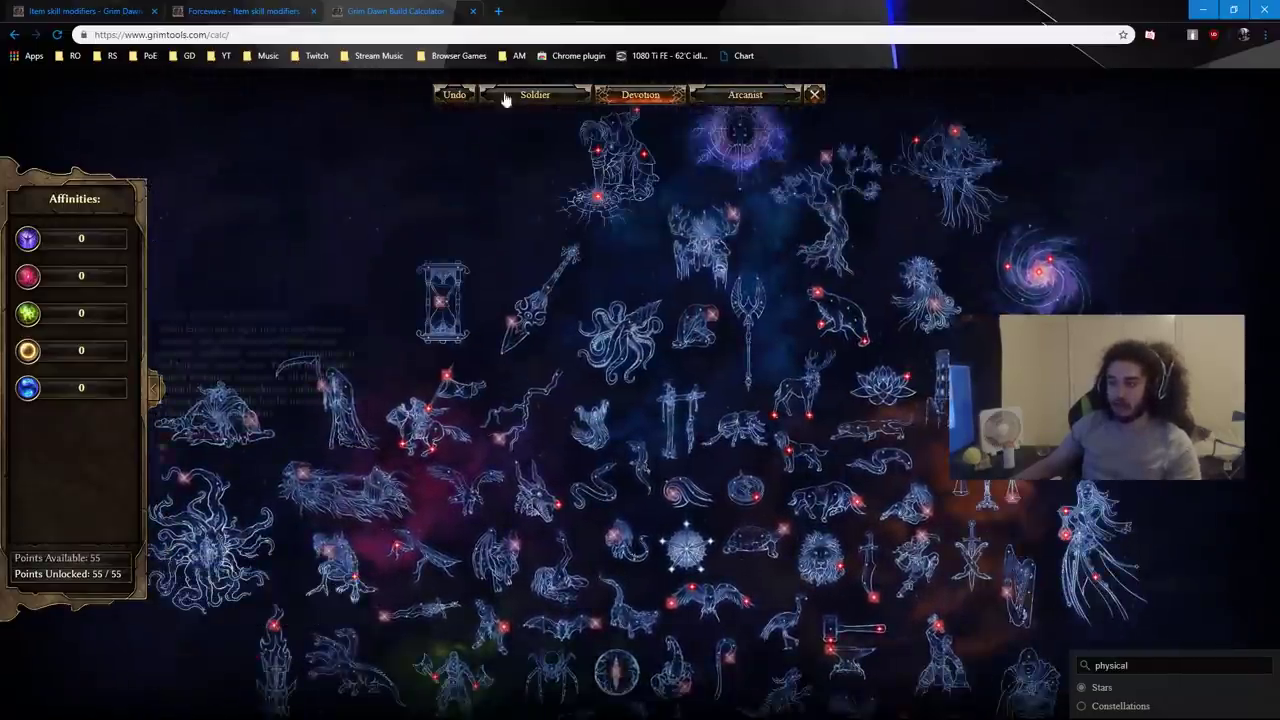
Examine the stars and affinity requirements of the Vire, the Stone Matron constellation.
scroll(633, 244, up, 2)
drag(634, 294, 637, 443)
scroll(576, 292, up, 5)
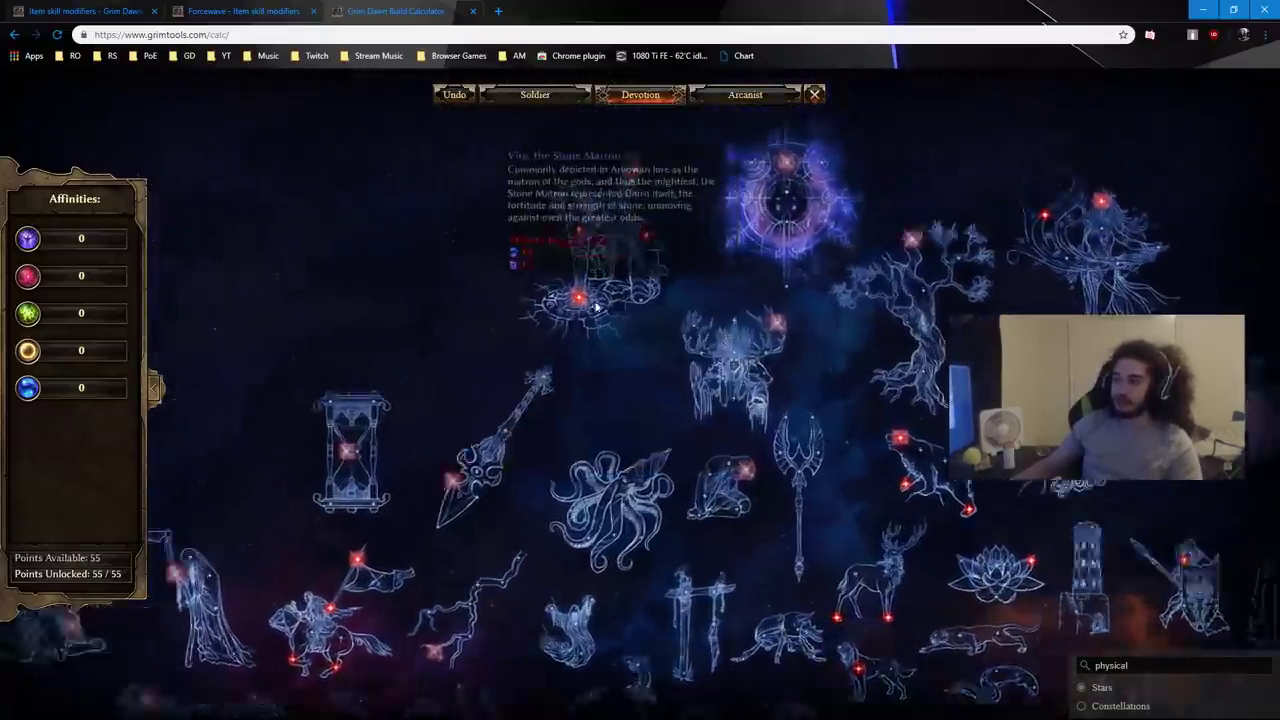
drag(408, 279, 352, 462)
scroll(351, 462, down, 5)
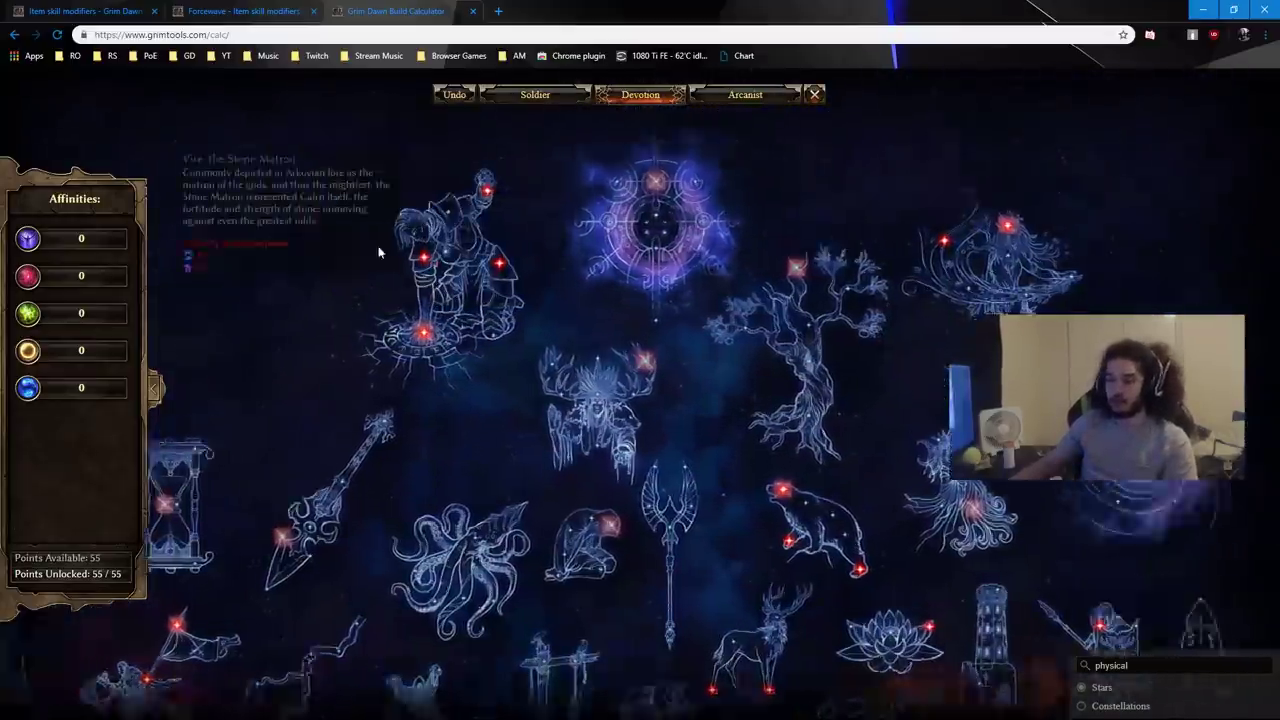
scroll(395, 280, up, 3)
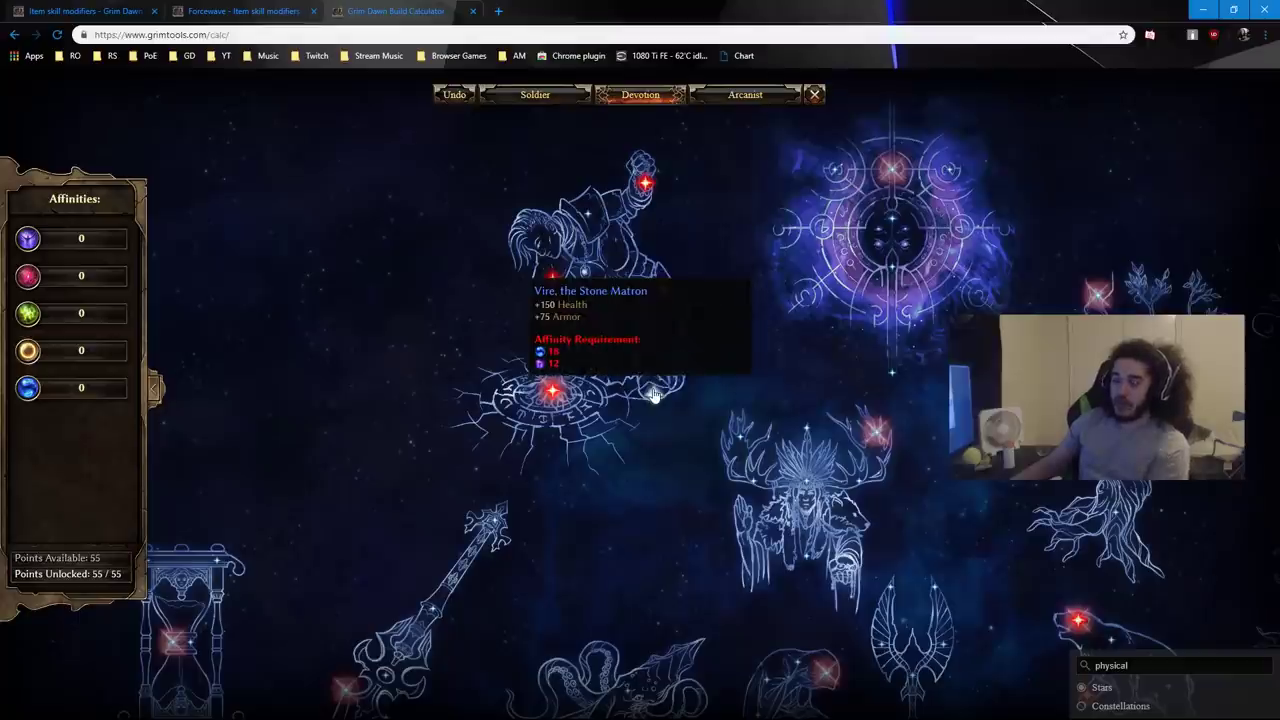
scroll(655, 390, up, 1)
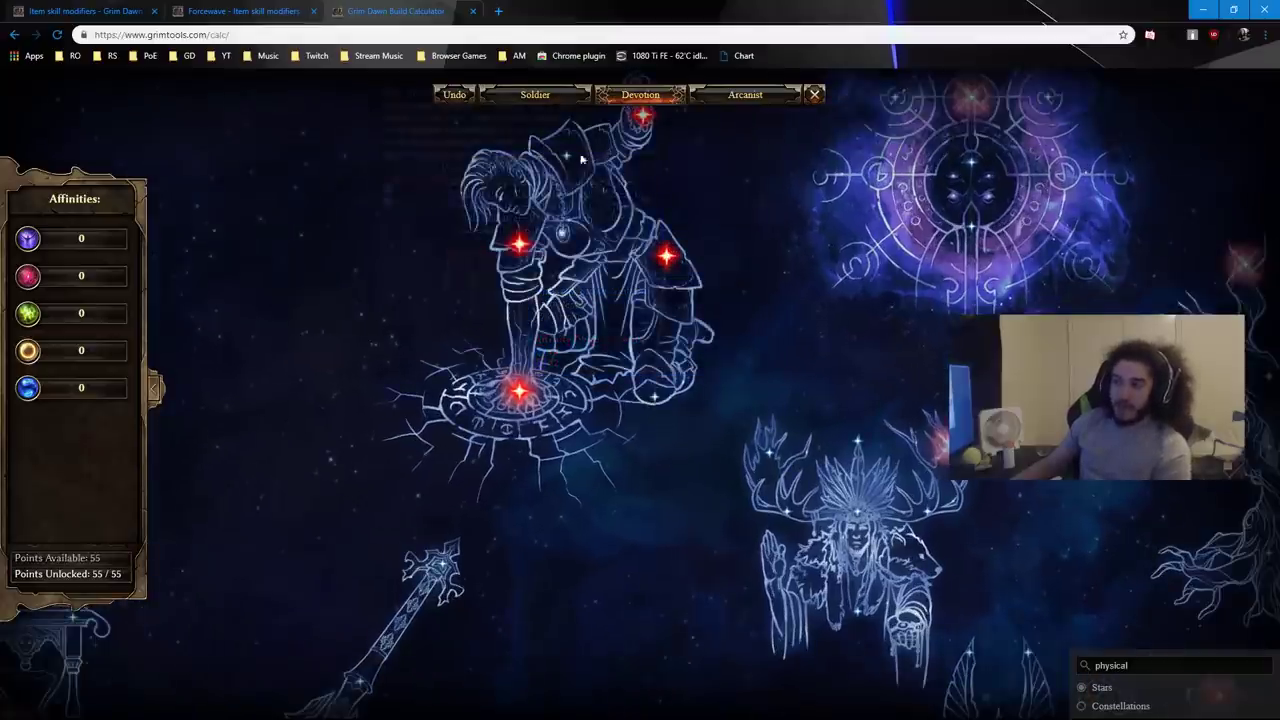
View the skills that can be bound to Vire's celestial power star and dismiss the list.
drag(791, 337, 621, 463)
drag(348, 533, 533, 428)
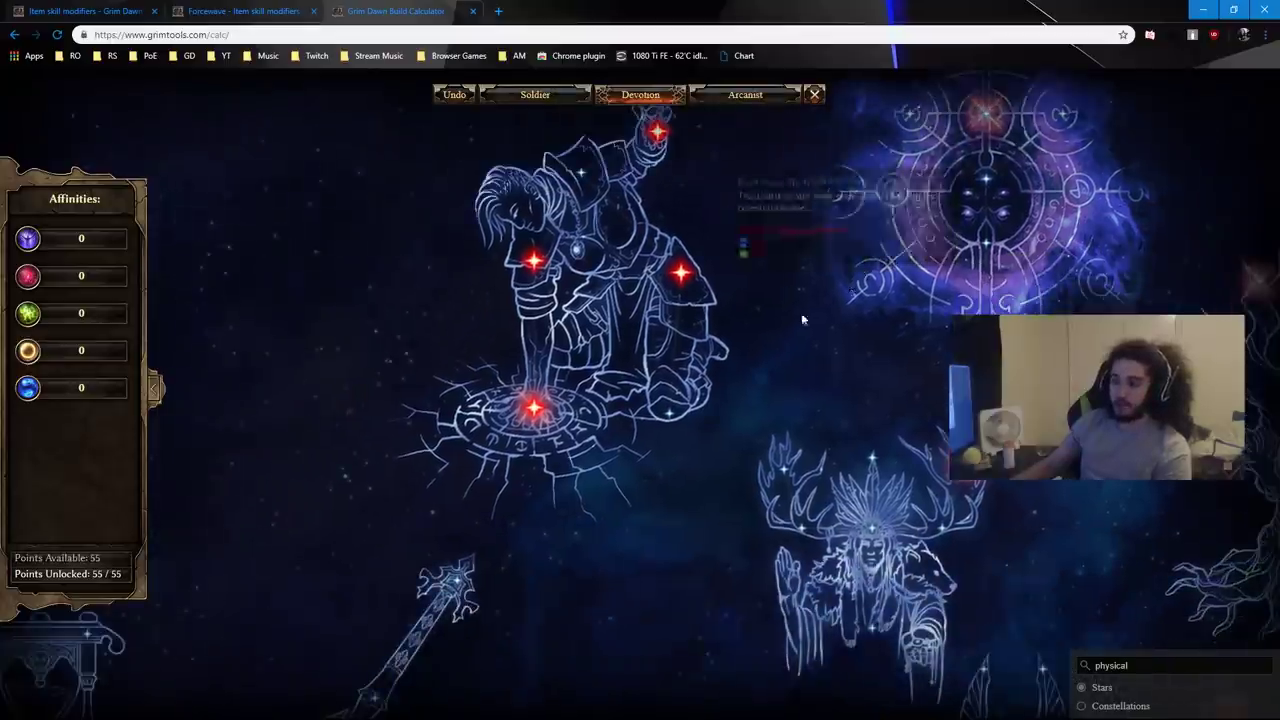
click(533, 428)
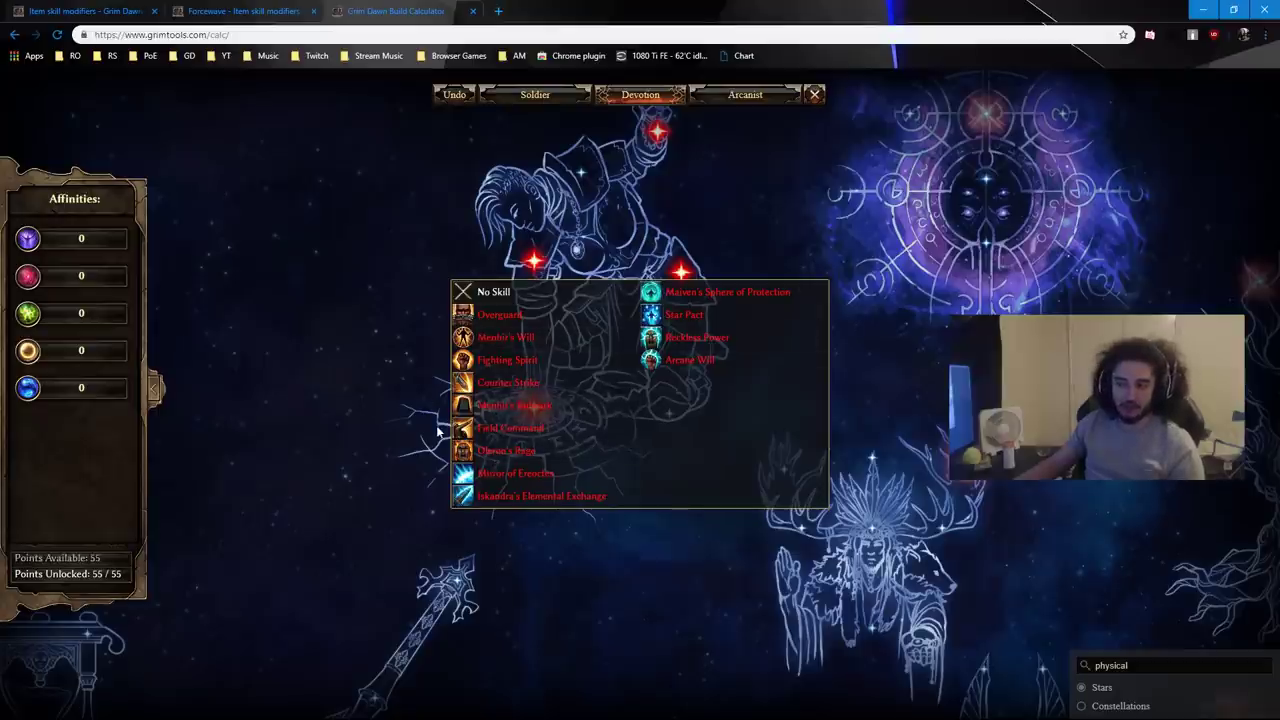
click(654, 686)
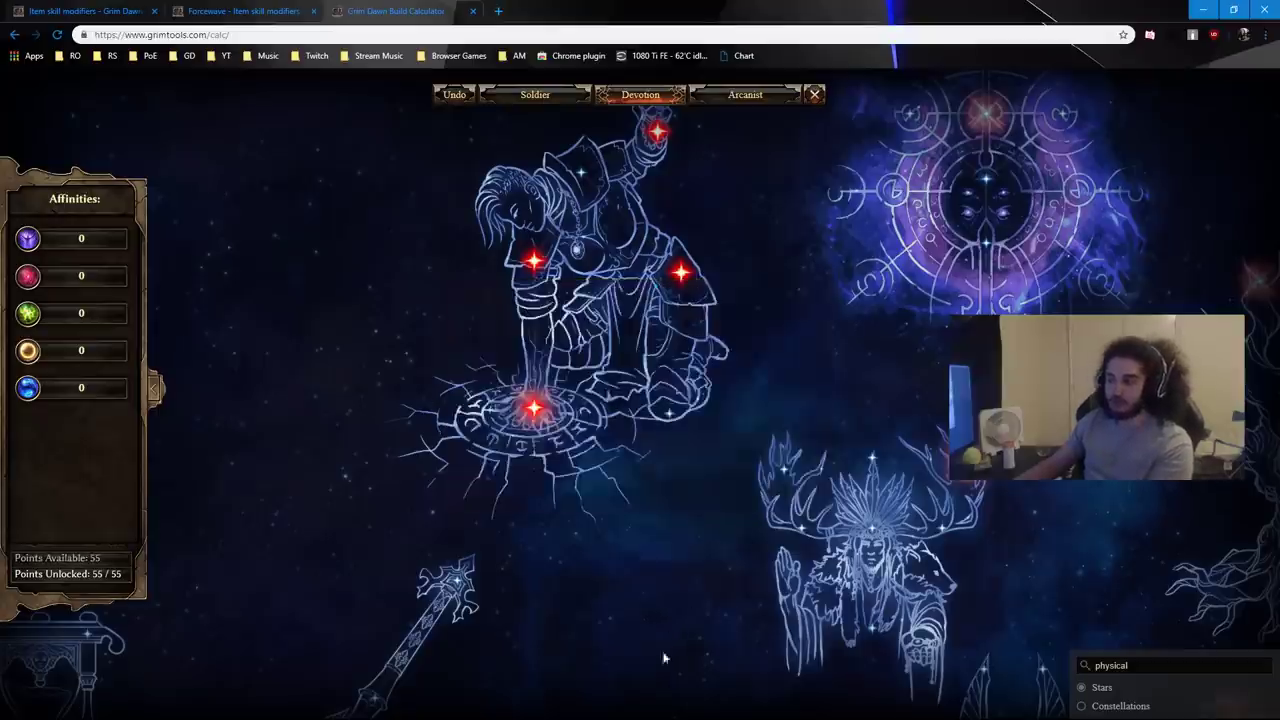
Examine the Light of Empyrion power and the Shifting Sands power of Azrakaa, the Eternal Sands.
scroll(680, 640, down, 4)
drag(940, 392, 614, 299)
scroll(1138, 493, up, 4)
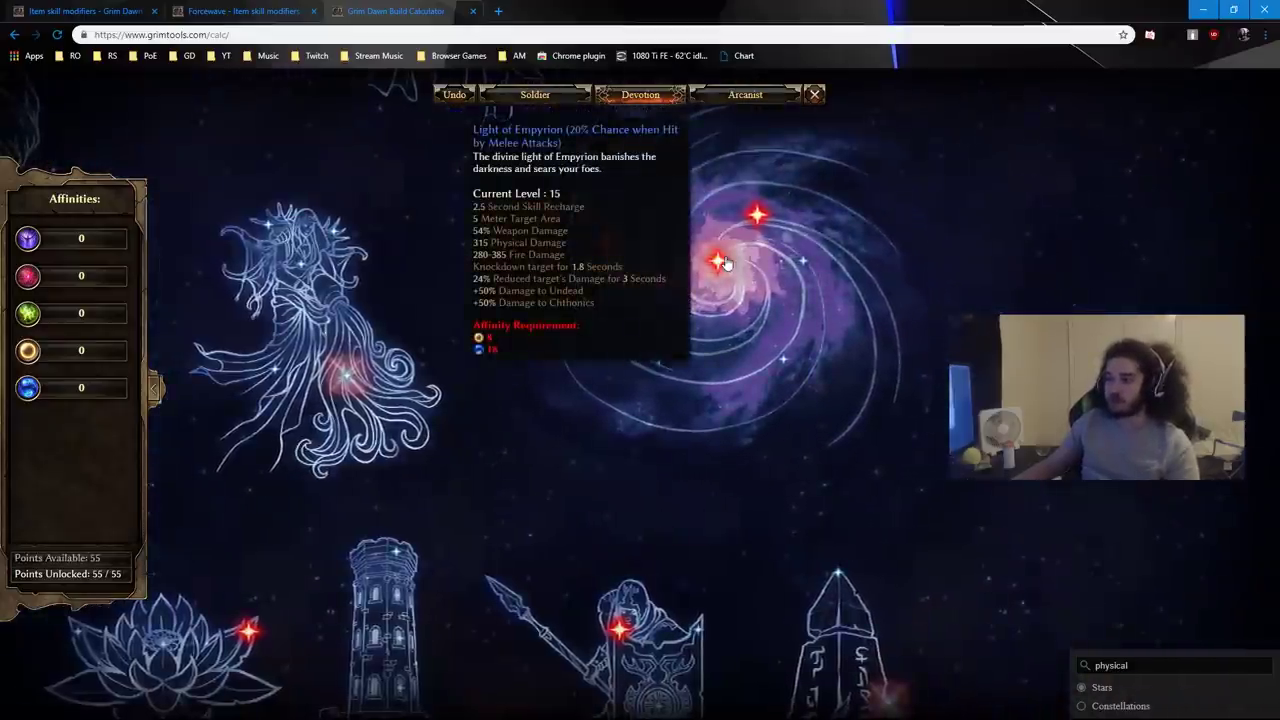
drag(1138, 493, 1063, 280)
drag(950, 374, 830, 150)
drag(943, 468, 687, 396)
mouse_move(713, 380)
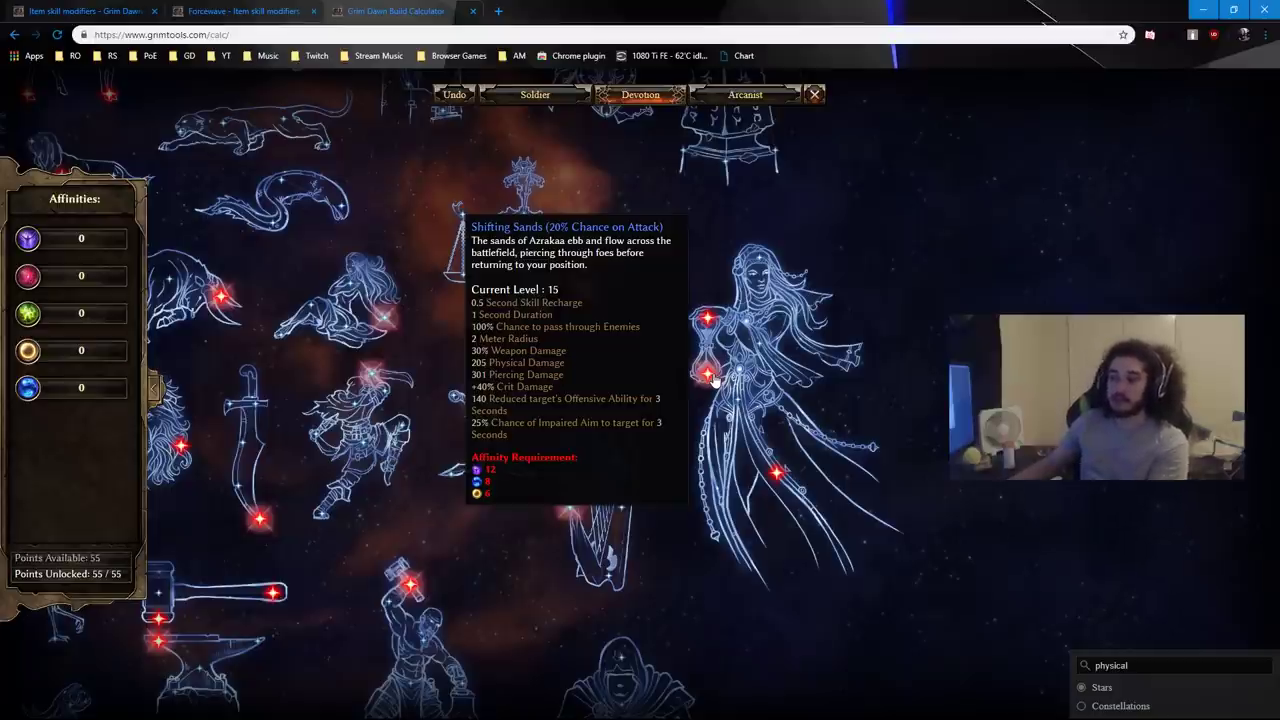
Try to bind Forcewave to Azrakaa's Shifting Sands celestial power.
click(713, 380)
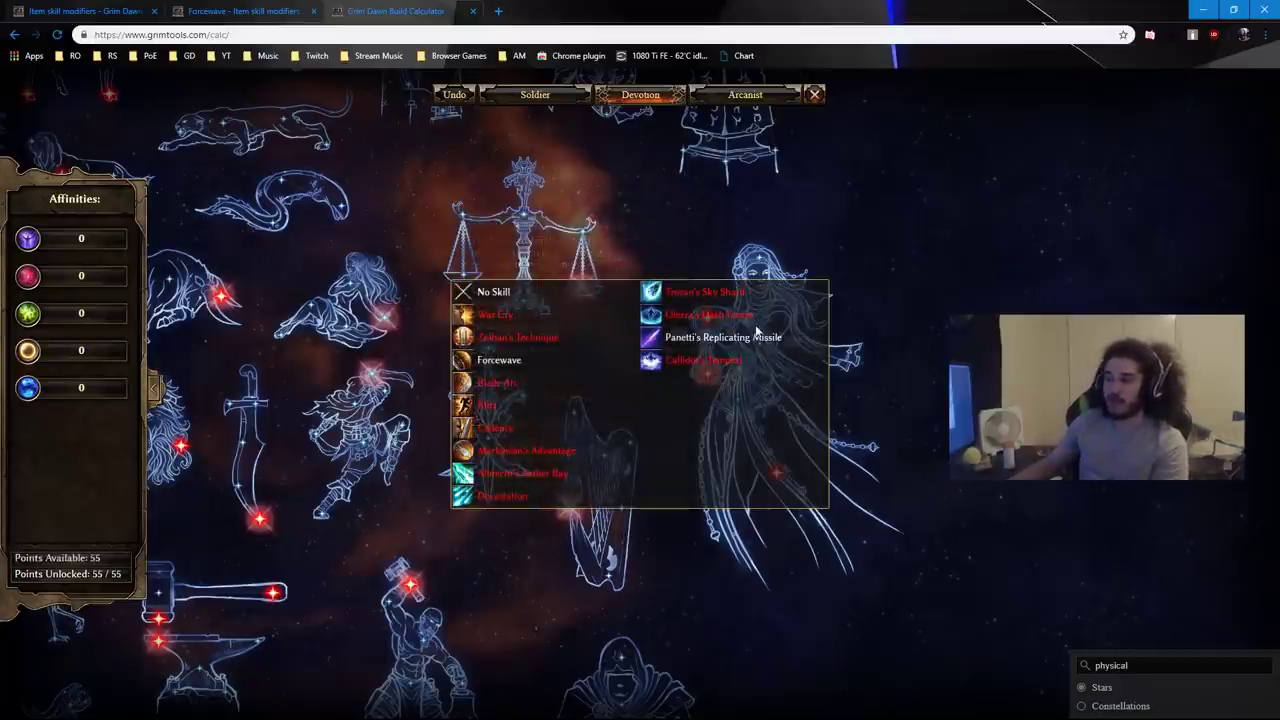
click(529, 380)
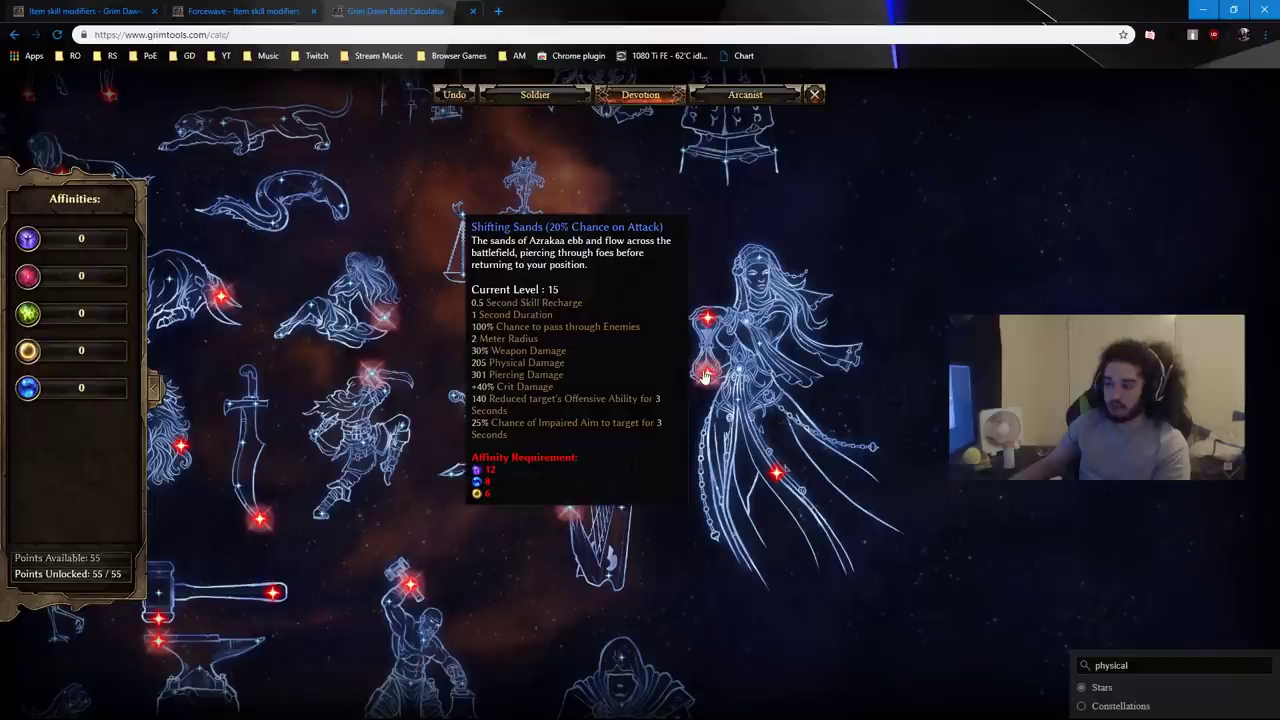
scroll(703, 376, up, 1)
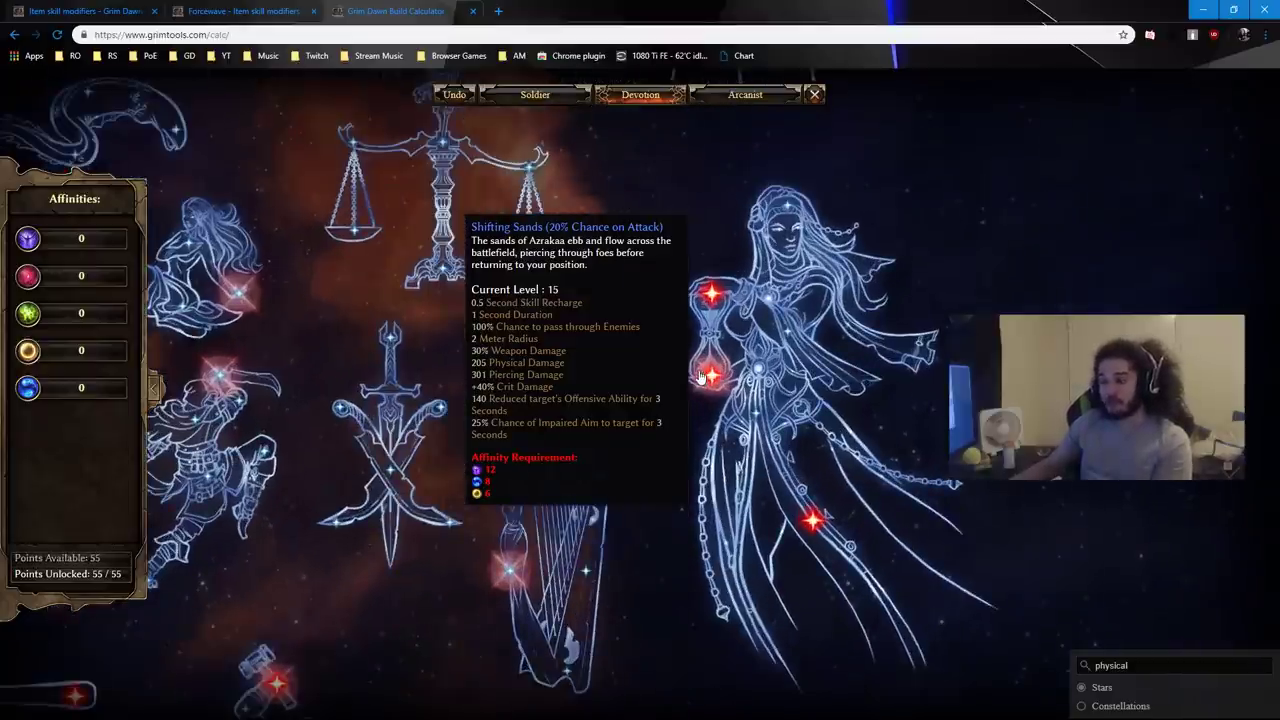
click(703, 376)
click(517, 362)
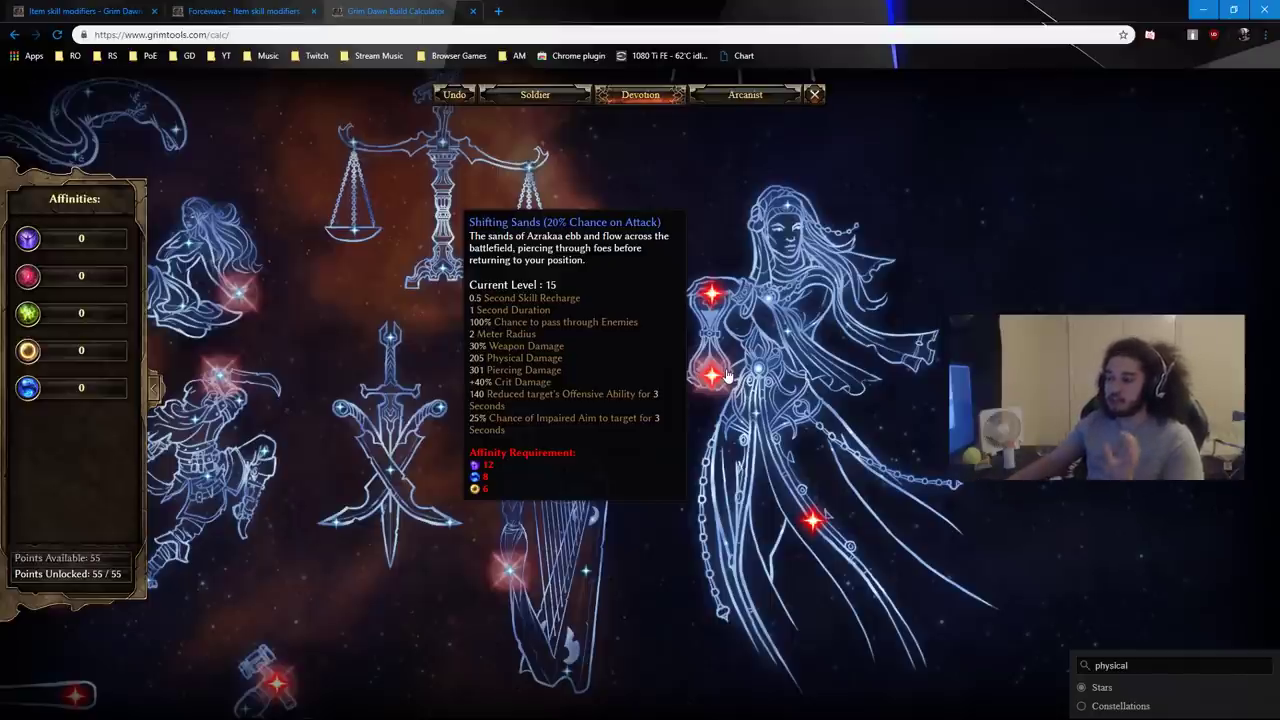
Survey the constellations from Azrakaa to the Crossroads and check the affinity requirement and completion bonus of Hawk.
scroll(727, 376, down, 2)
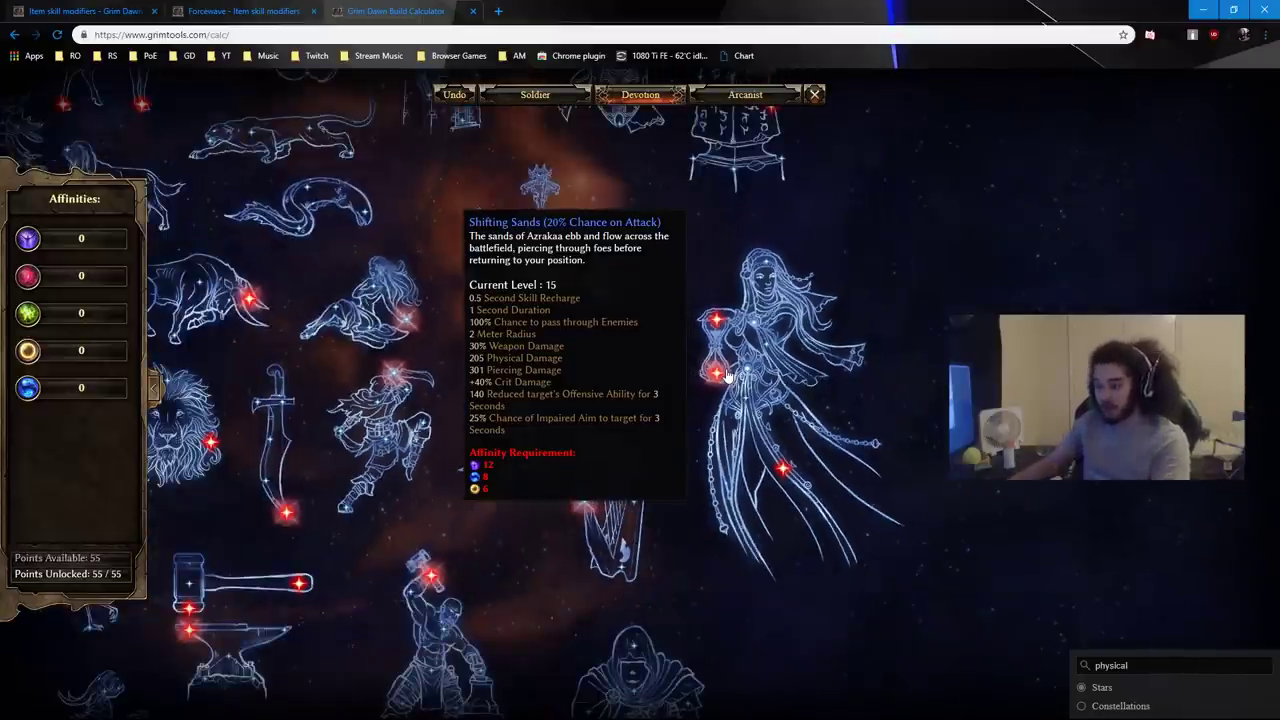
scroll(727, 376, down, 2)
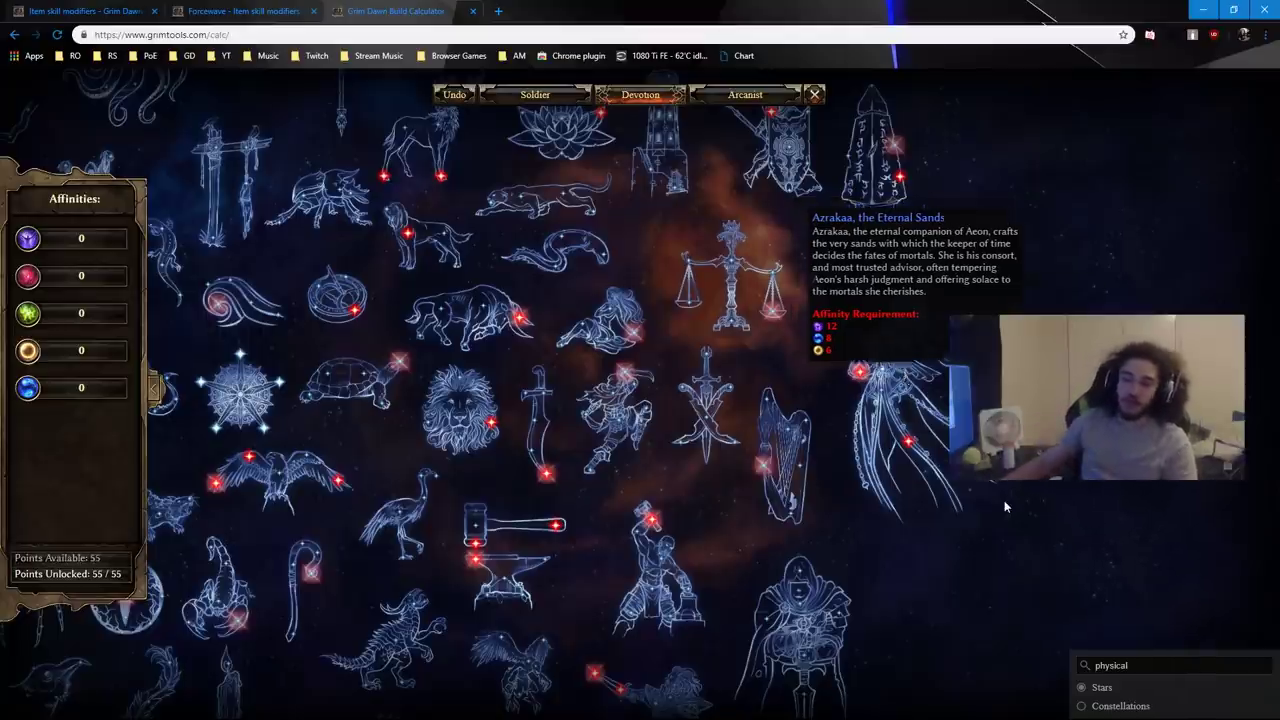
drag(372, 400, 679, 297)
scroll(700, 303, up, 3)
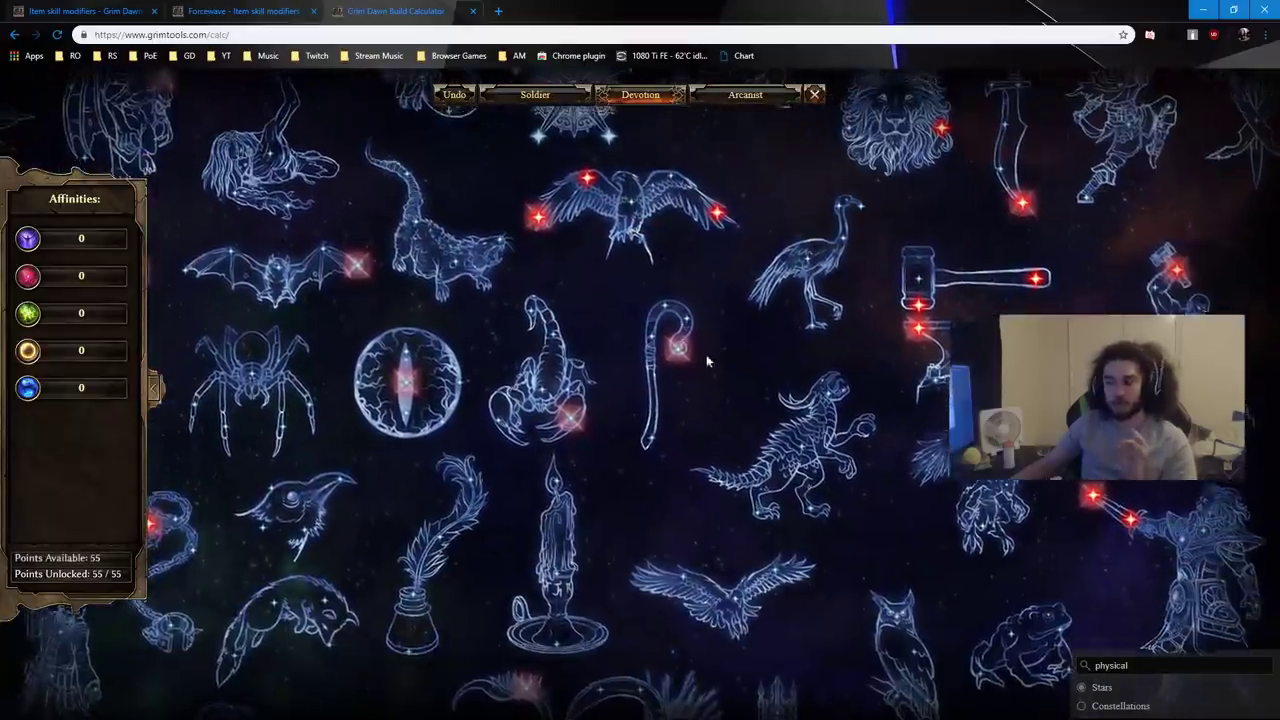
drag(706, 361, 707, 548)
scroll(711, 332, up, 3)
drag(687, 372, 765, 359)
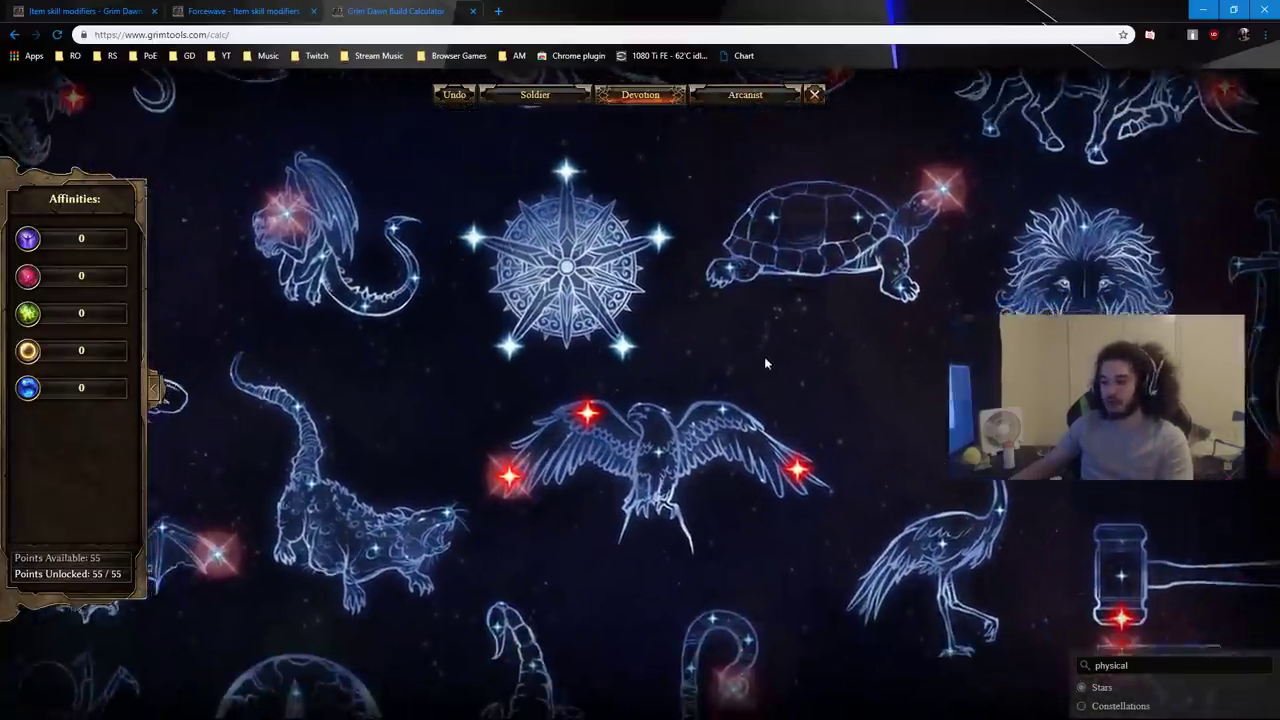
drag(765, 502, 655, 312)
scroll(656, 311, down, 3)
drag(702, 405, 730, 208)
mouse_move(695, 460)
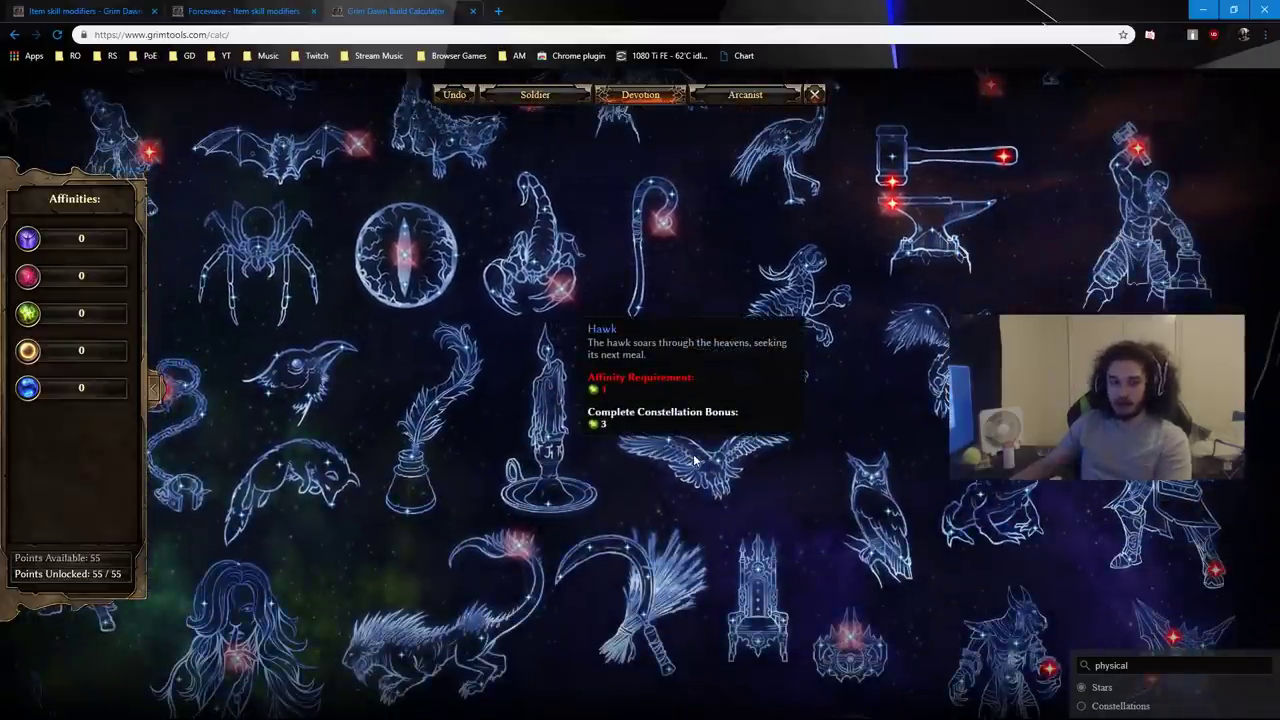
Spend one devotion point on the Crossroads star that grants green affinity.
drag(586, 276, 685, 510)
scroll(692, 225, up, 3)
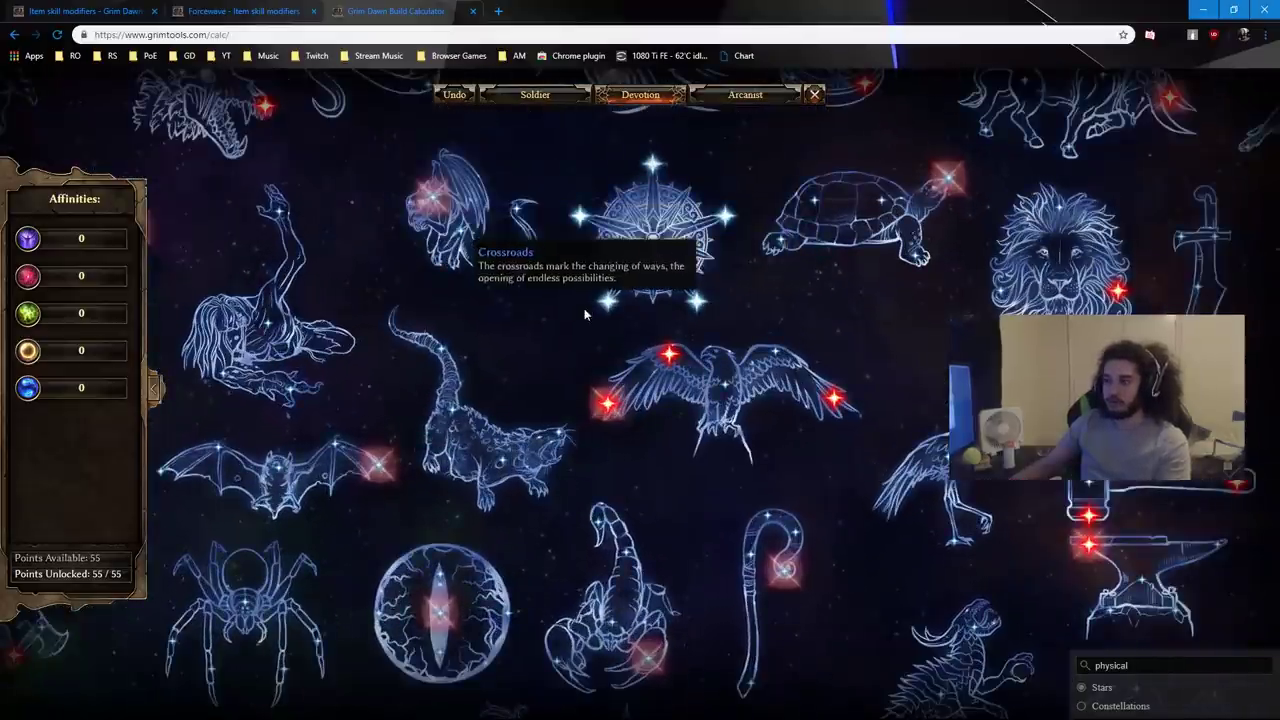
scroll(619, 303, up, 1)
click(617, 303)
Complete the Hawk constellation by spending devotion points on all three of its stars.
scroll(622, 303, down, 1)
drag(738, 605, 570, 290)
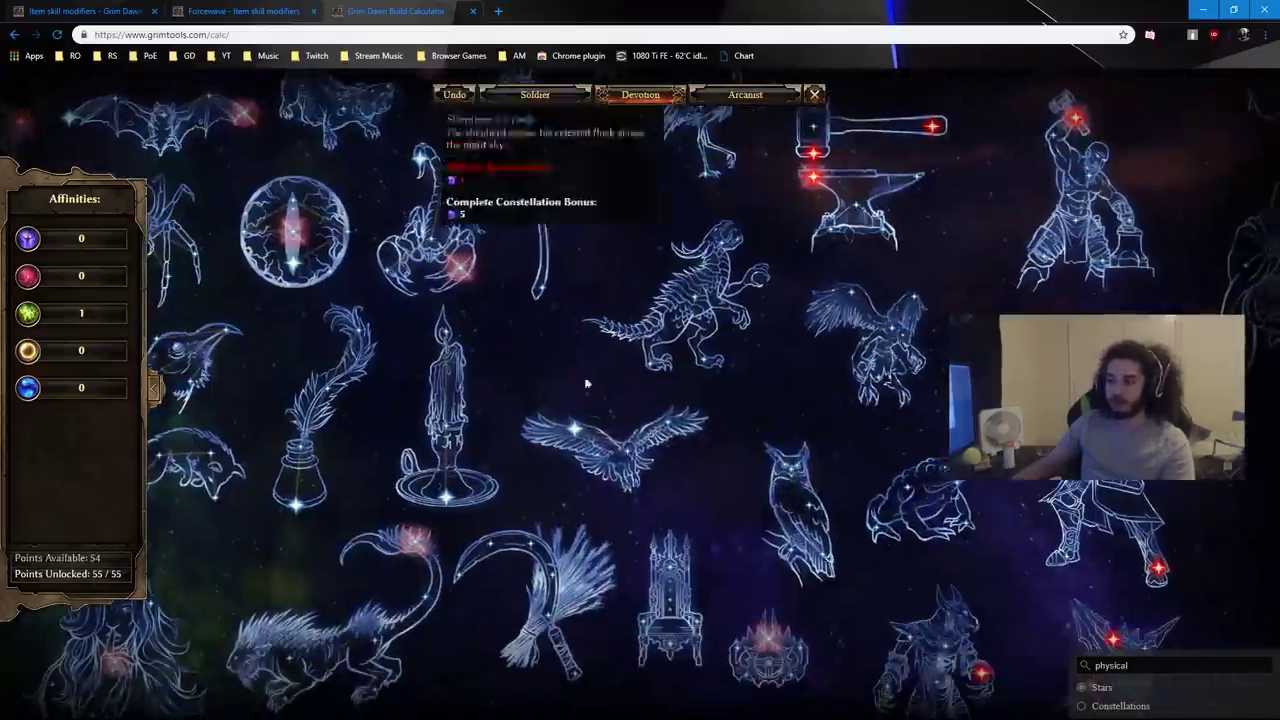
scroll(618, 478, up, 1)
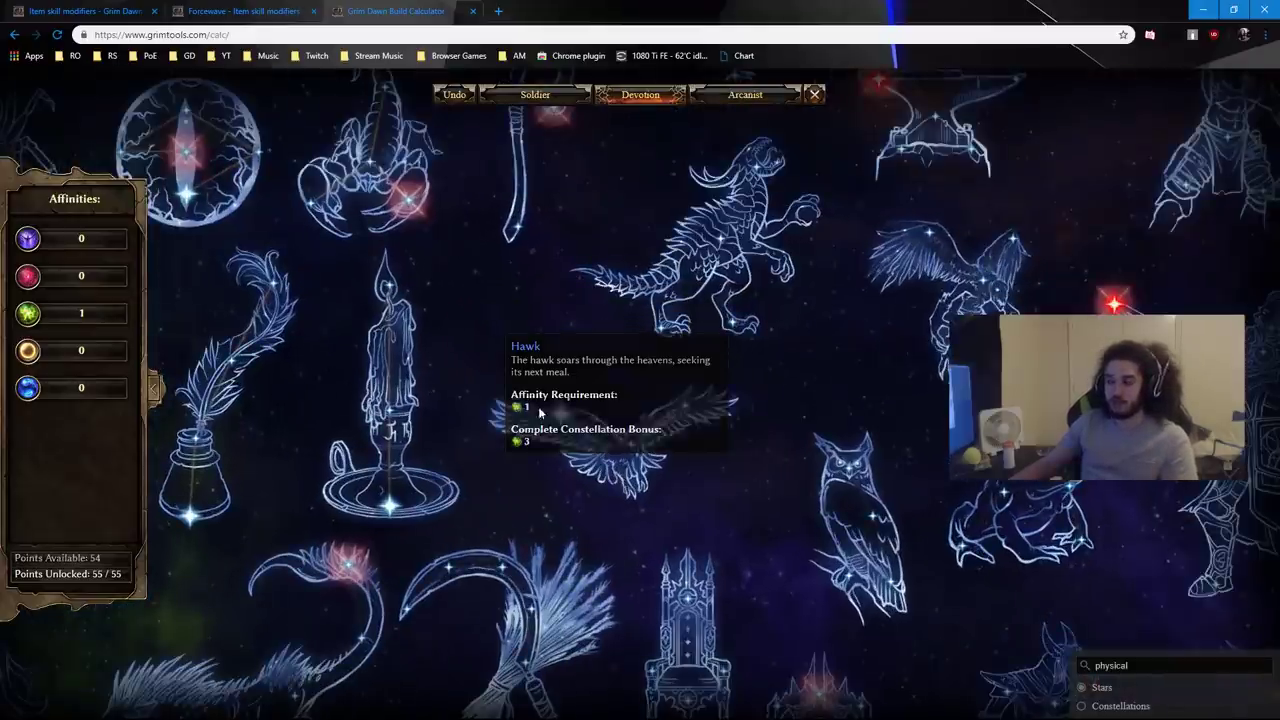
click(561, 412)
click(631, 443)
click(685, 406)
scroll(647, 392, down, 2)
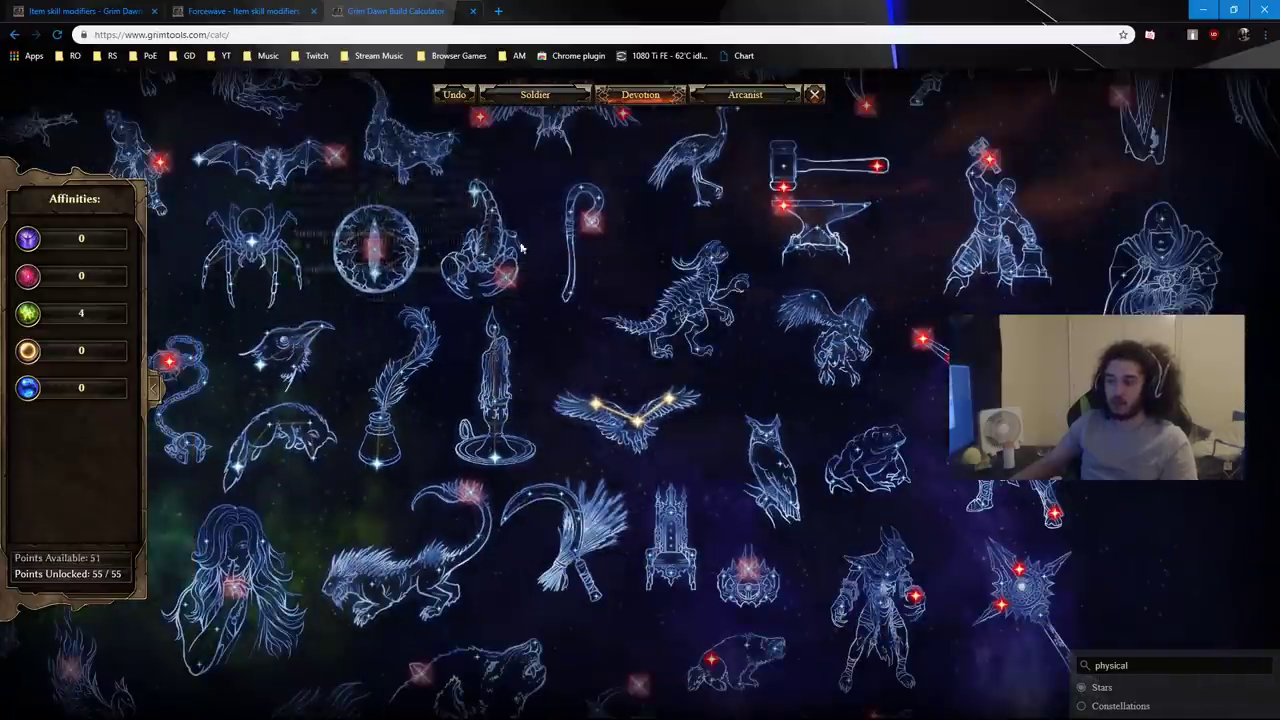
Refund the Crossroads point that grants green affinity, and check the Crane and Shepherd's Crook affinity requirements and completion bonuses.
drag(534, 180, 599, 550)
right_click(540, 381)
scroll(951, 543, down, 2)
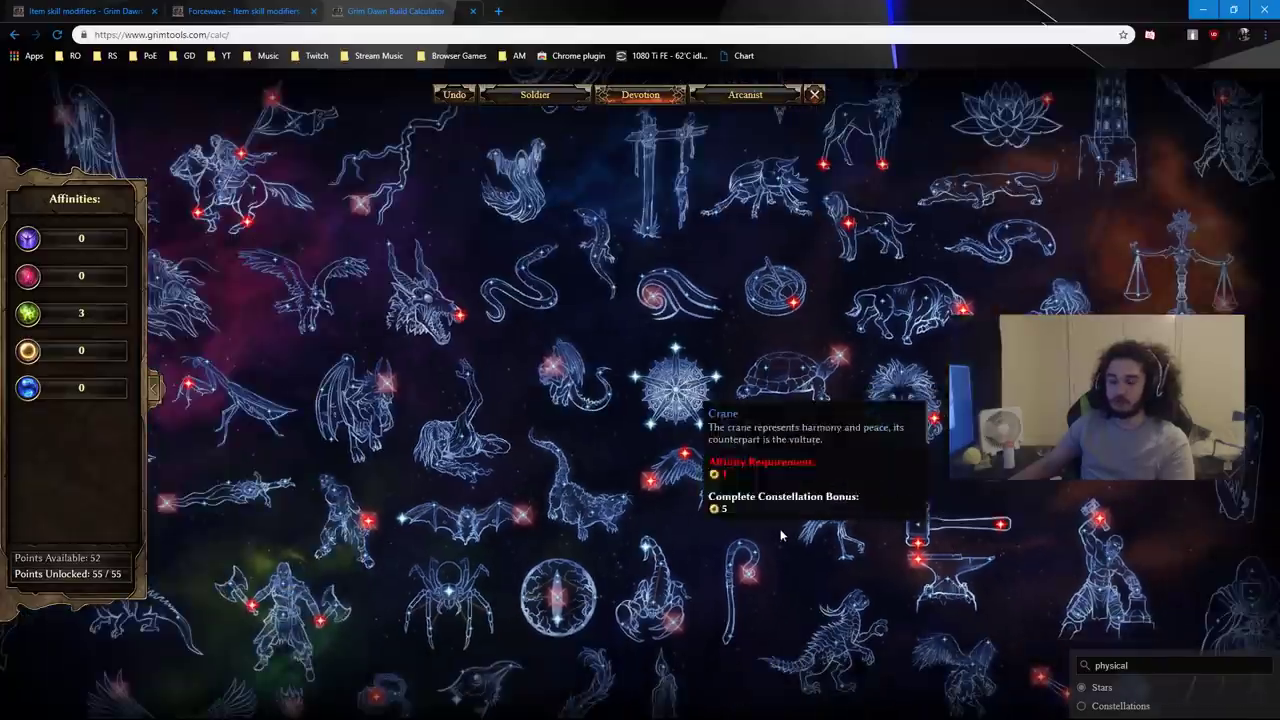
drag(772, 482, 731, 356)
drag(731, 418, 663, 370)
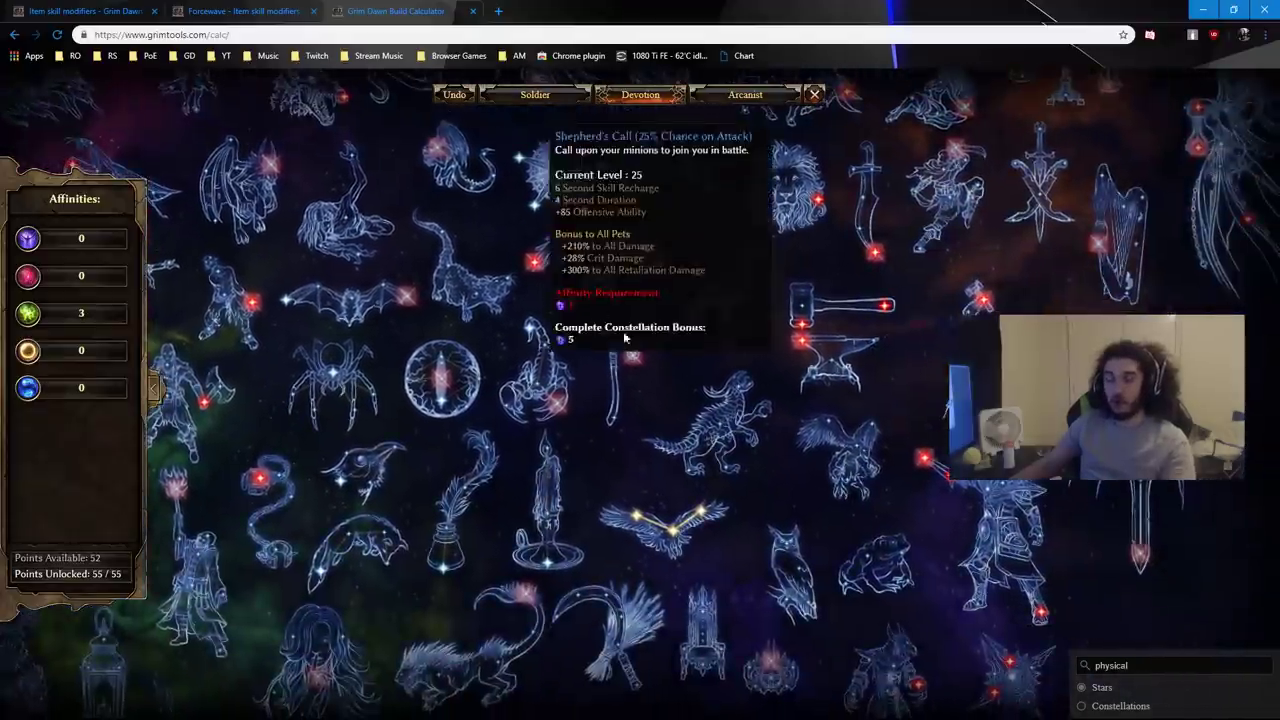
mouse_move(657, 513)
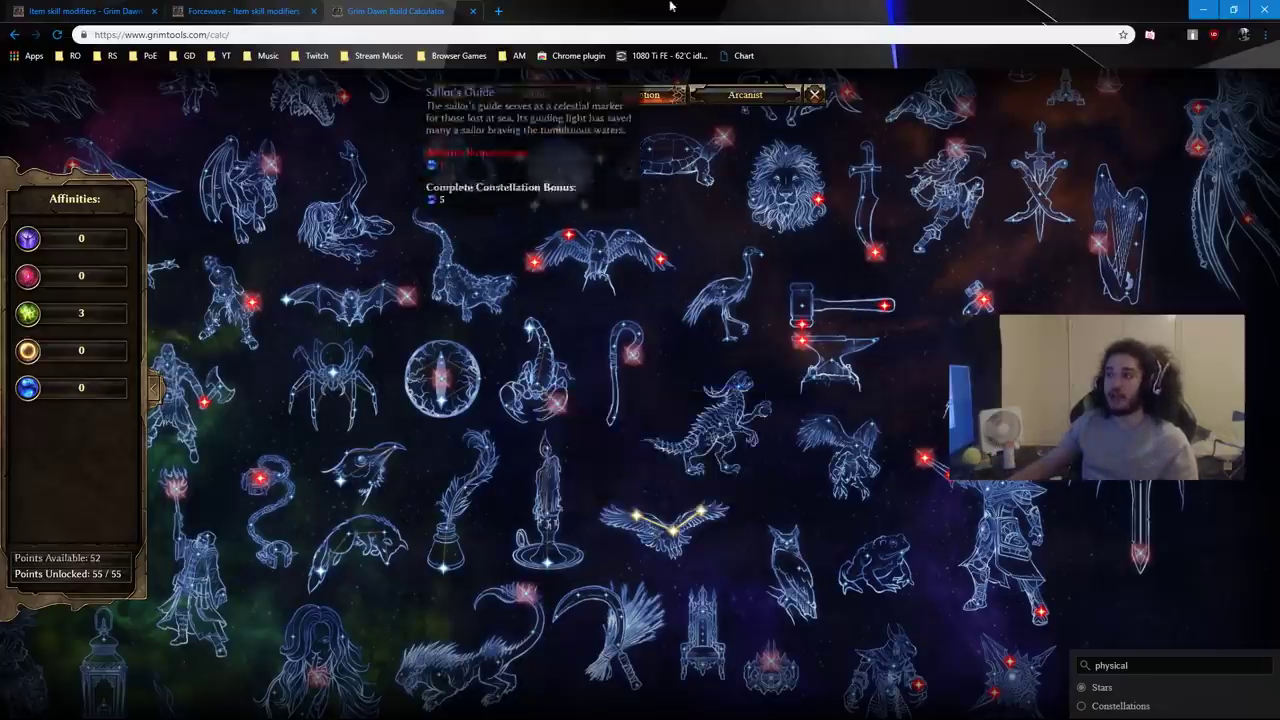
Switch to the running Grim Dawn game and open the Ritualist character's devotion map.
drag(677, 6, 657, 554)
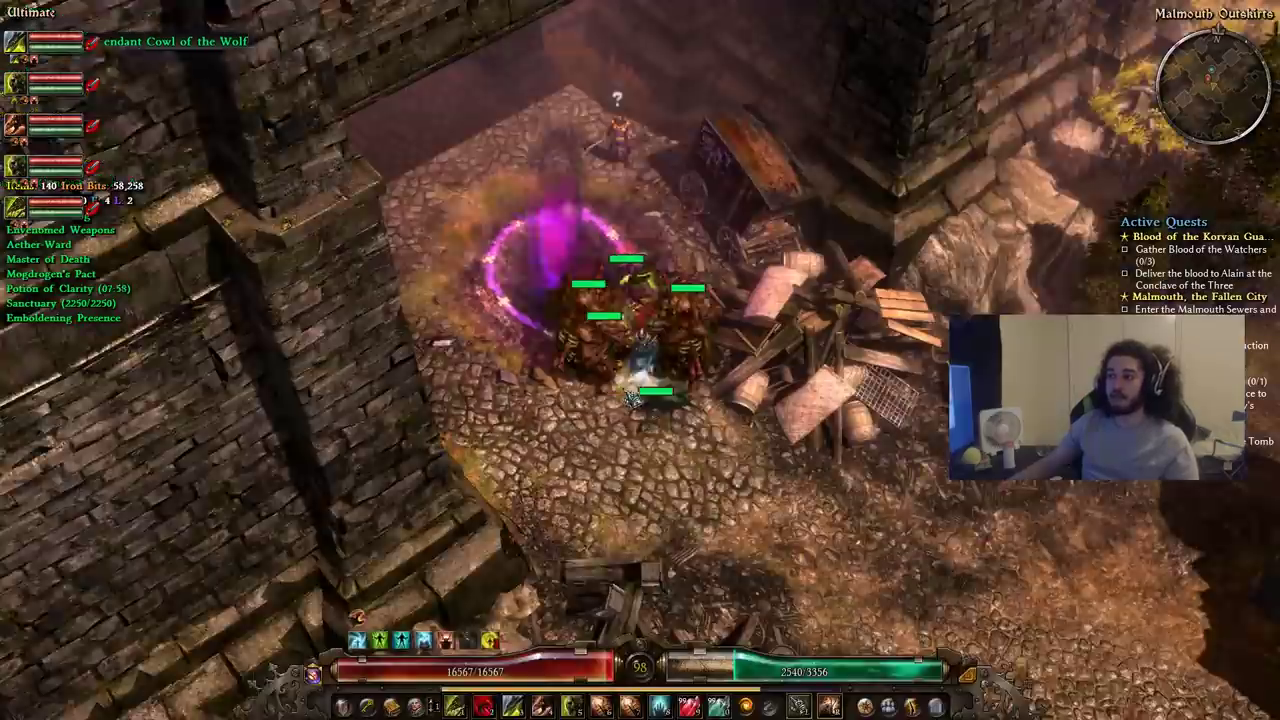
click(722, 505)
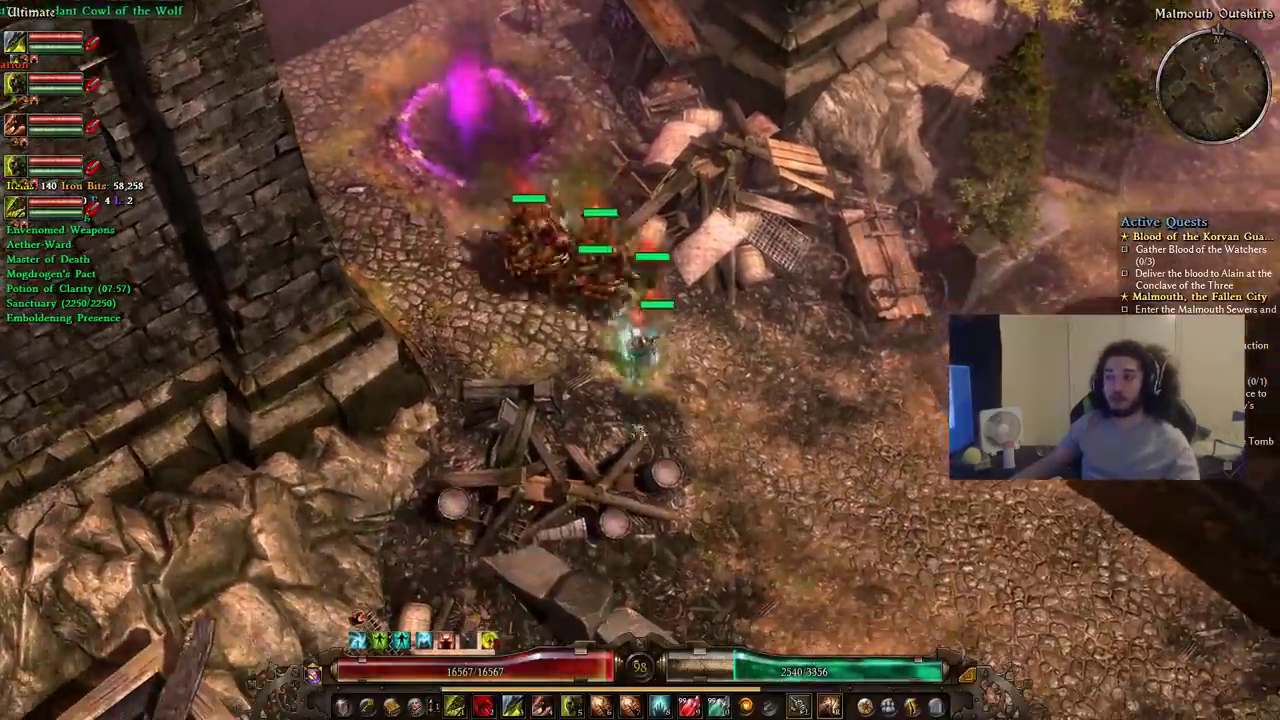
key(s)
click(641, 167)
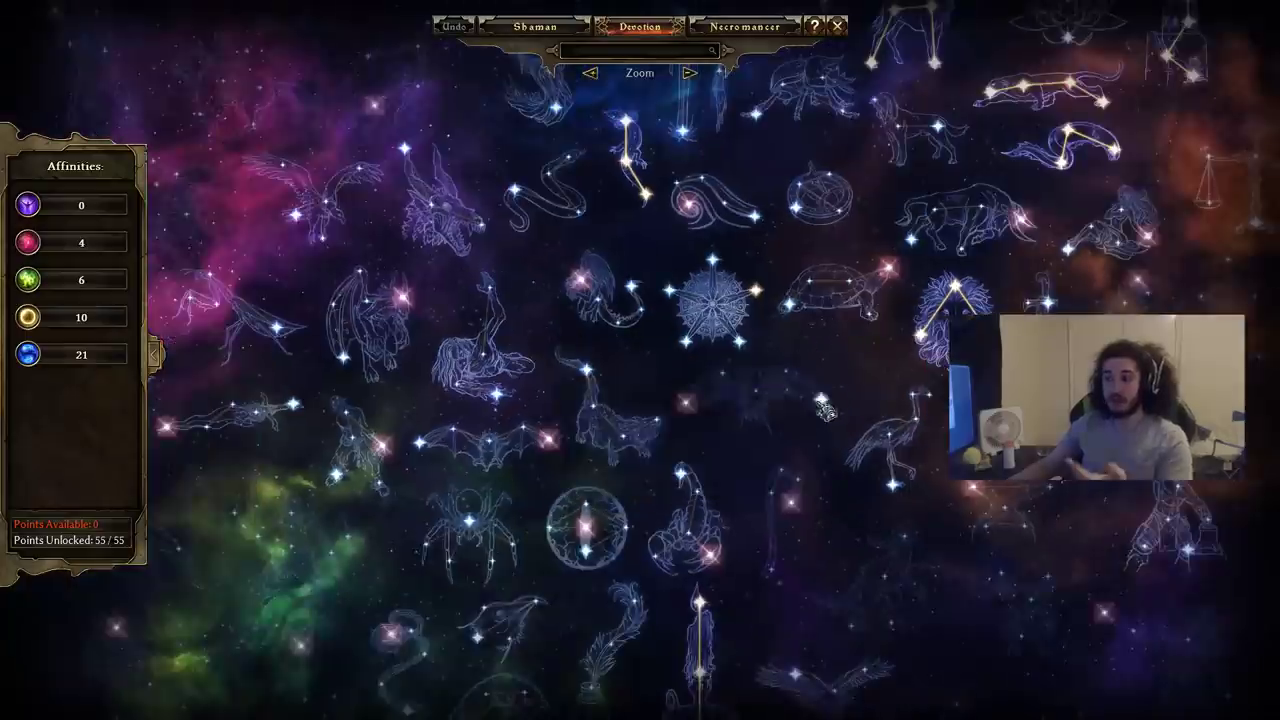
Examine the character's completed devotions, from Ishtak and Light of Empyrion to Murmur and its bound Rumor power.
scroll(757, 635, up, 3)
scroll(948, 271, up, 2)
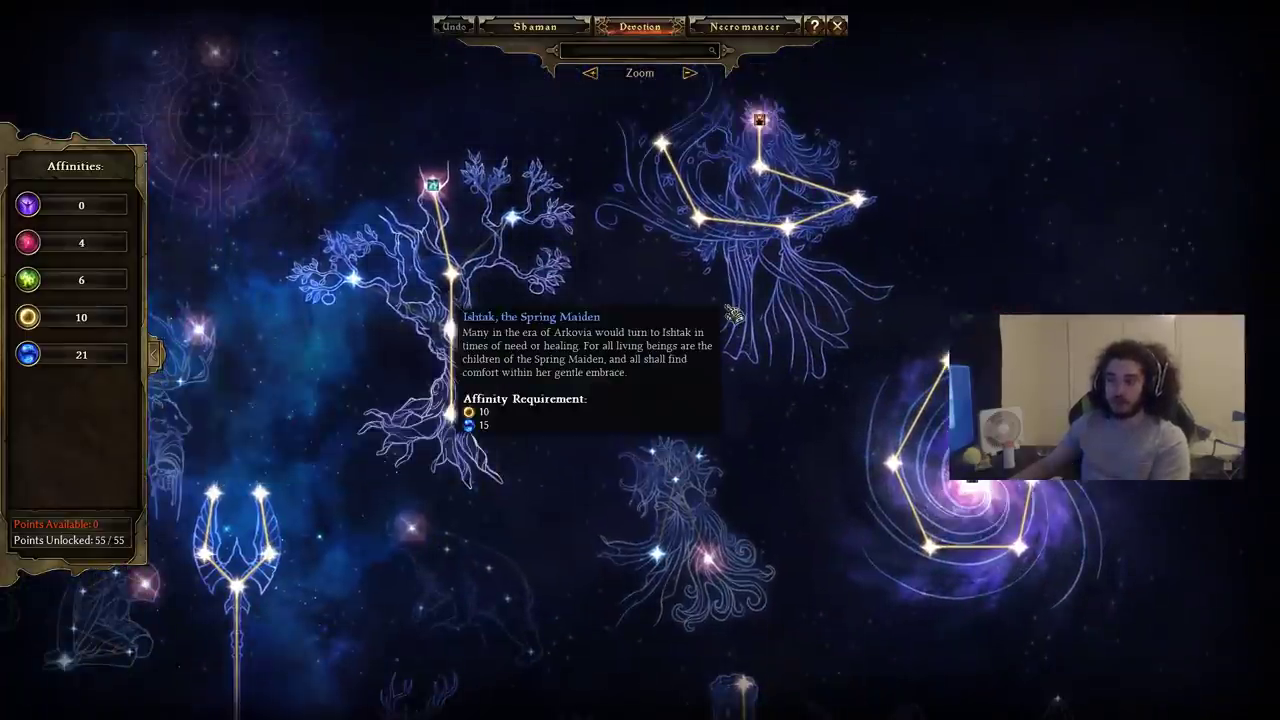
scroll(700, 360, down, 3)
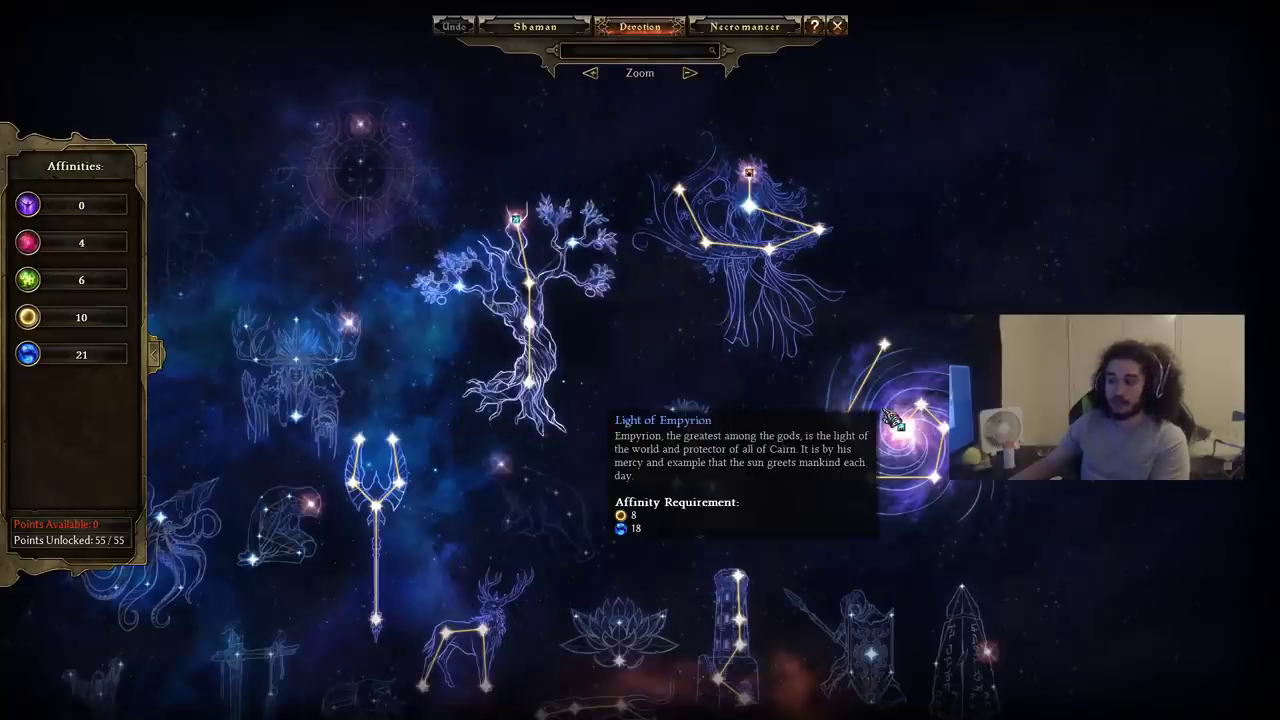
drag(715, 615, 921, 292)
drag(687, 567, 903, 207)
scroll(902, 207, up, 2)
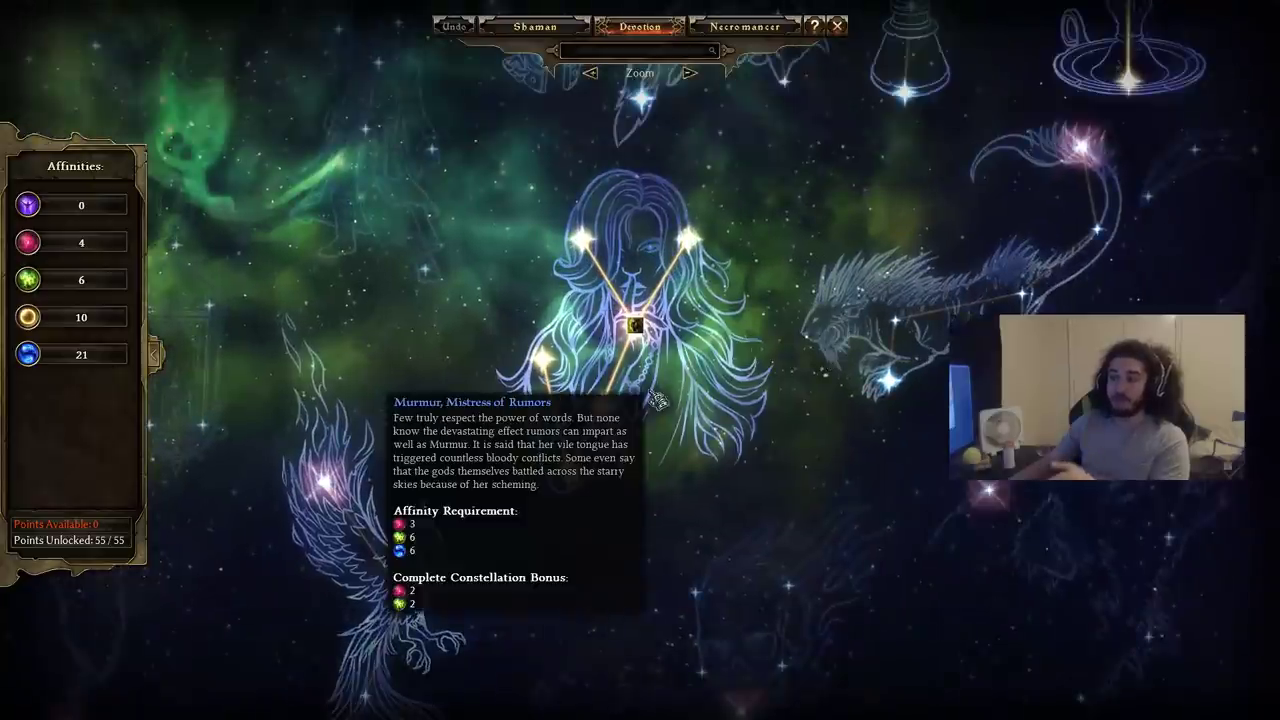
mouse_move(640, 328)
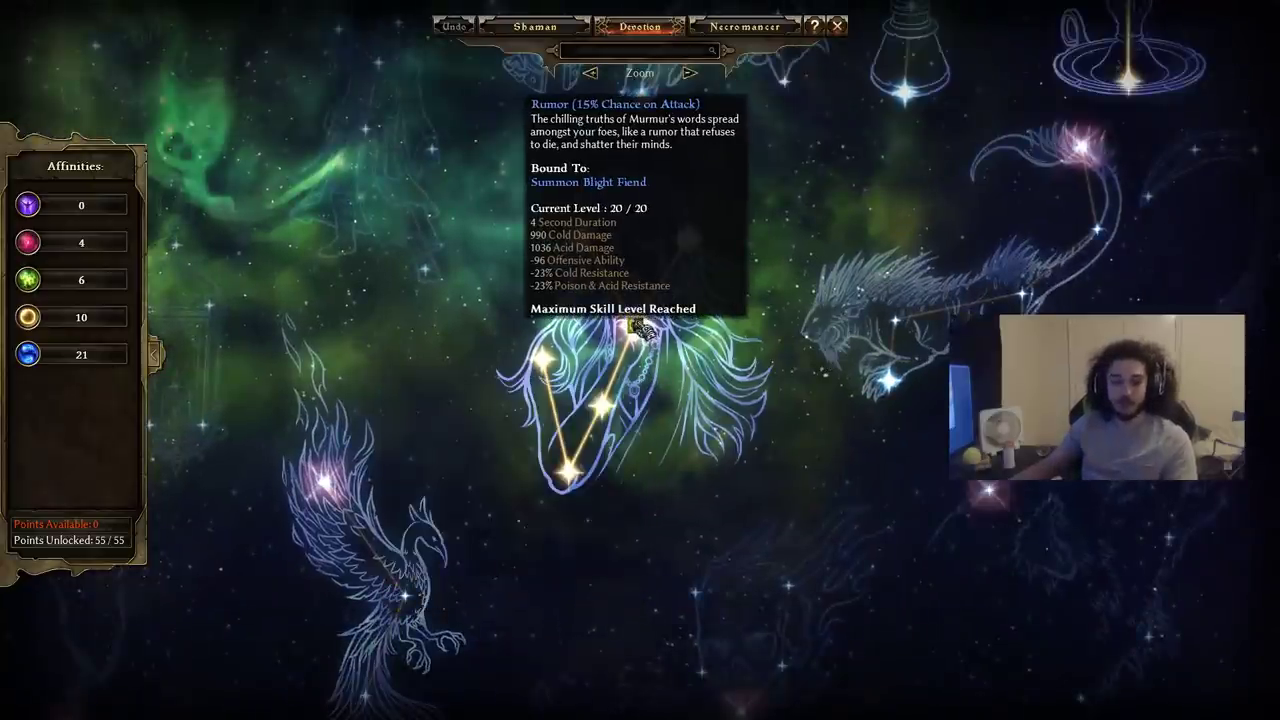
Survey the remaining constellations around the Crossroads, and close the devotion map.
scroll(643, 330, down, 2)
drag(946, 283, 680, 588)
drag(860, 340, 793, 447)
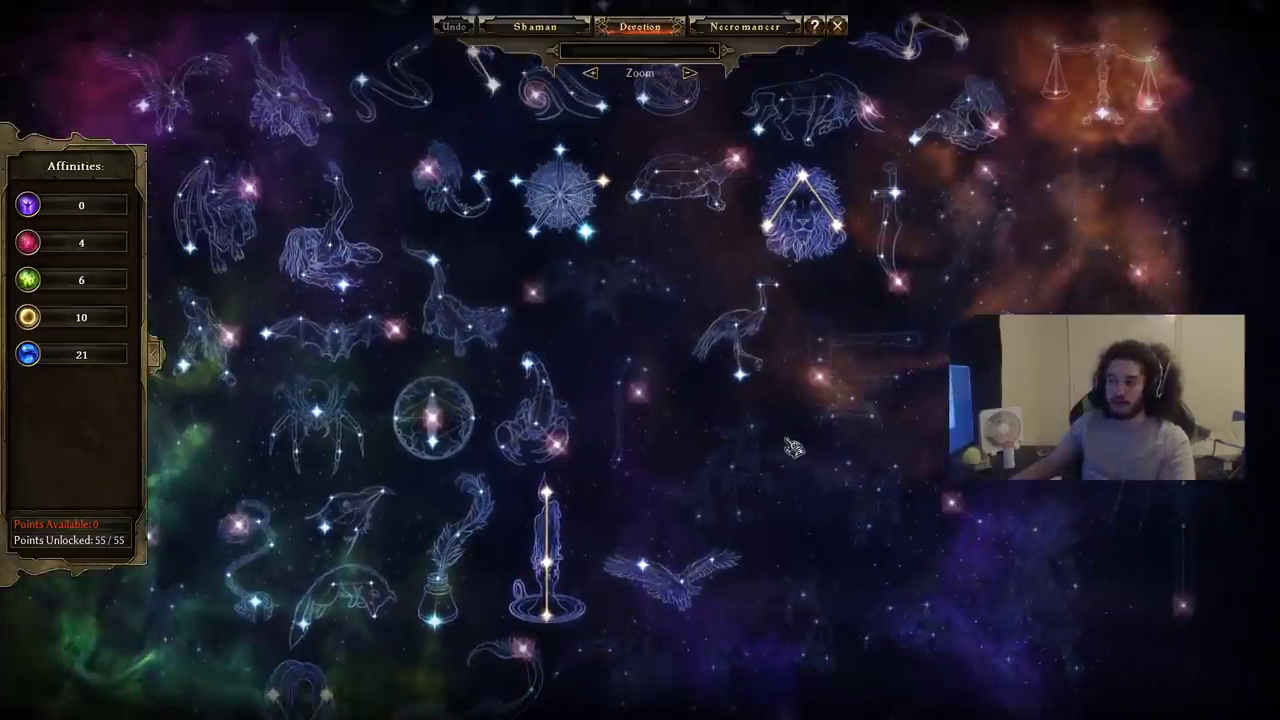
scroll(896, 66, up, 1)
drag(896, 66, 630, 560)
drag(745, 185, 735, 241)
key(Escape)
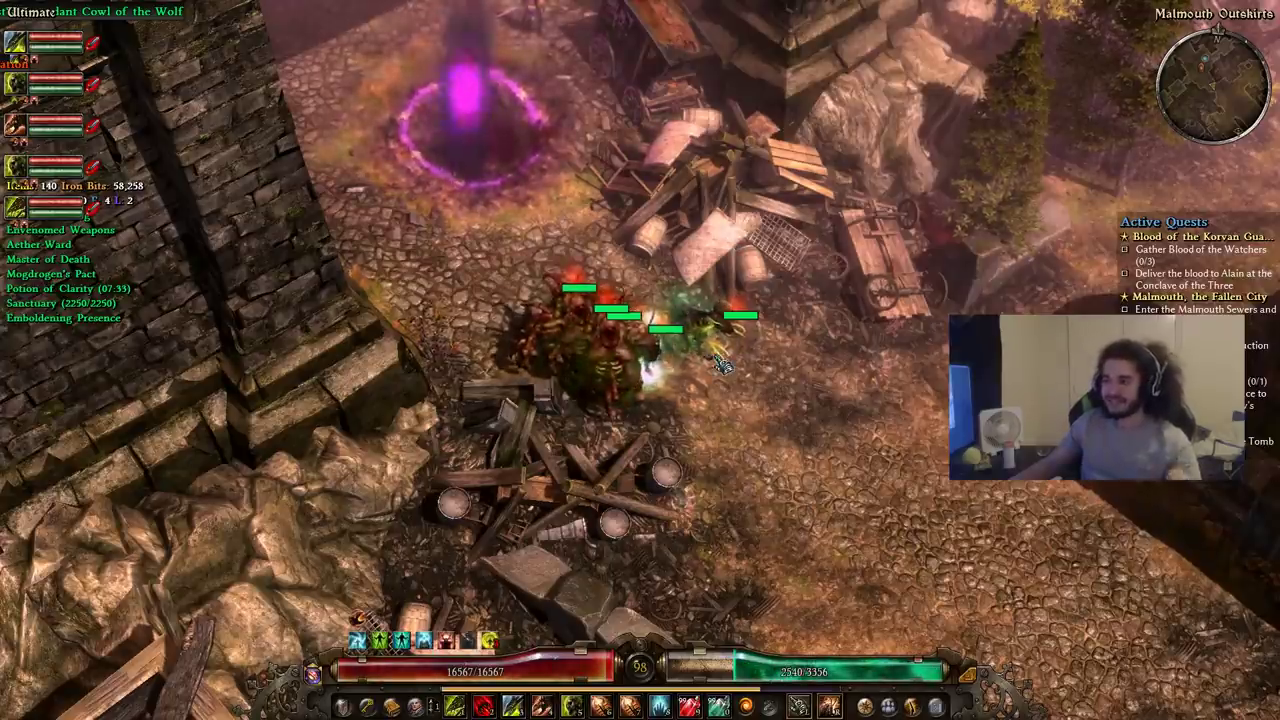
Travel by rift from Malmouth Outskirts to Devil's Crossing using the world map.
click(817, 540)
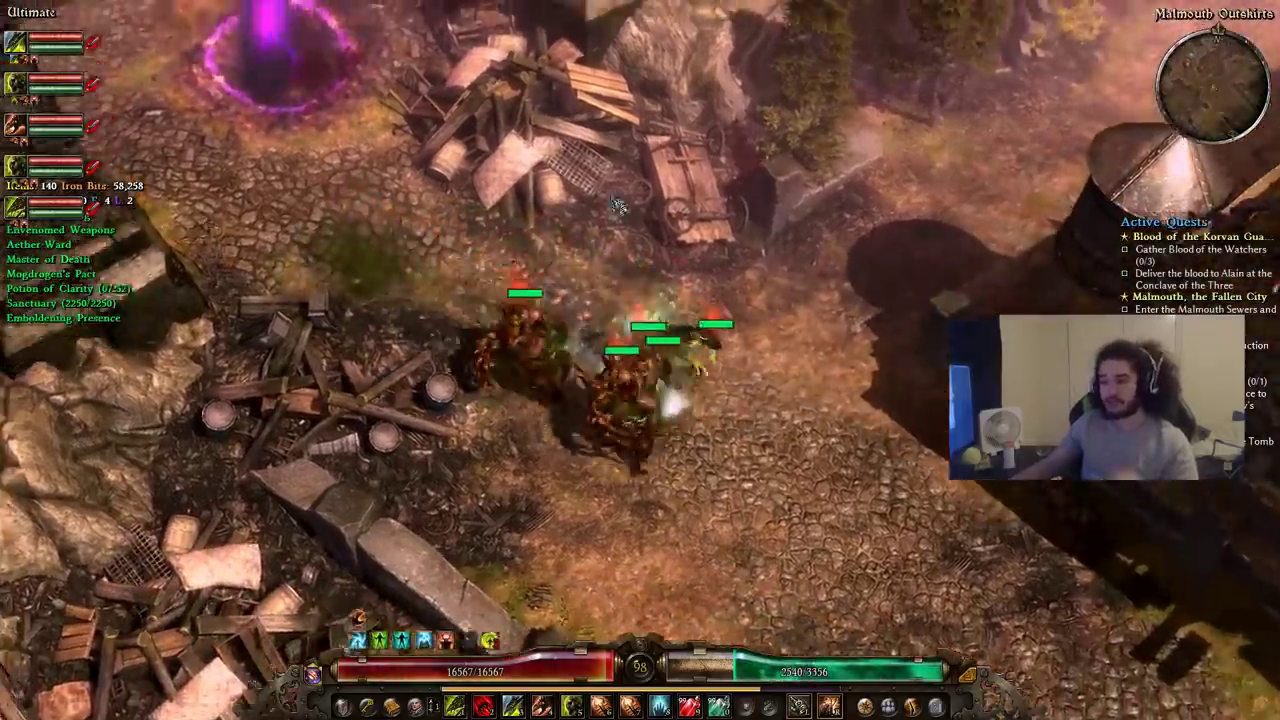
click(664, 408)
key(m)
drag(690, 460, 720, 190)
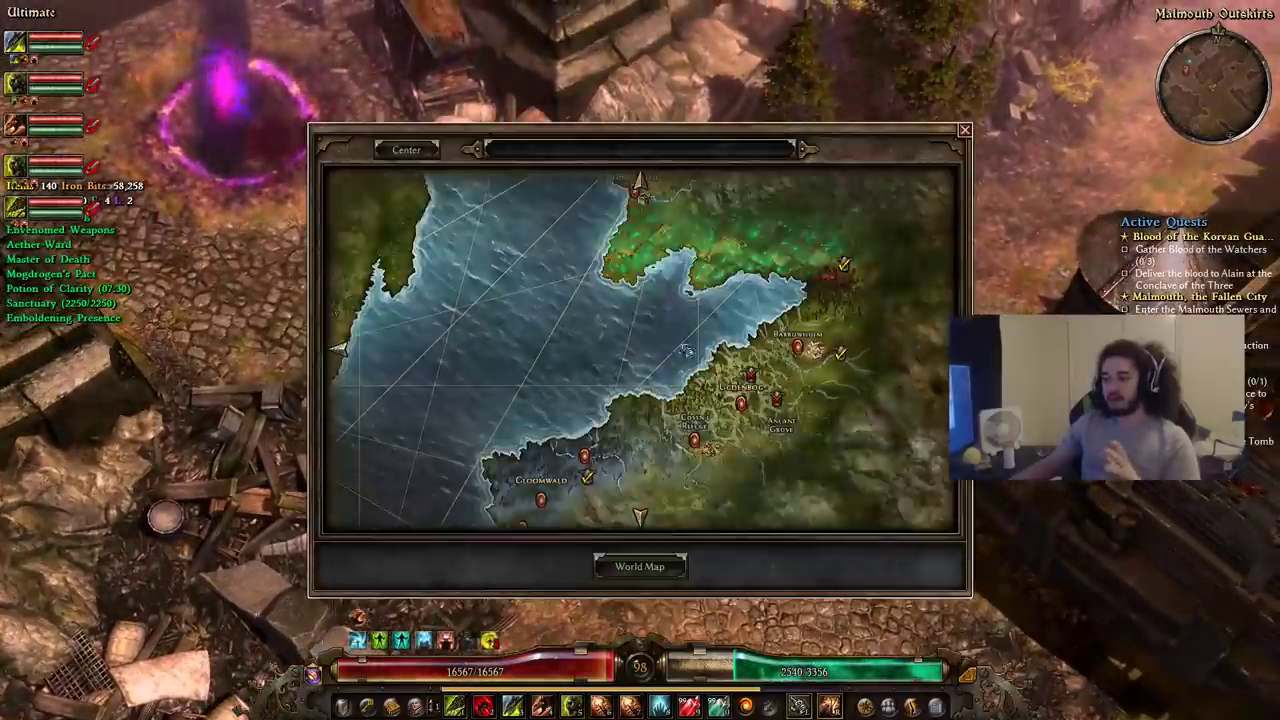
drag(740, 480, 767, 148)
scroll(600, 318, up, 5)
click(600, 318)
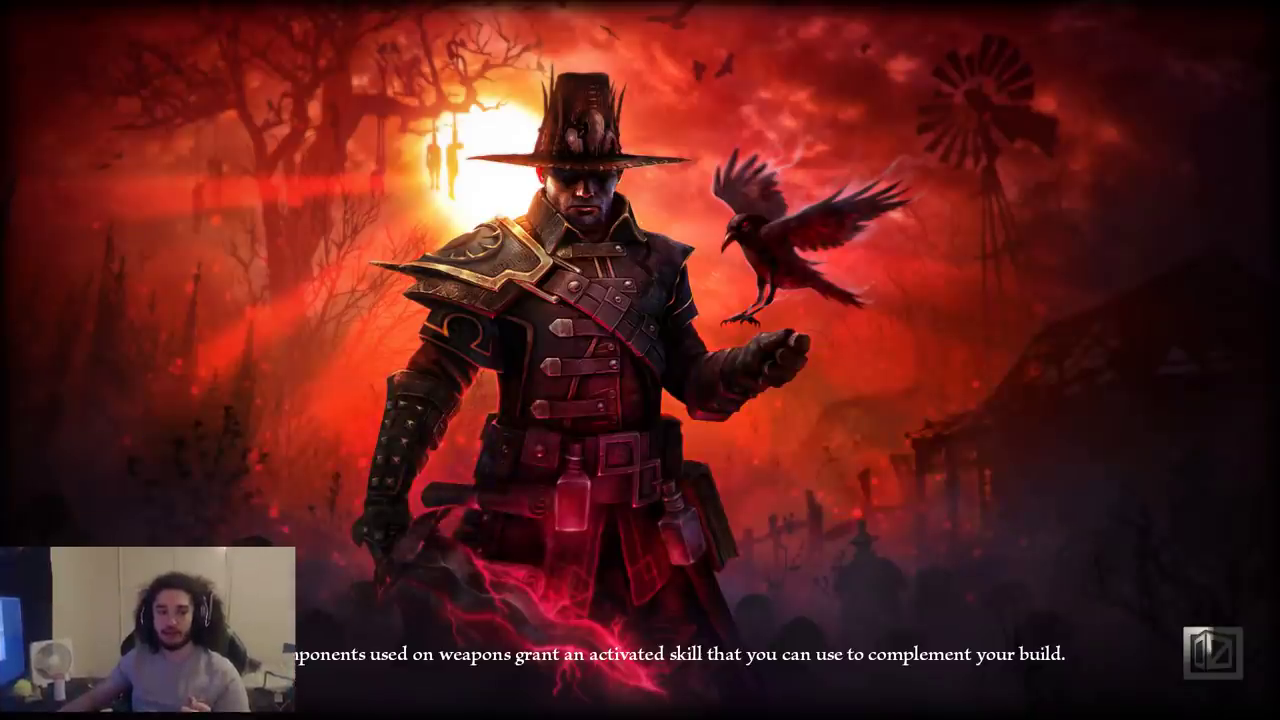
Walk into the Devil's Crossing camp and review the character's standing in the faction list.
key(i)
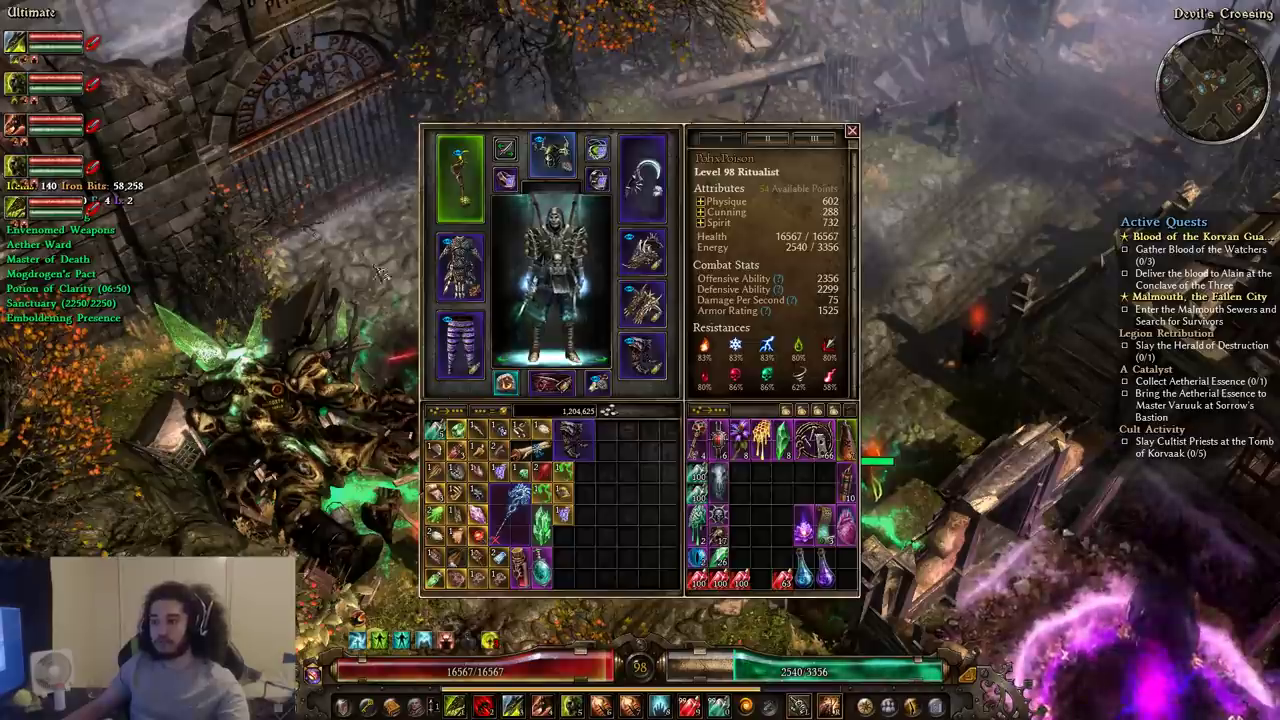
key(i)
click(390, 328)
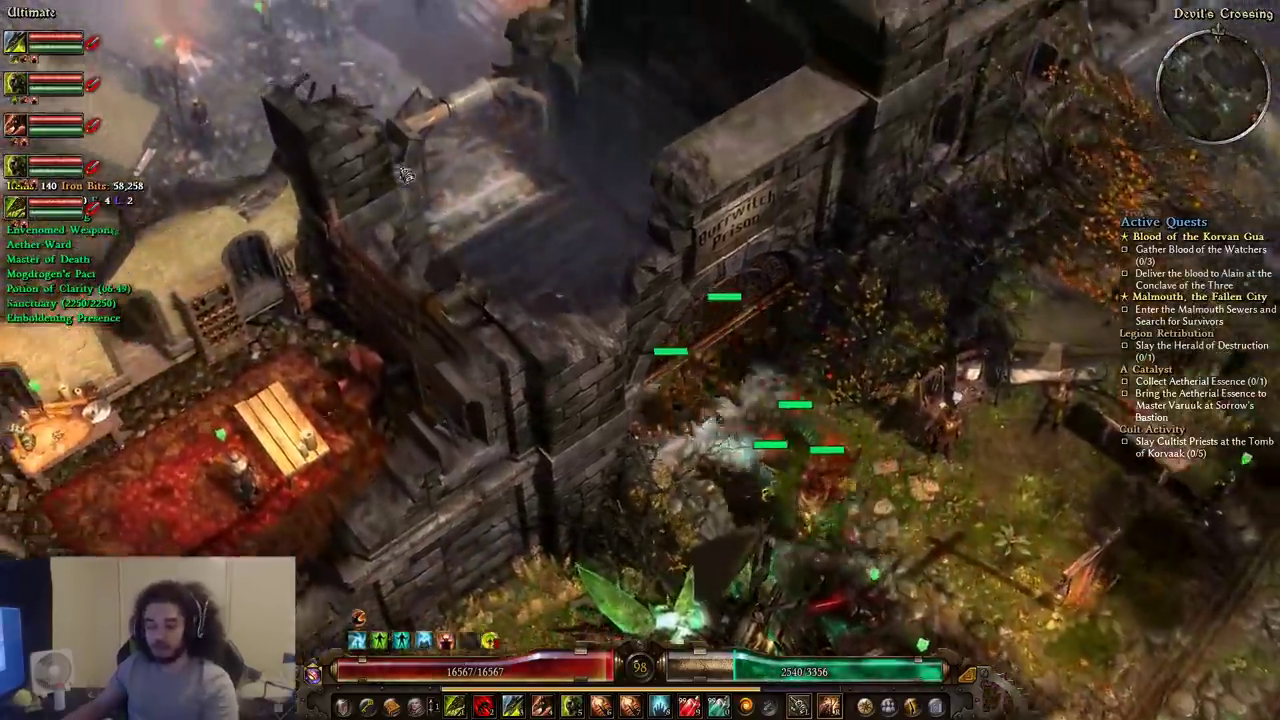
key(j)
scroll(406, 270, down, 4)
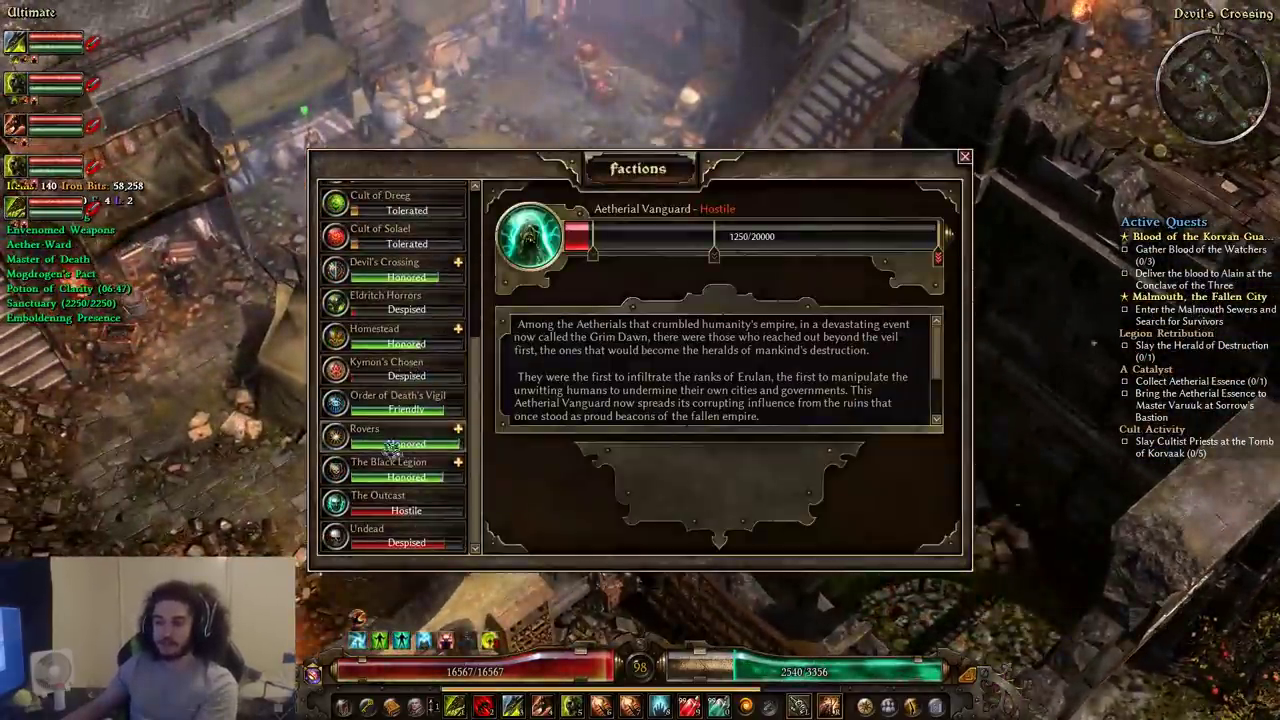
key(r)
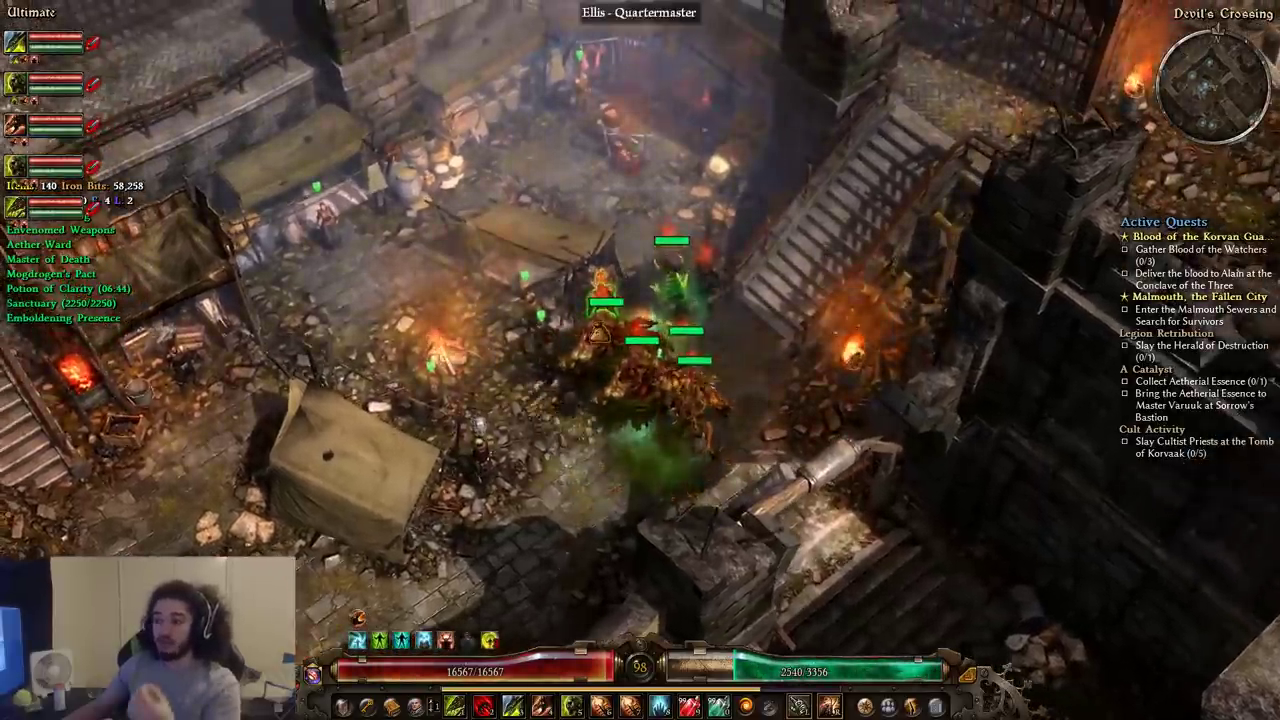
Browse the Devil's Crossing quartermaster's rewards across the reputation tiers, including the Rifthound Salts and Survivor's Ally augments and the Aether Soul blueprint.
click(534, 314)
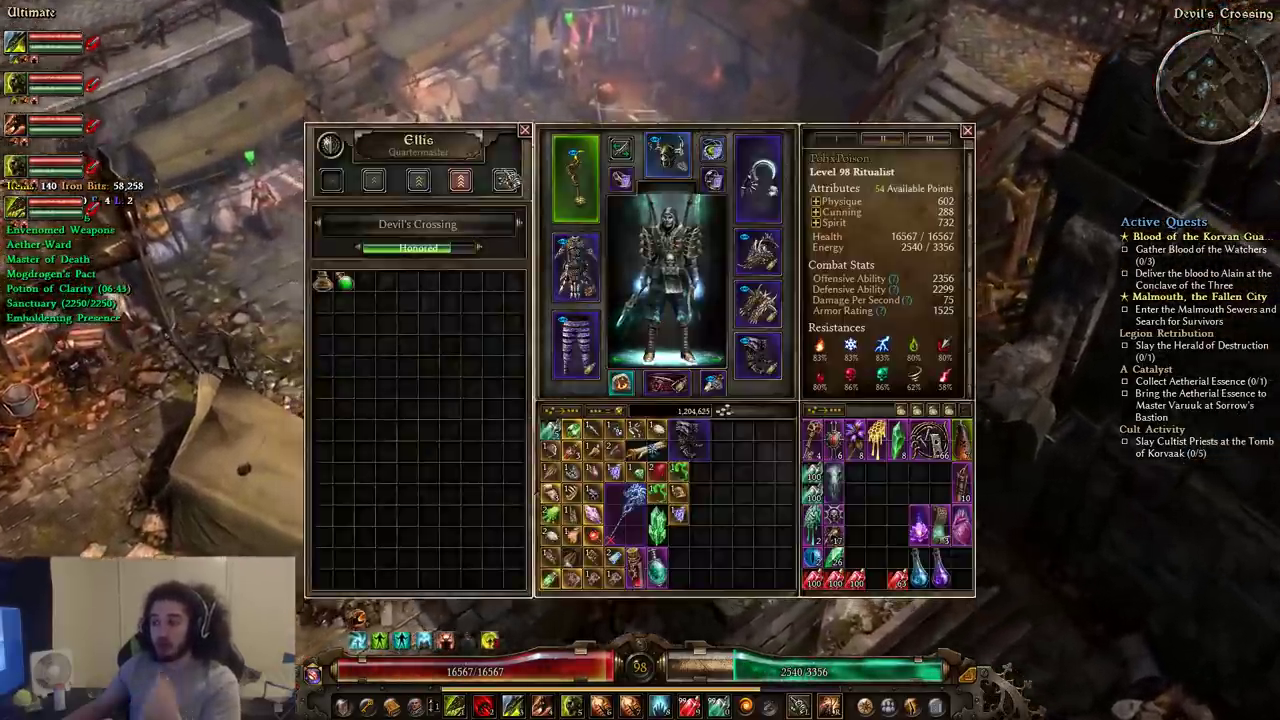
click(461, 180)
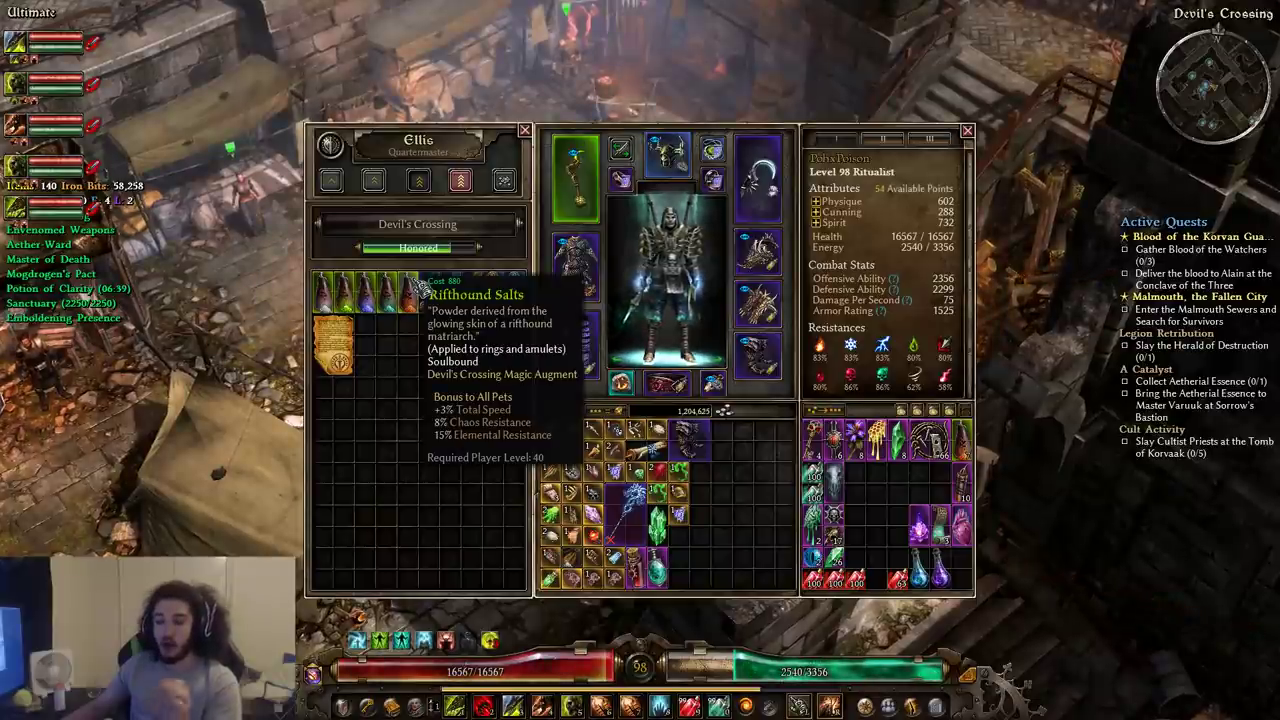
click(476, 184)
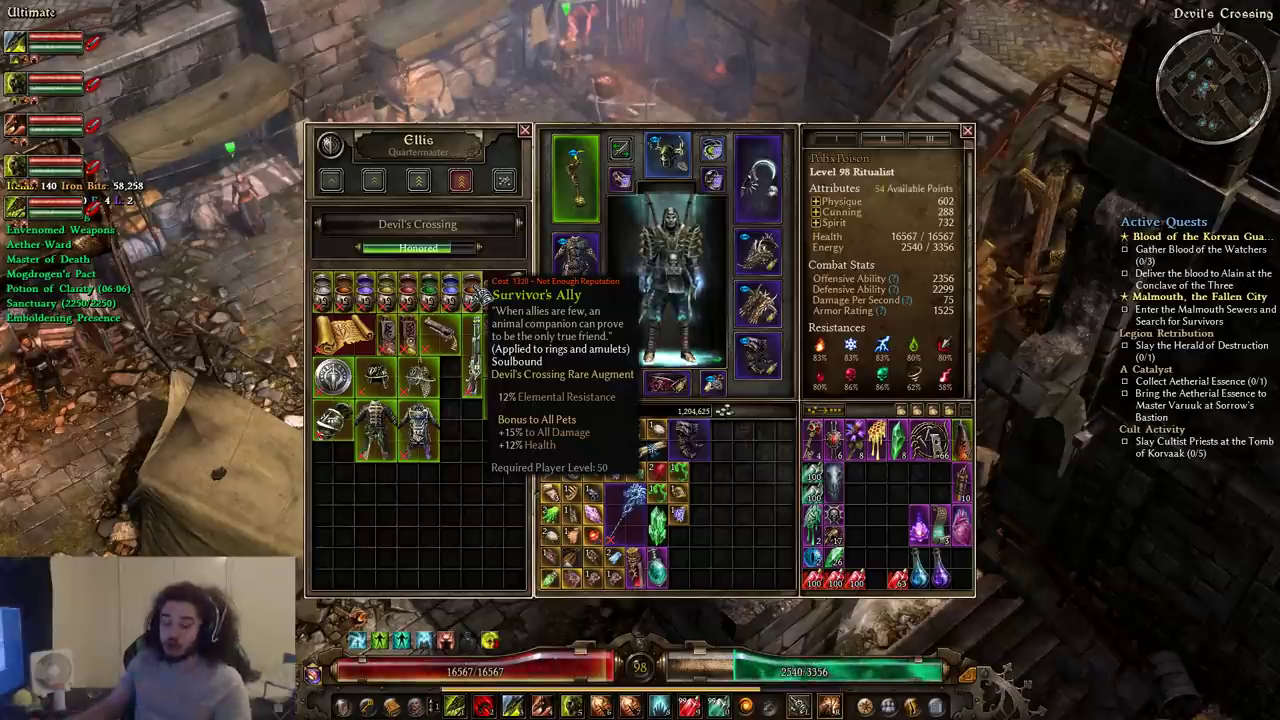
click(418, 180)
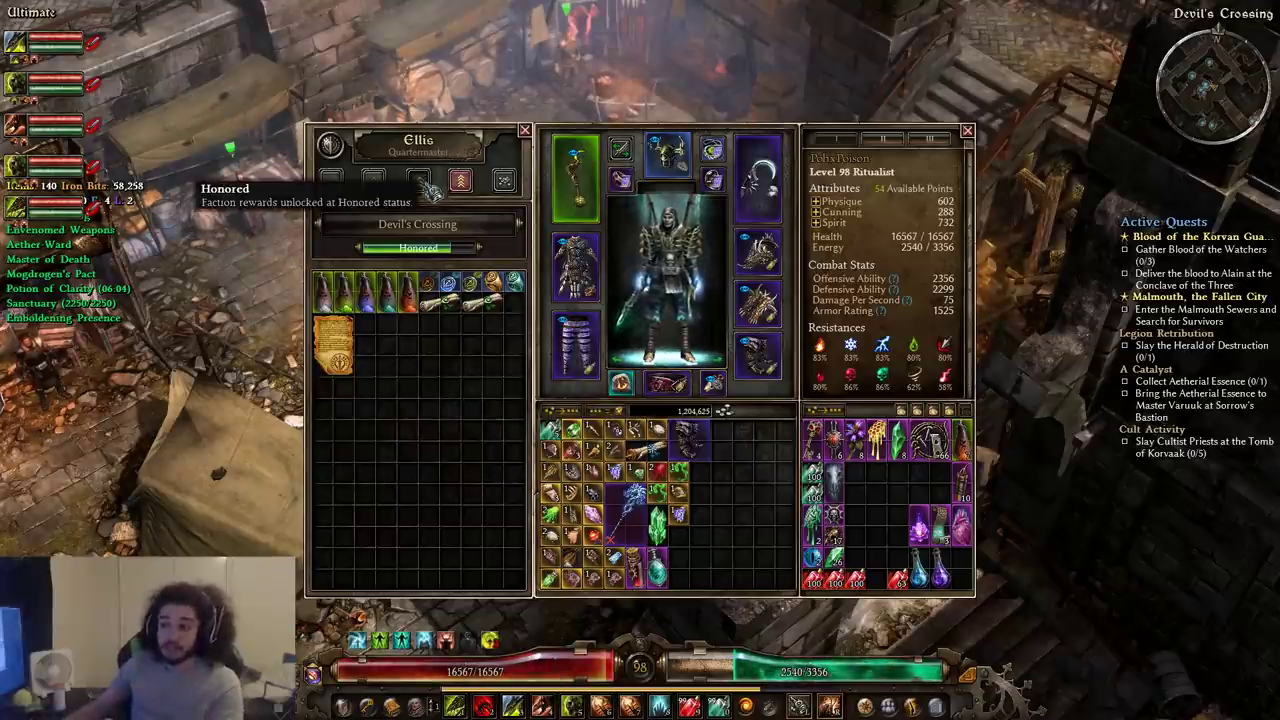
click(372, 180)
click(332, 180)
click(372, 180)
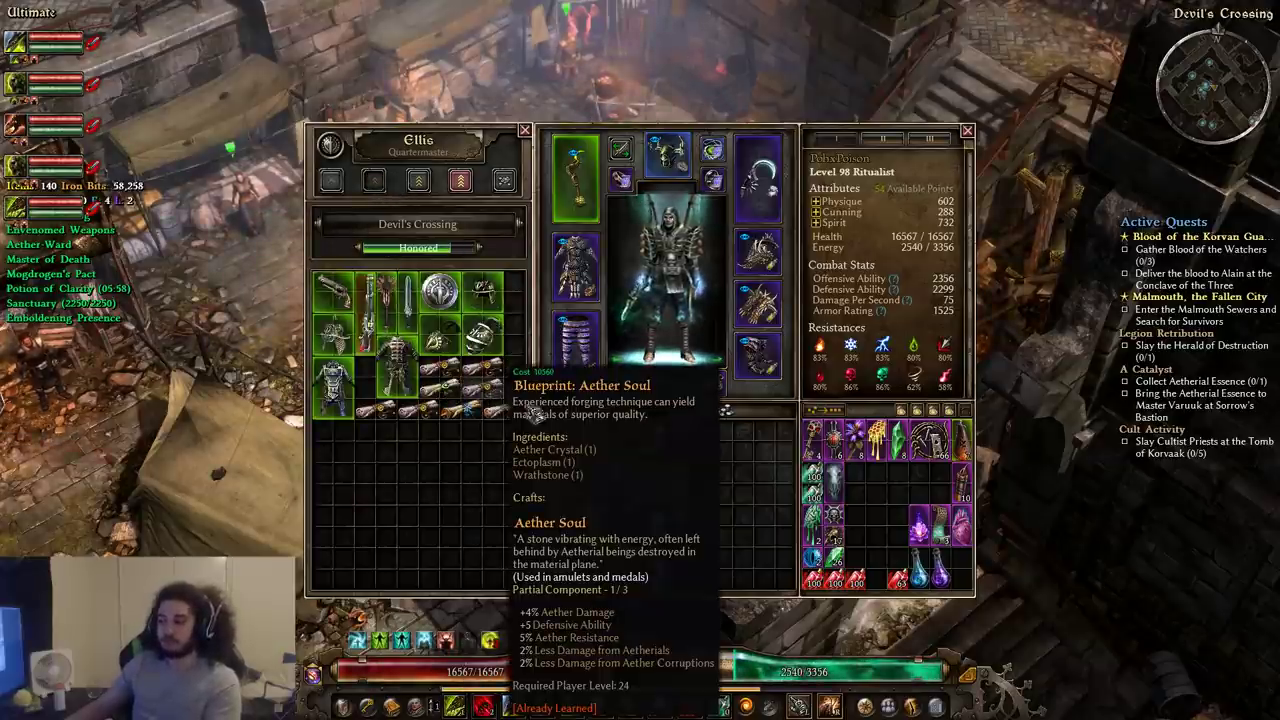
scroll(337, 442, down, 3)
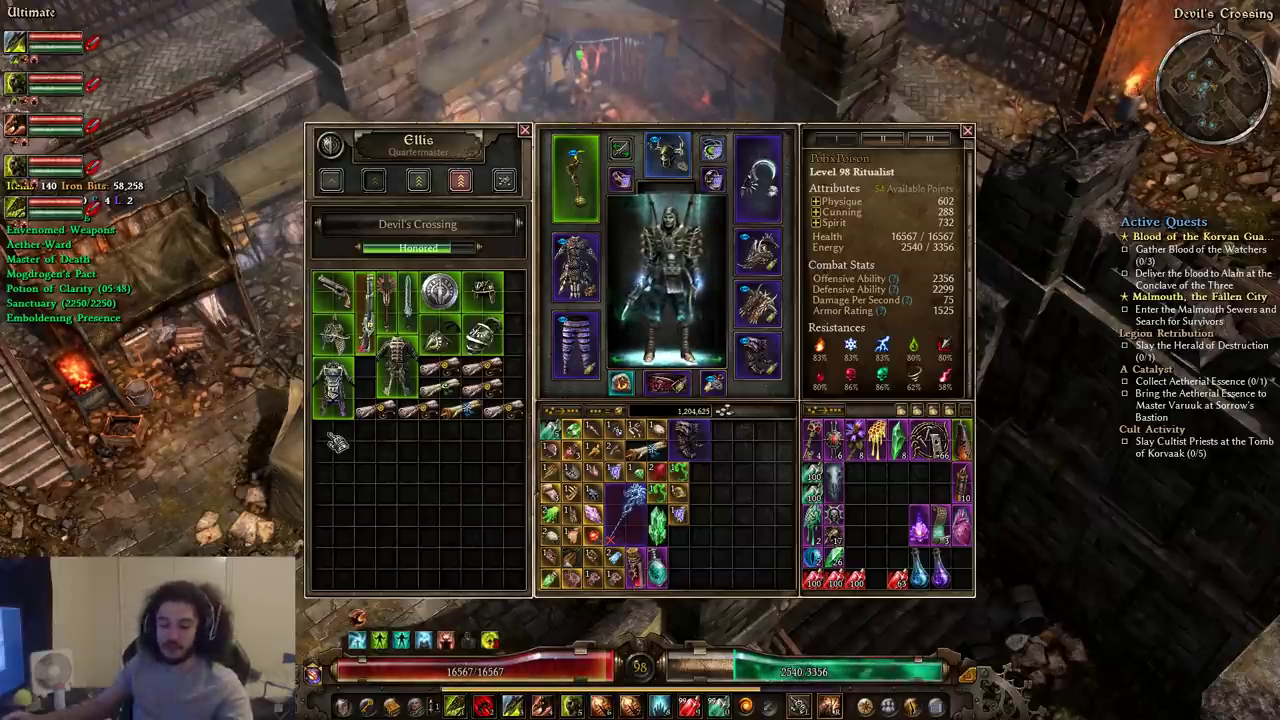
Review the Shaman and Necromancer skill trees, including the details of Raise Skeletons, and close the skill window.
key(s)
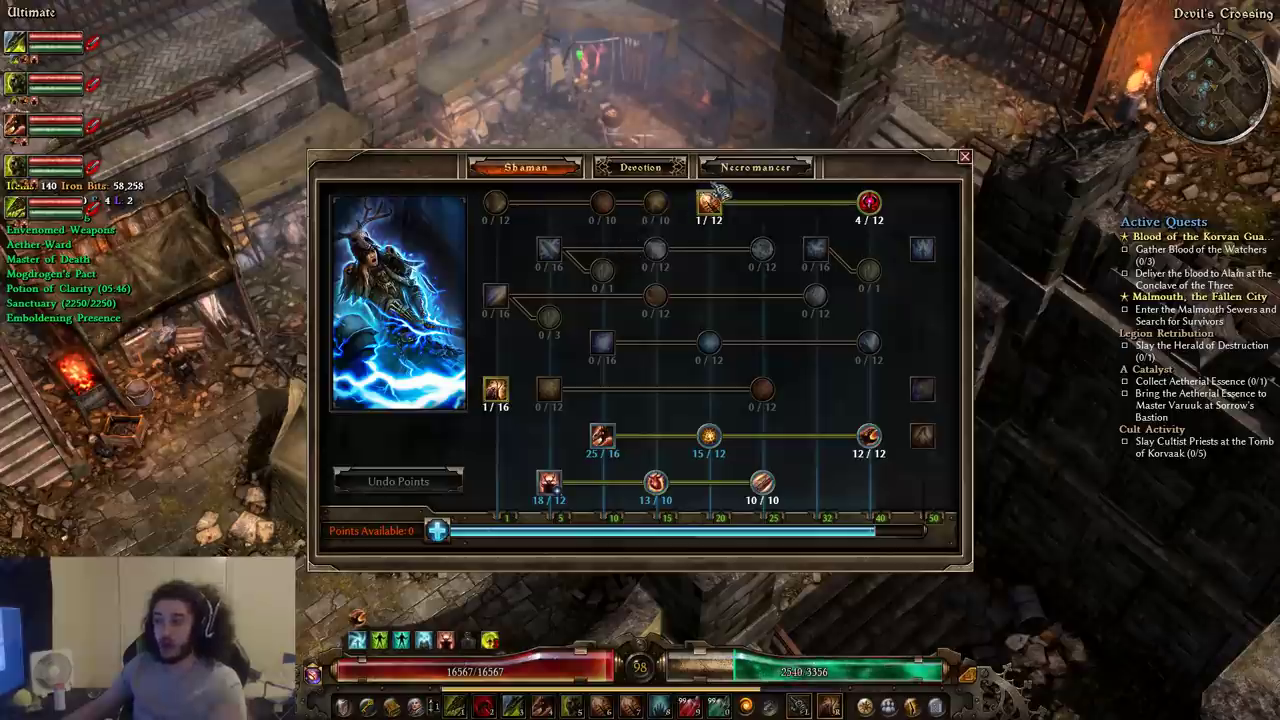
click(745, 175)
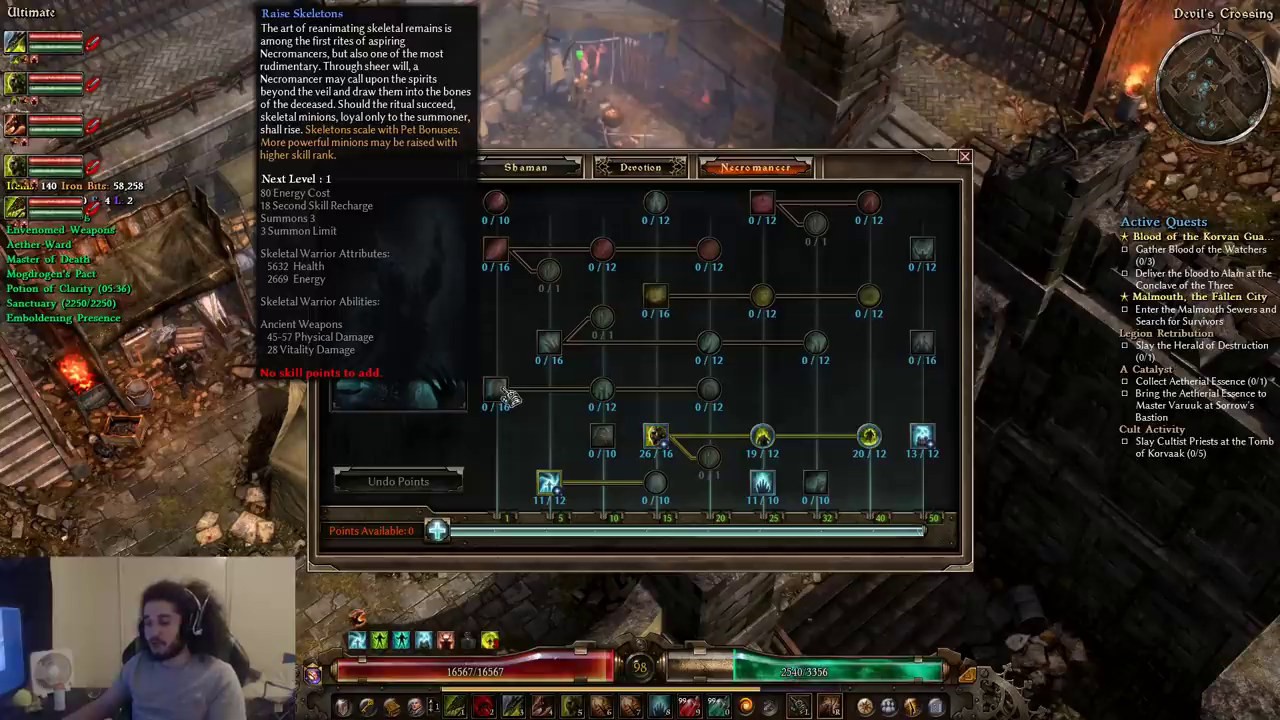
scroll(308, 434, up, 4)
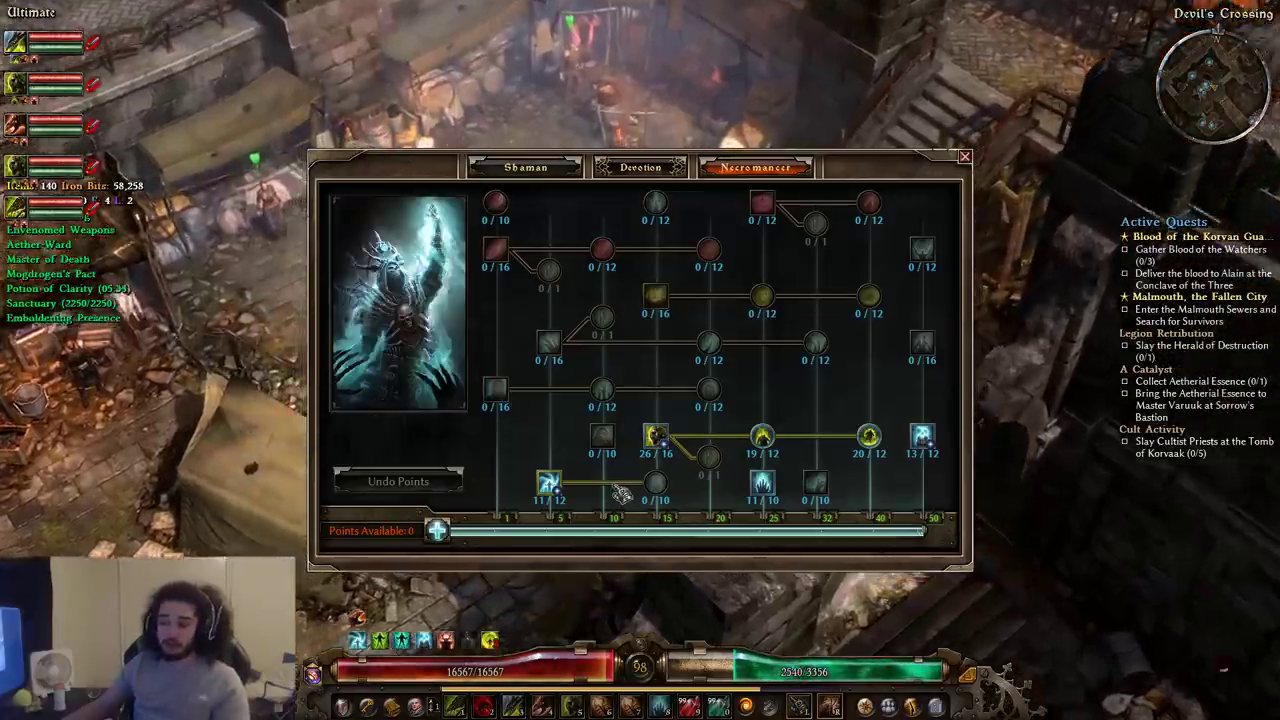
key(Escape)
Inspect the second page of the character's statistics, covering attack speed, regeneration and skill bonuses.
click(562, 560)
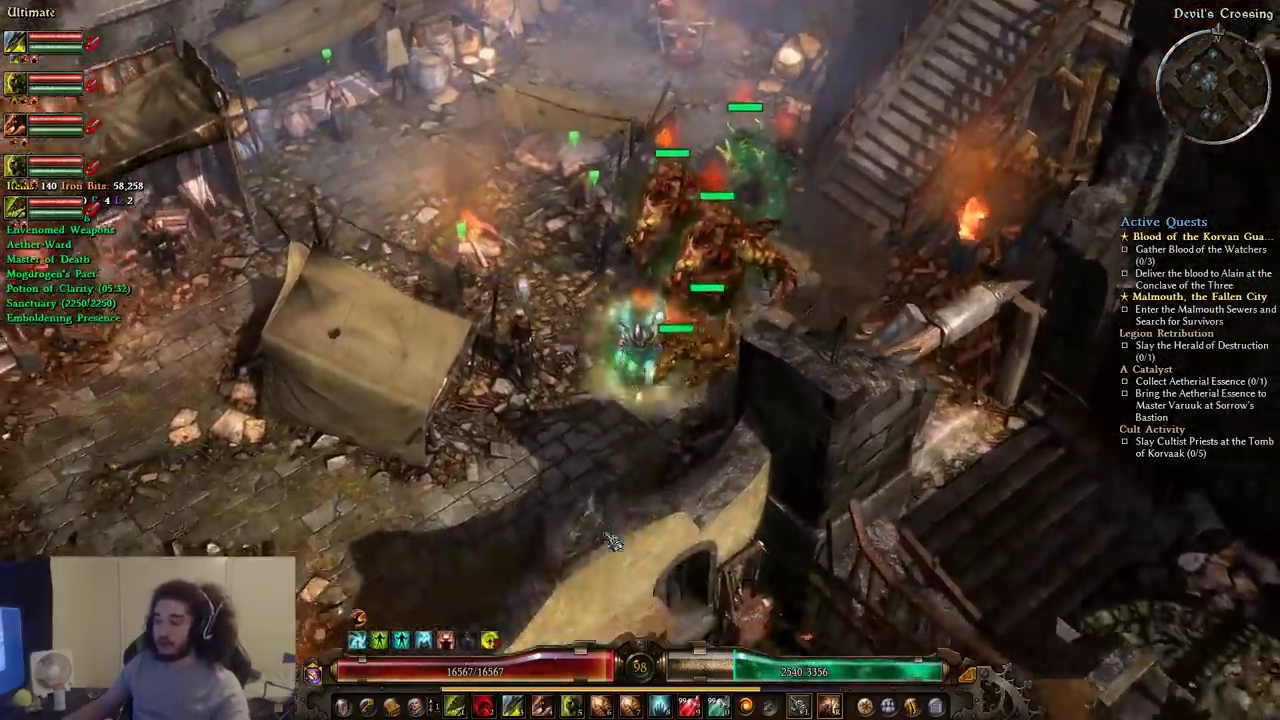
key(i)
click(780, 140)
click(760, 158)
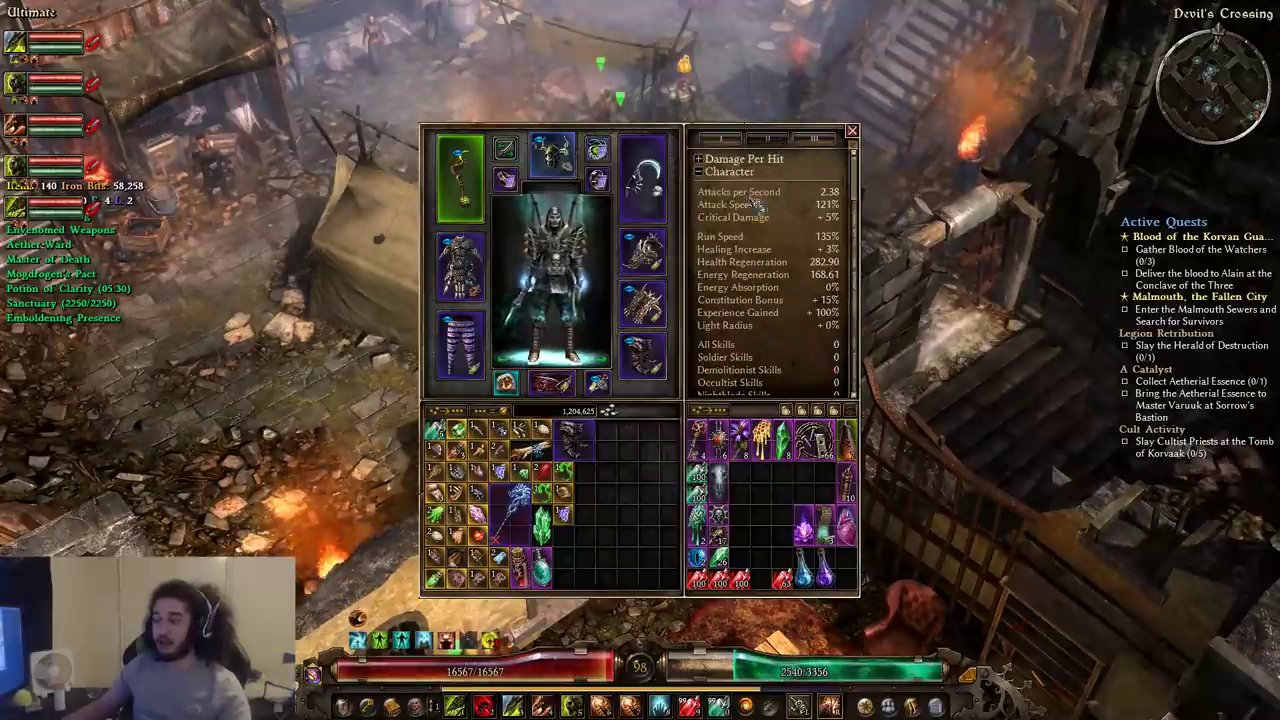
mouse_move(650, 250)
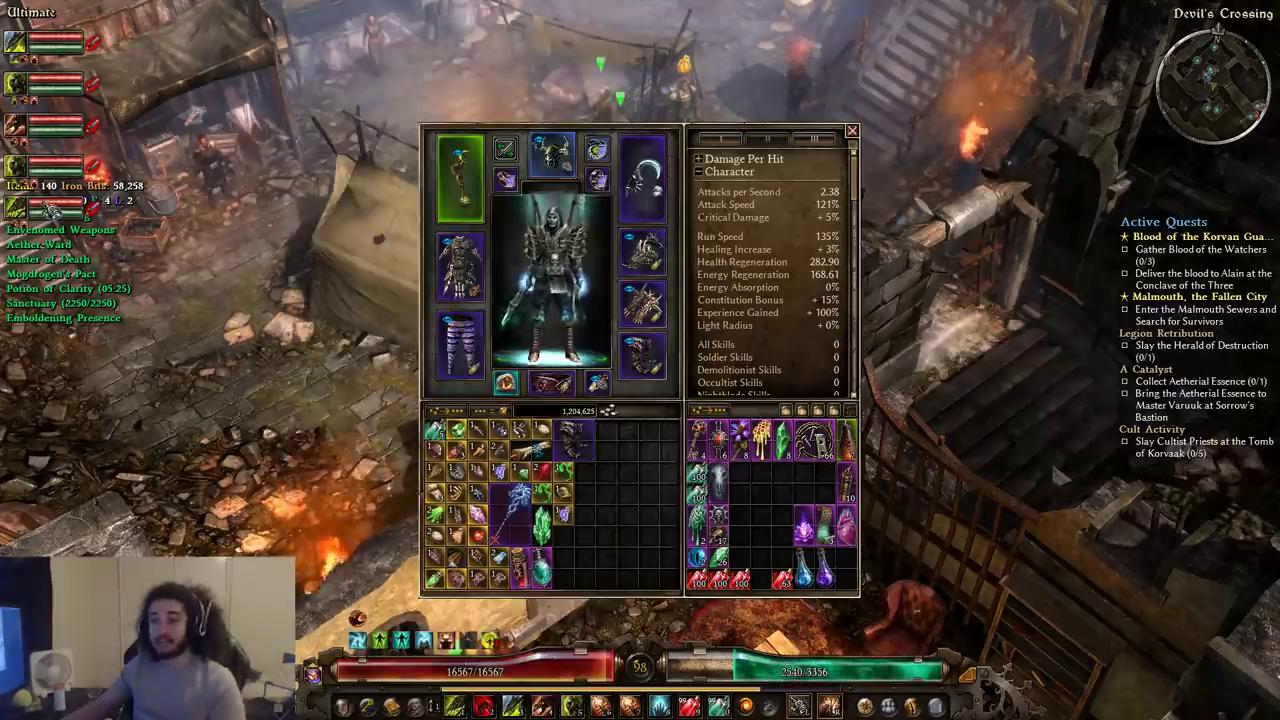
key(i)
scroll(670, 395, up, 5)
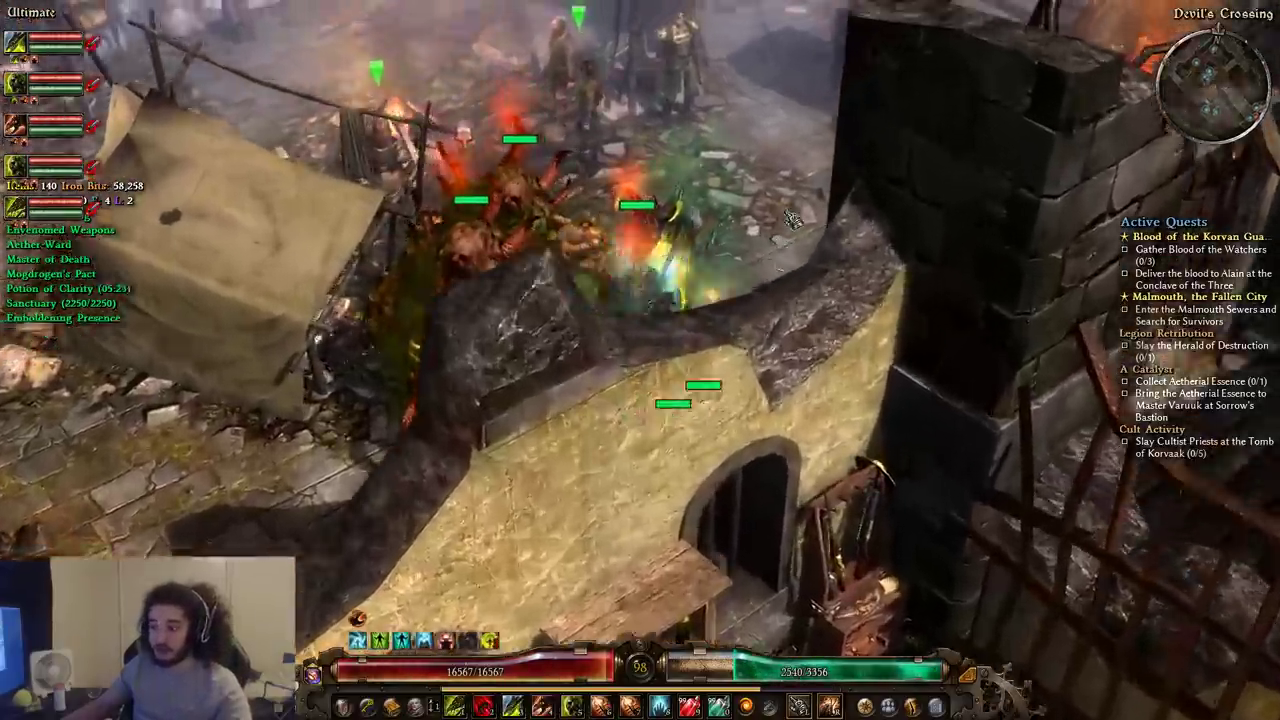
scroll(670, 395, down, 5)
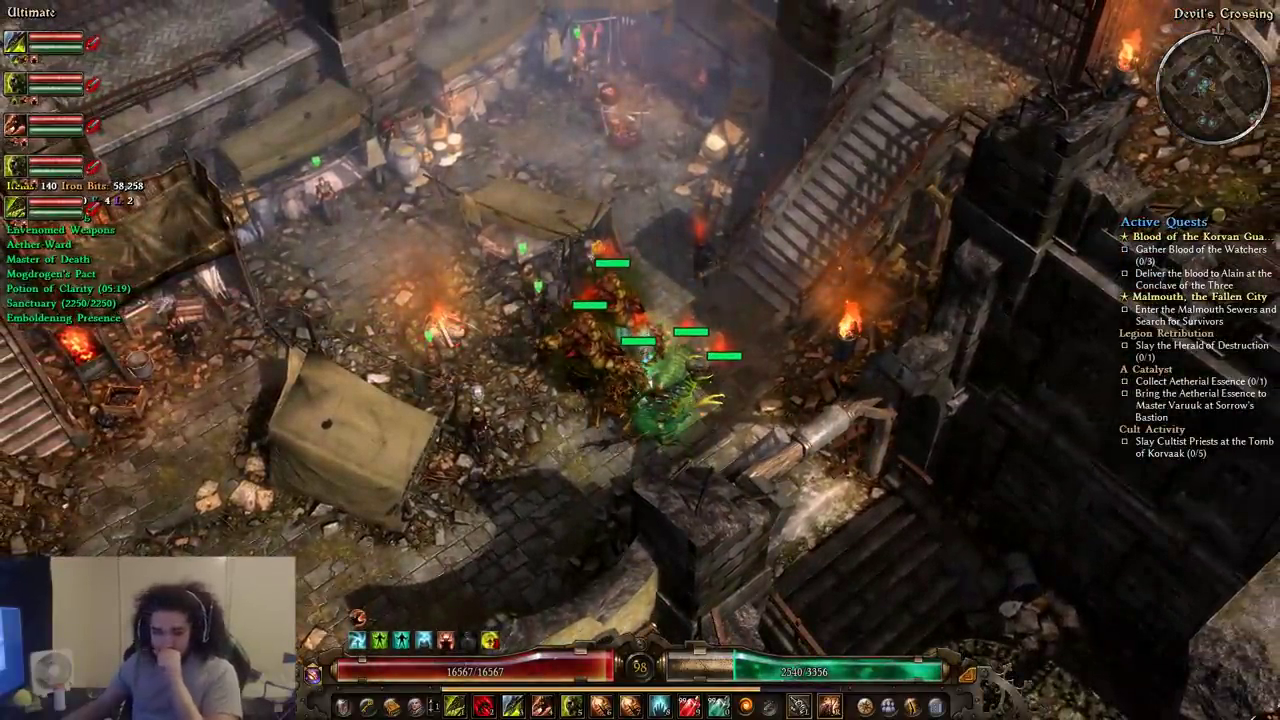
scroll(487, 420, up, 4)
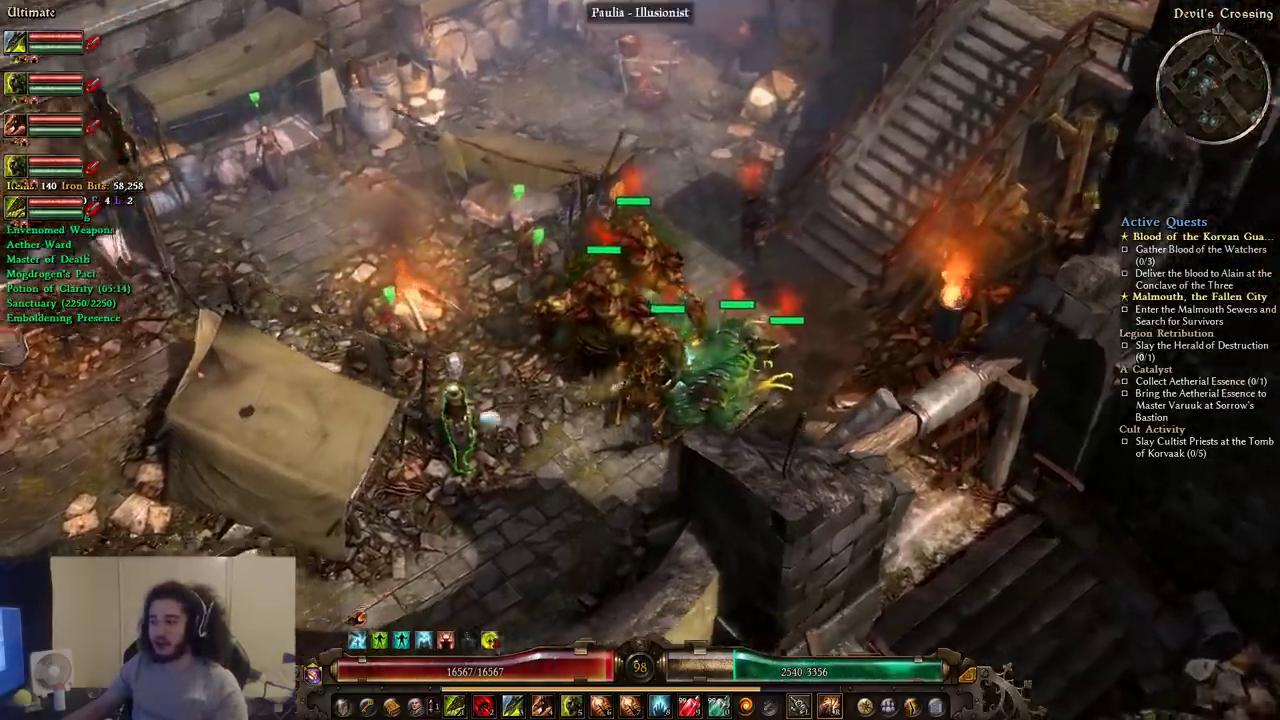
click(487, 420)
click(667, 430)
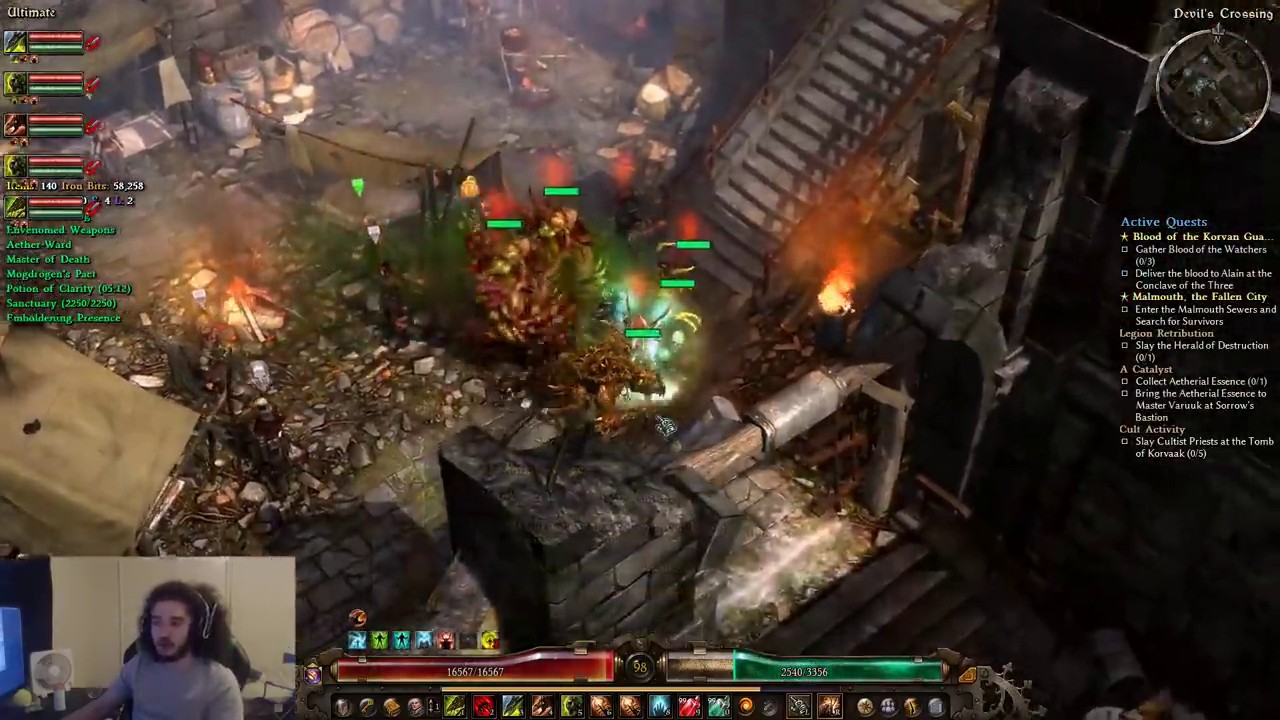
Walk the character up the stairs and through the Devil's Crossing camp, checking the equipped gear and inventory on the way.
scroll(667, 428, up, 4)
click(788, 543)
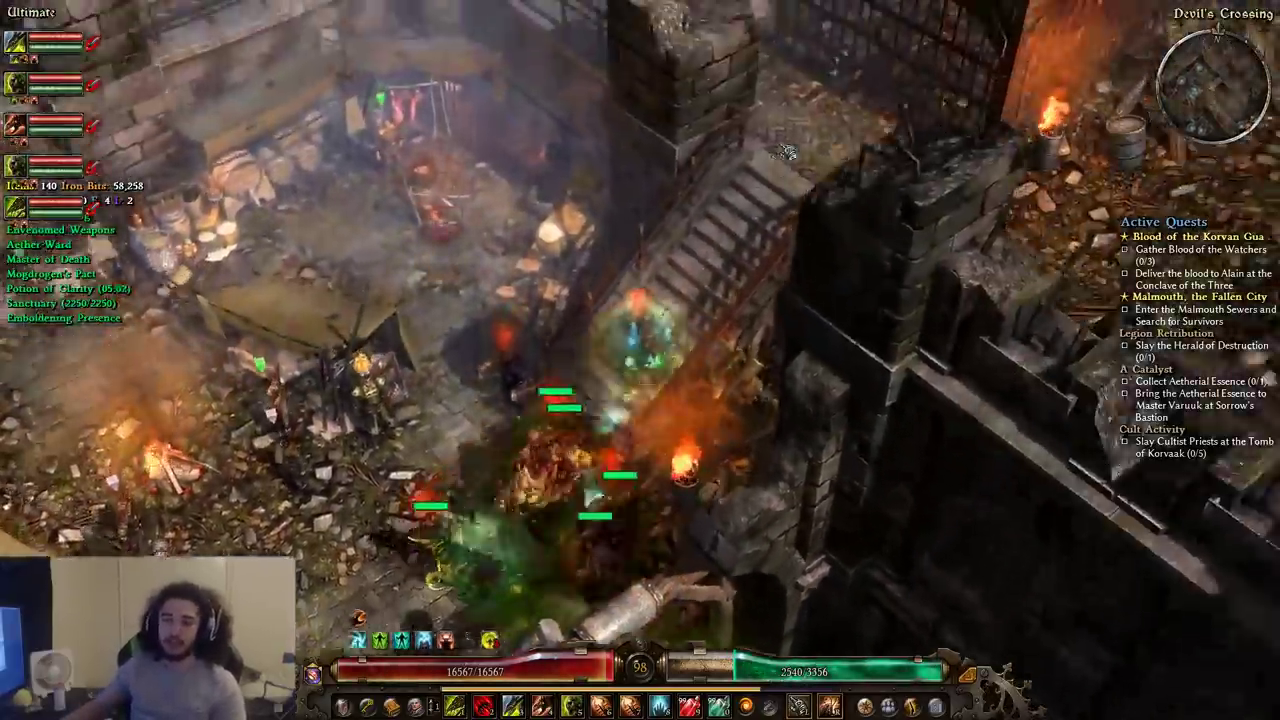
drag(788, 152, 698, 221)
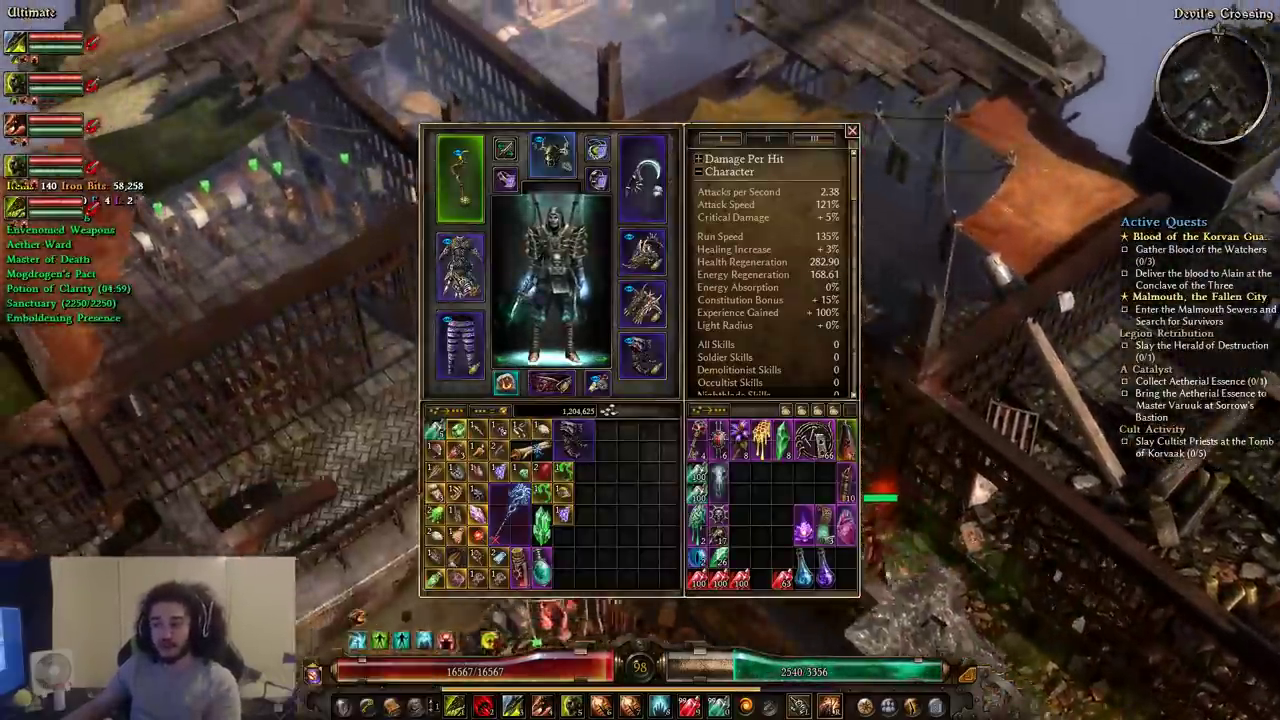
mouse_move(466, 270)
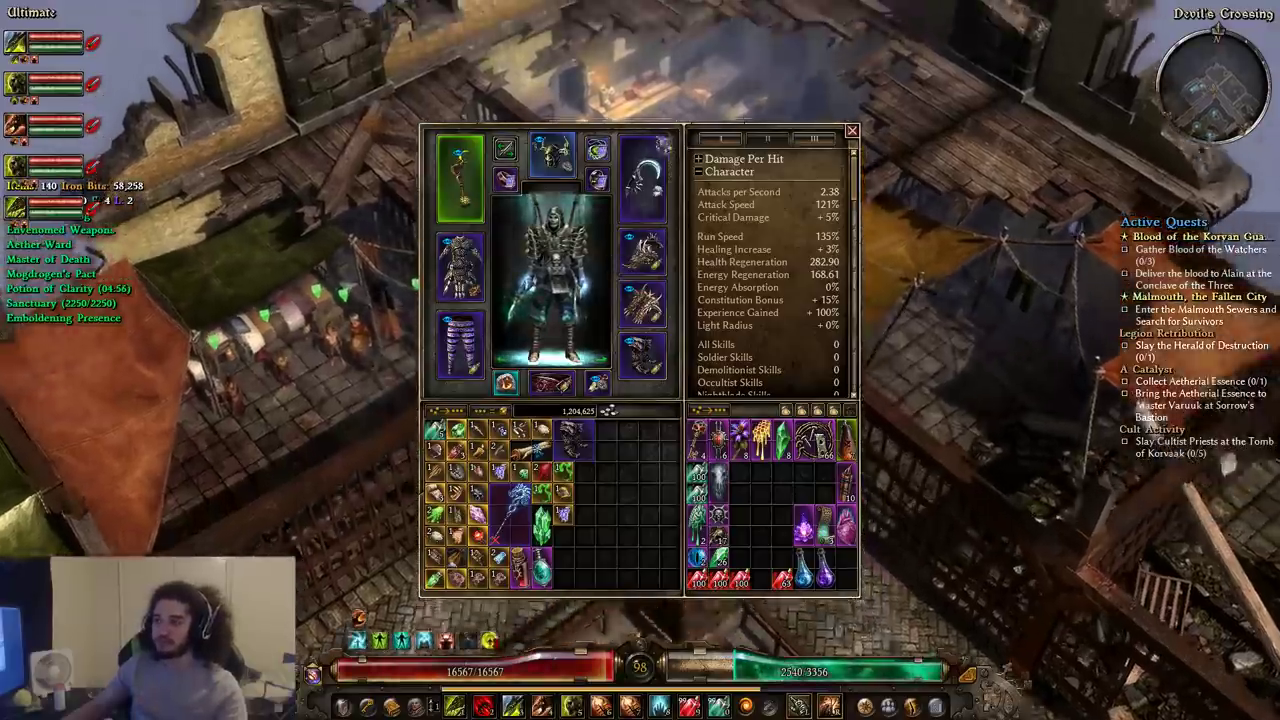
key(i)
click(606, 274)
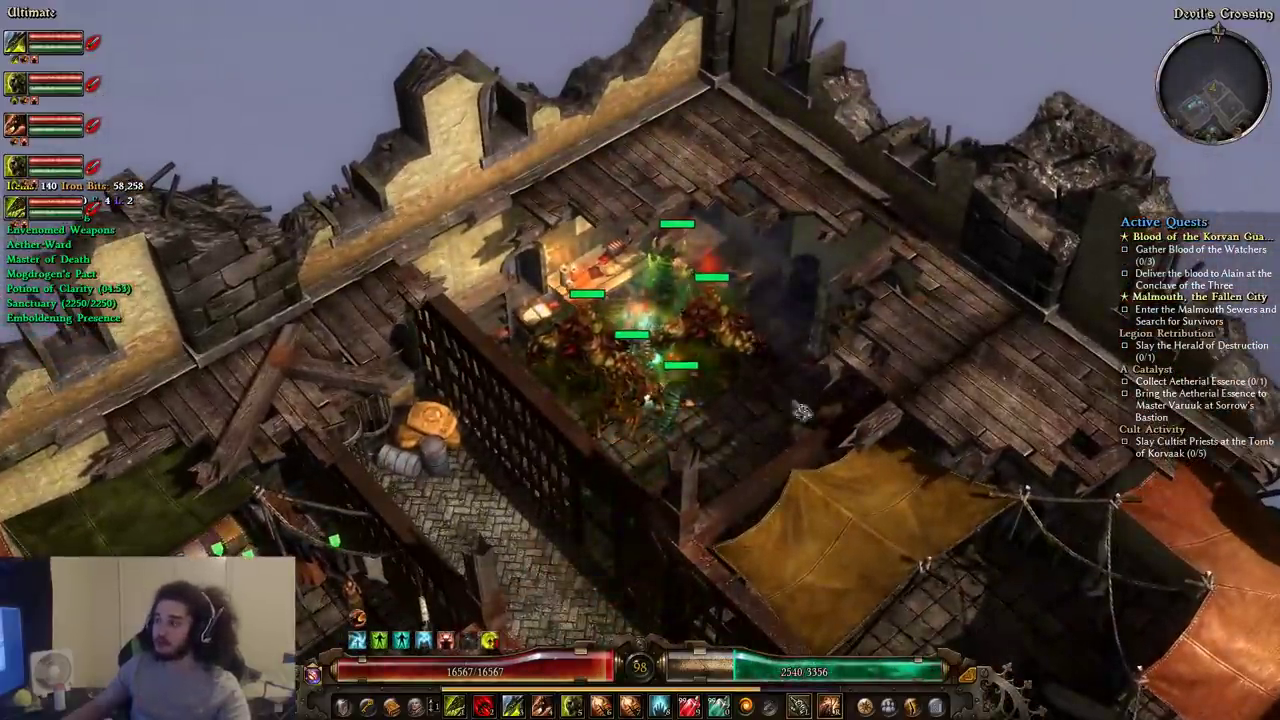
scroll(745, 430, up, 4)
click(688, 430)
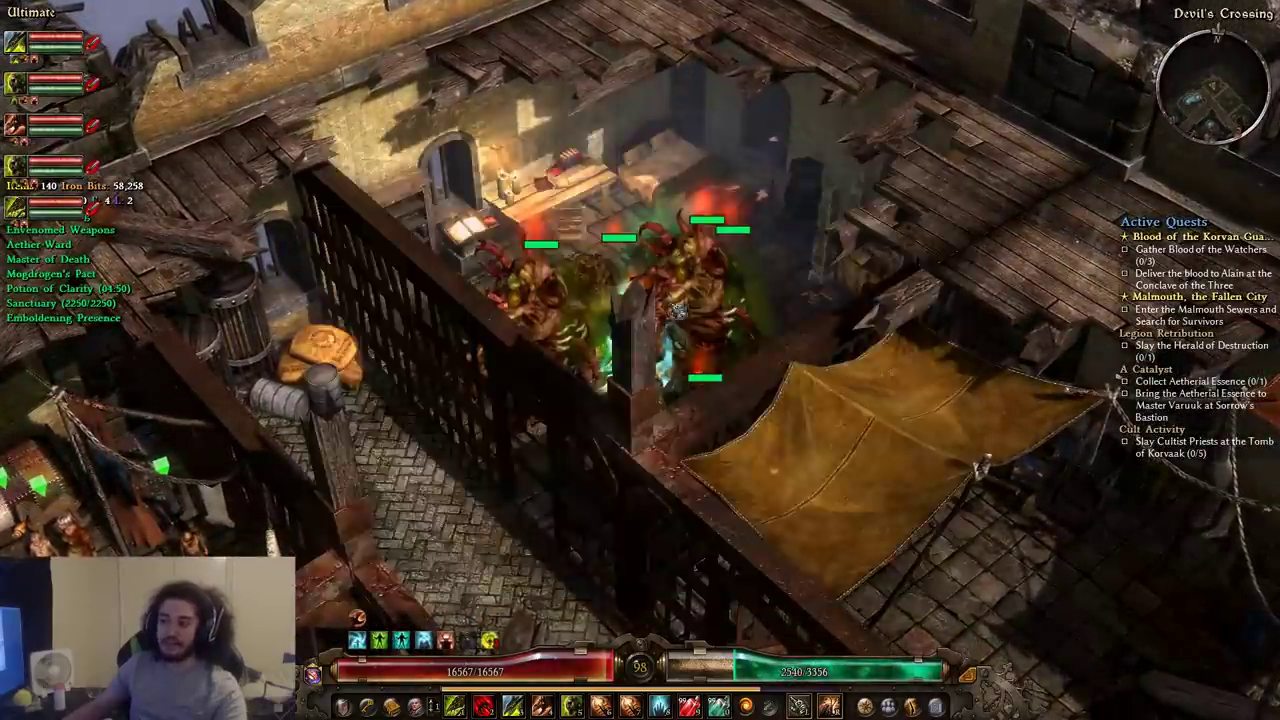
key(k)
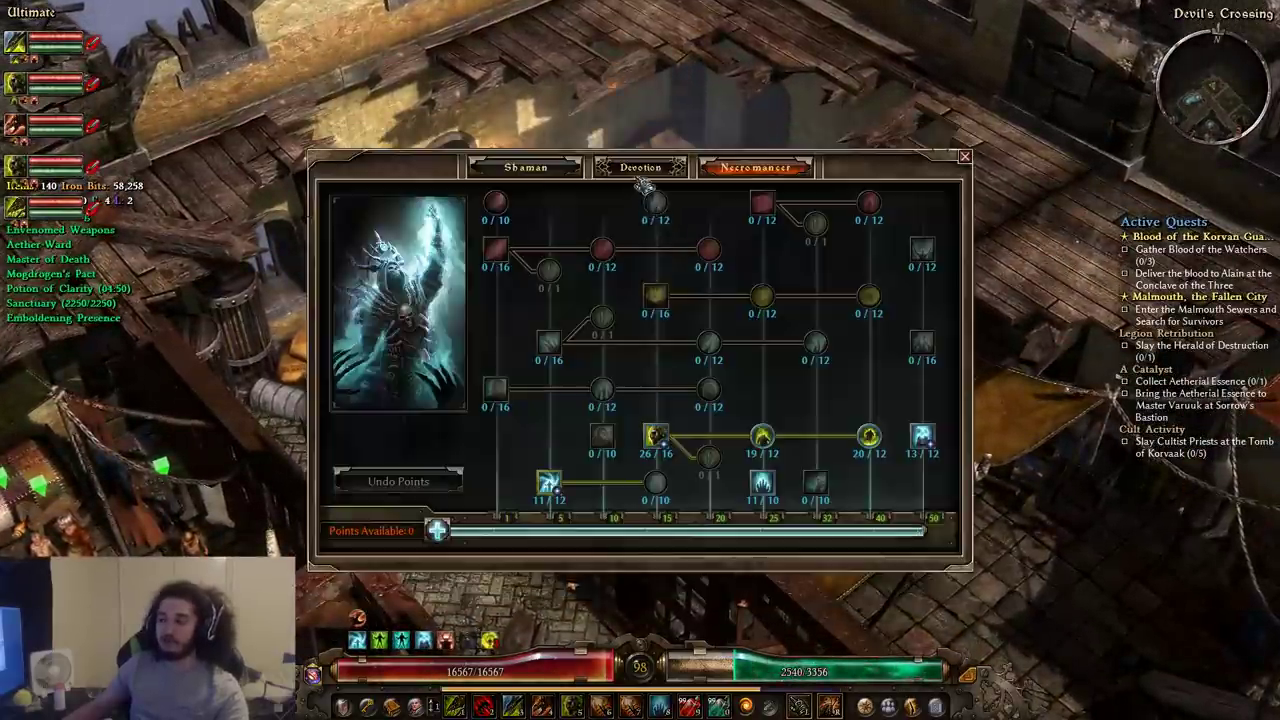
click(640, 167)
key(Escape)
Examine the explored areas northeast of Devil's Crossing on the local map and close it.
key(m)
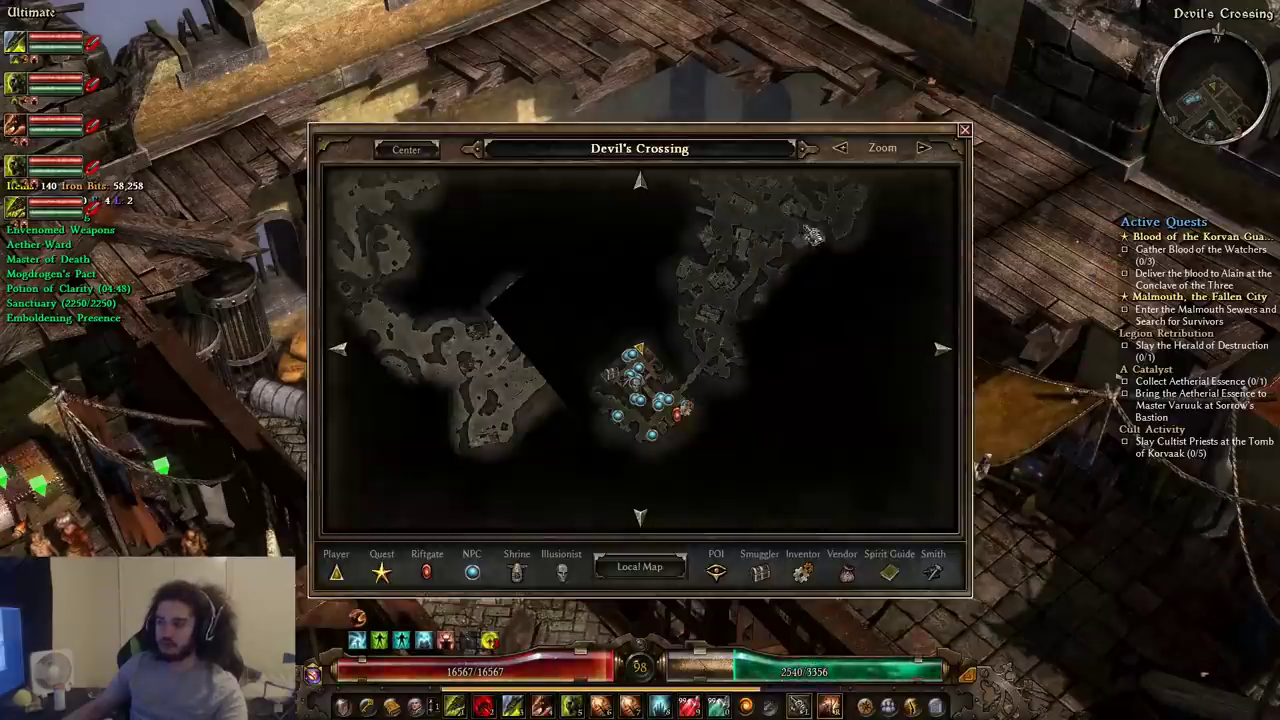
drag(813, 235, 478, 453)
drag(740, 200, 580, 490)
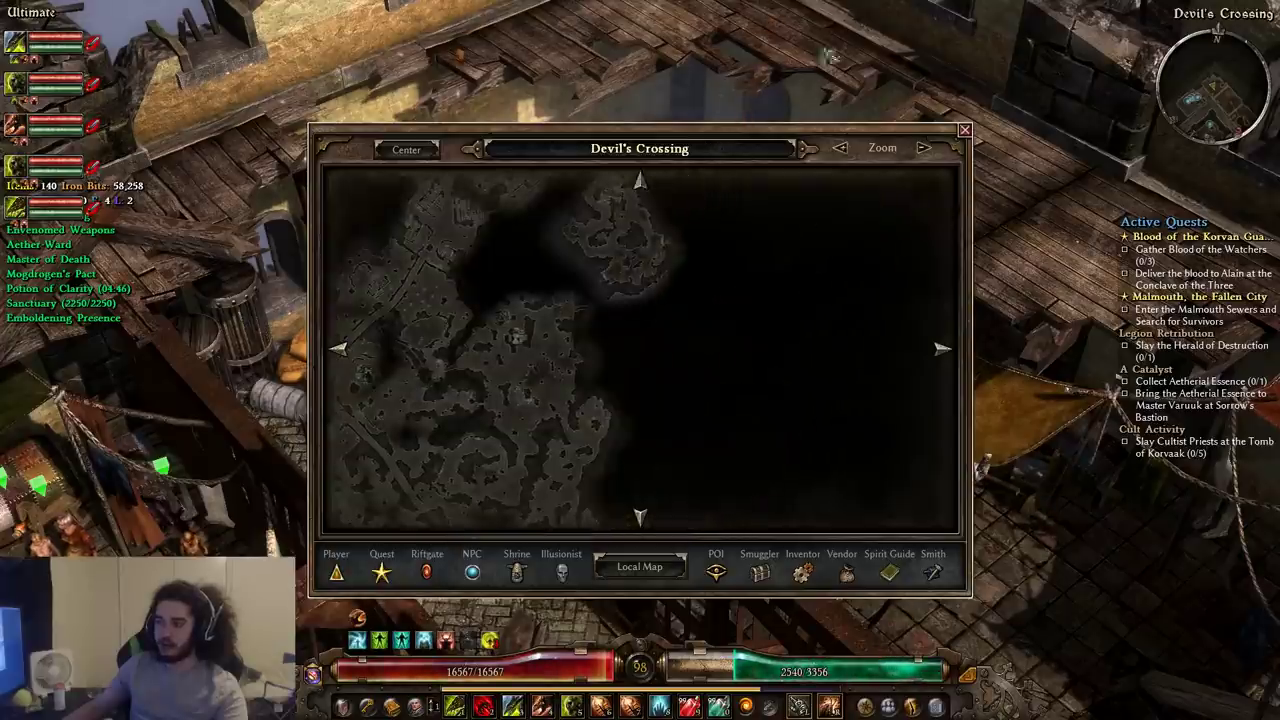
key(m)
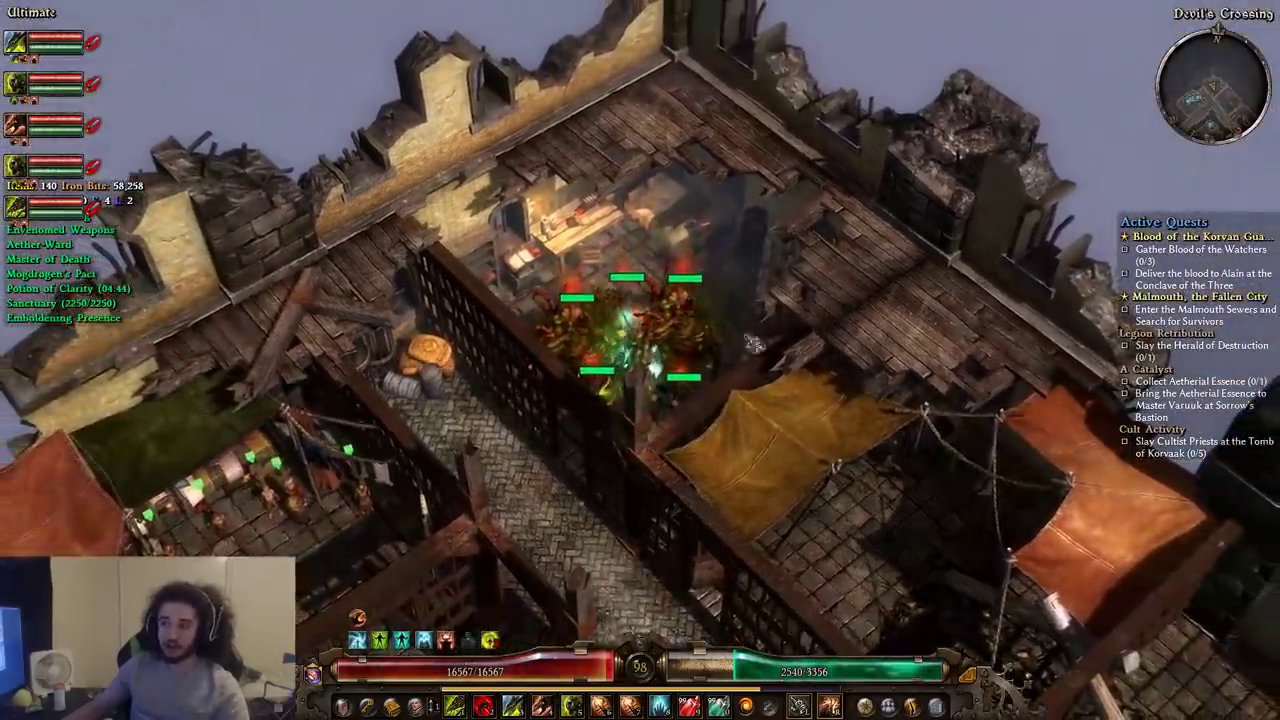
Locate the Inventor beside the riftgate on an enlarged local map of Devil's Crossing.
key(m)
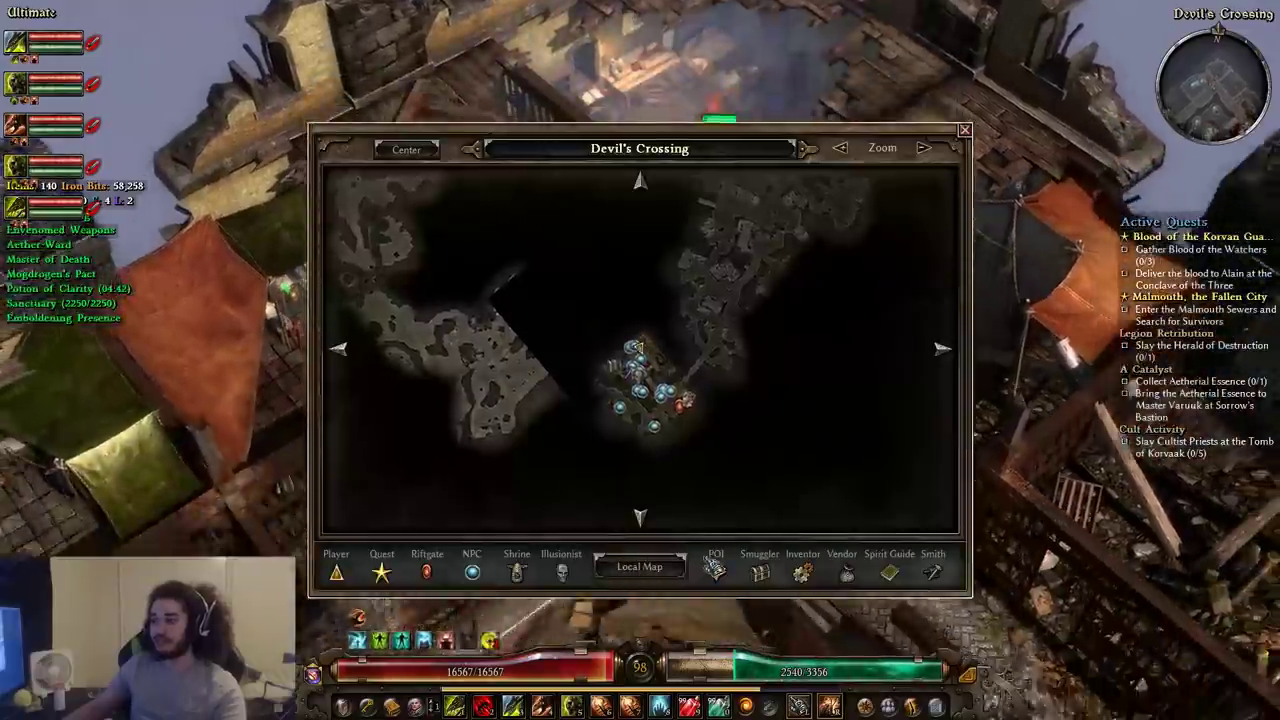
scroll(690, 265, up, 3)
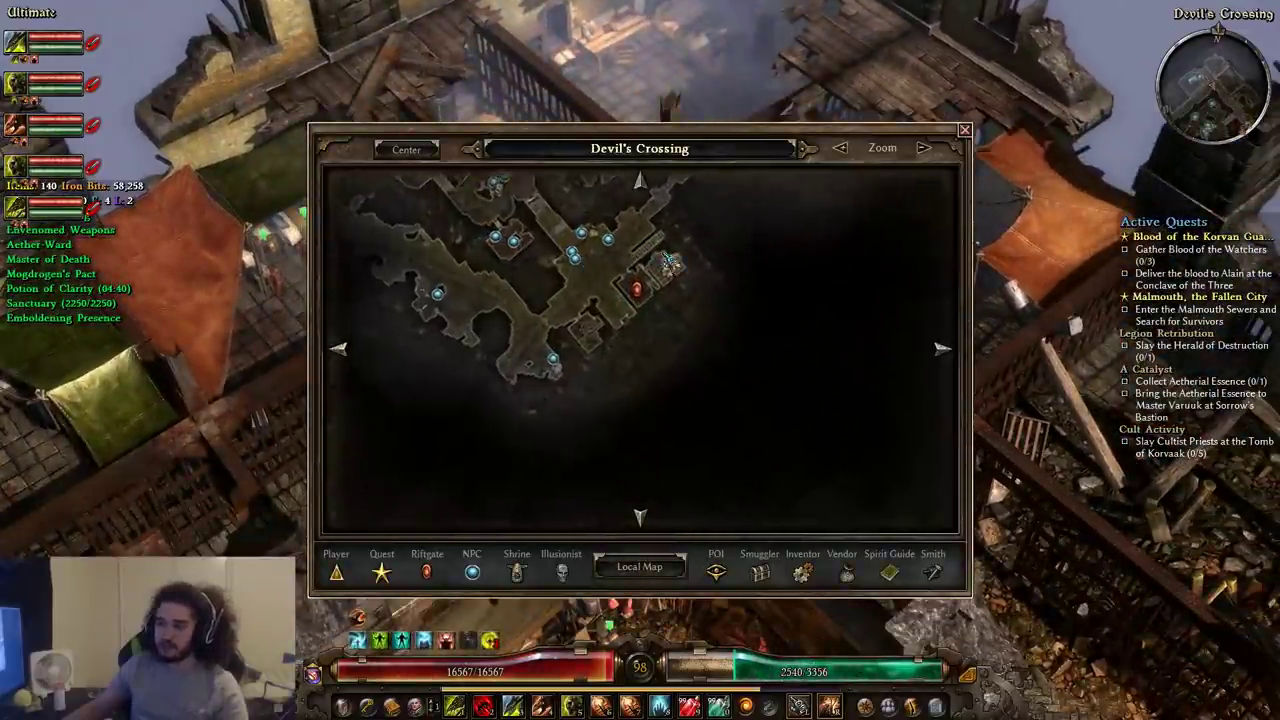
drag(690, 265, 645, 332)
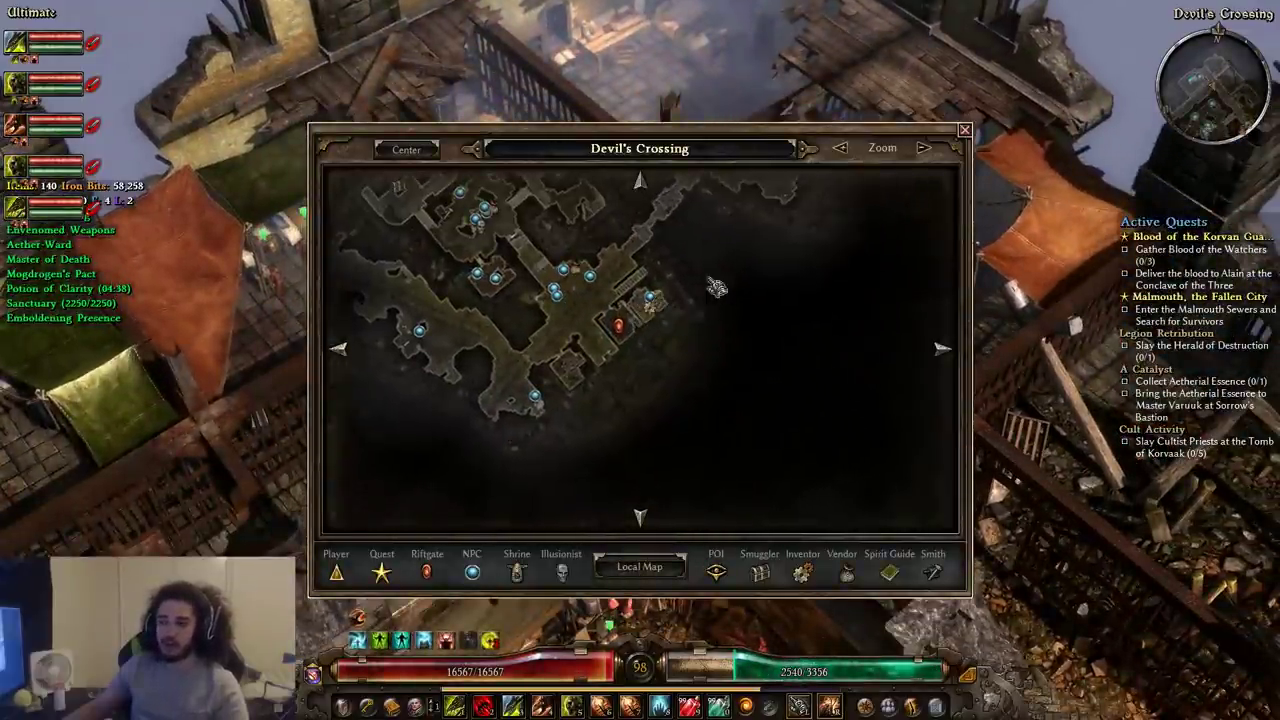
scroll(710, 297, up, 1)
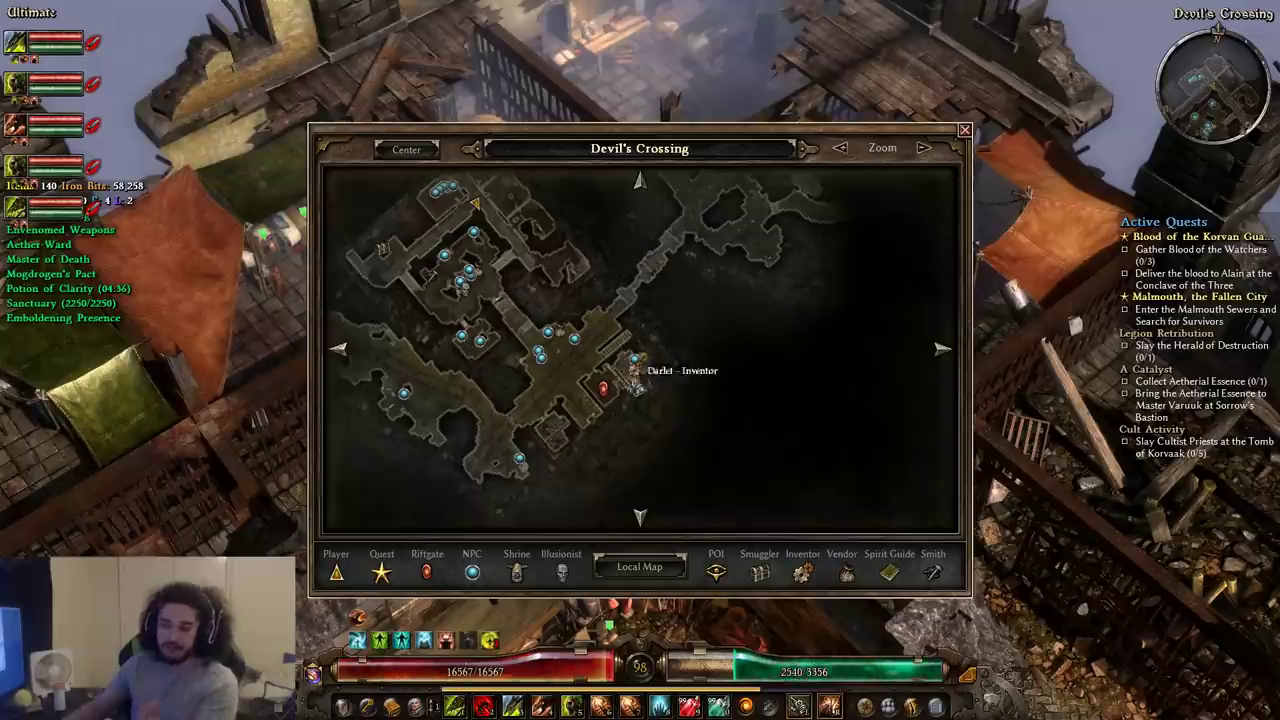